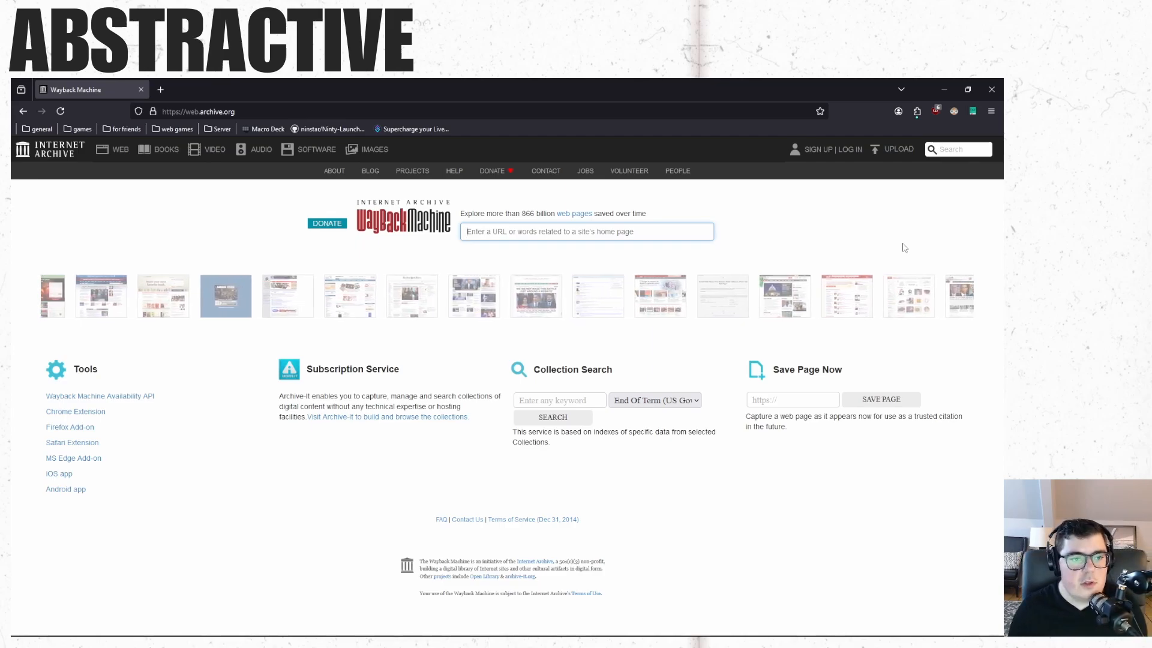
# Open the Internet Archive's All Audio collection from the Audio section.
pyautogui.click(267, 157)
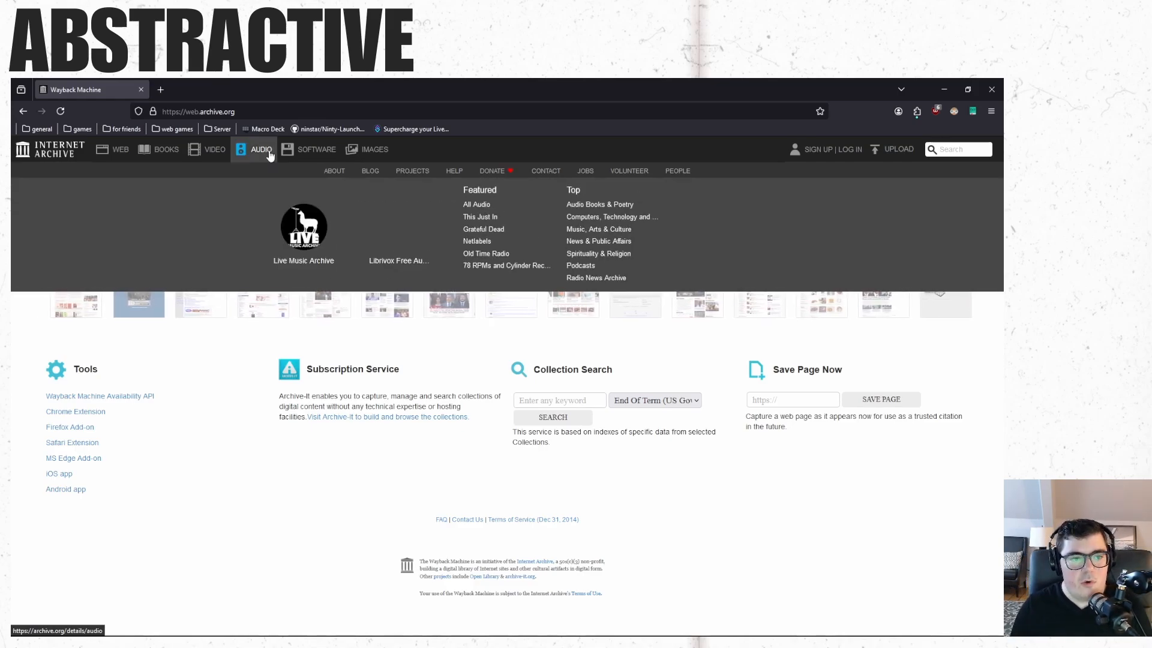
pyautogui.click(489, 207)
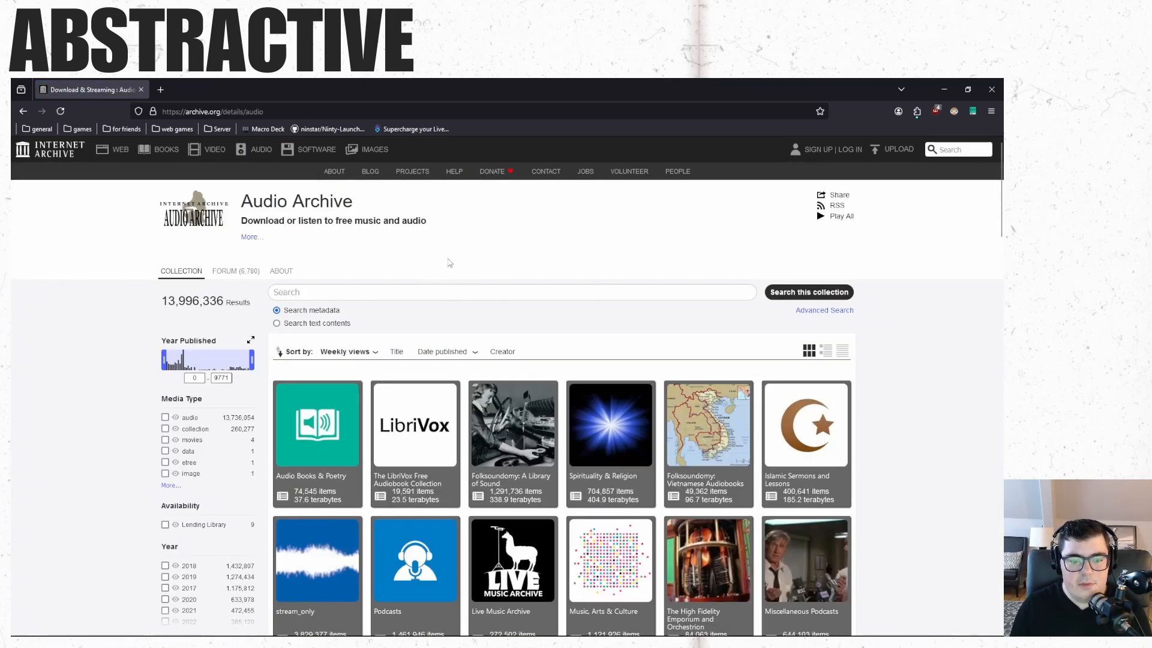
# Browse the Audio Archive collections and open Folksoundomy: A Library of Sound.
pyautogui.scroll(-2, 470, 252)
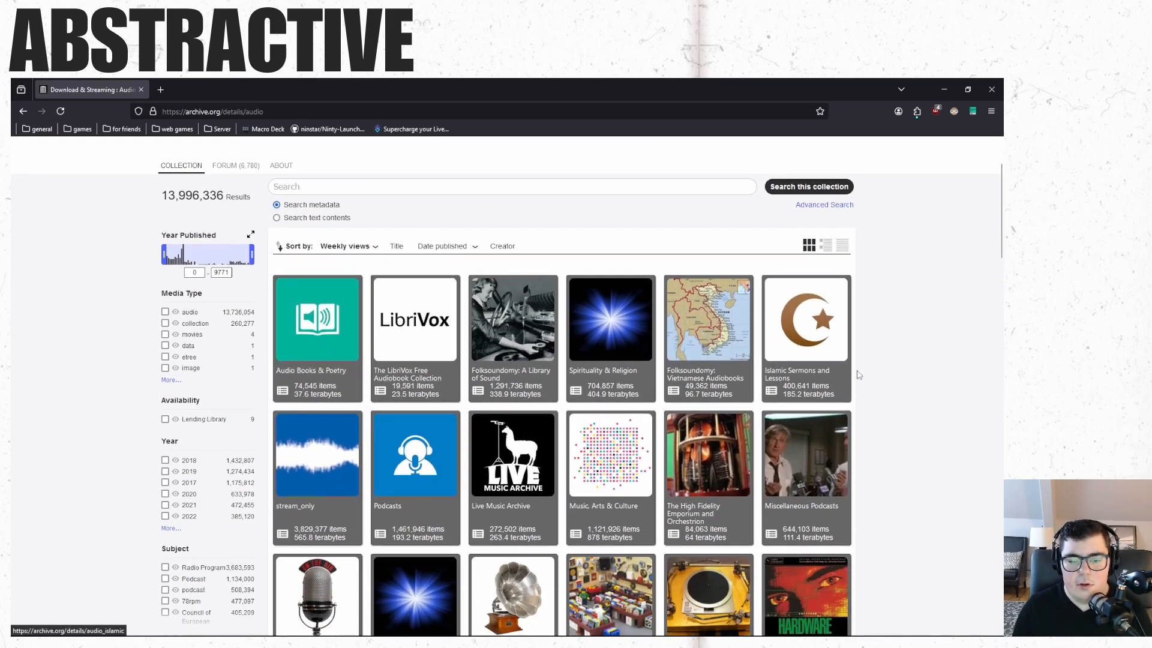
pyautogui.scroll(-1, 698, 458)
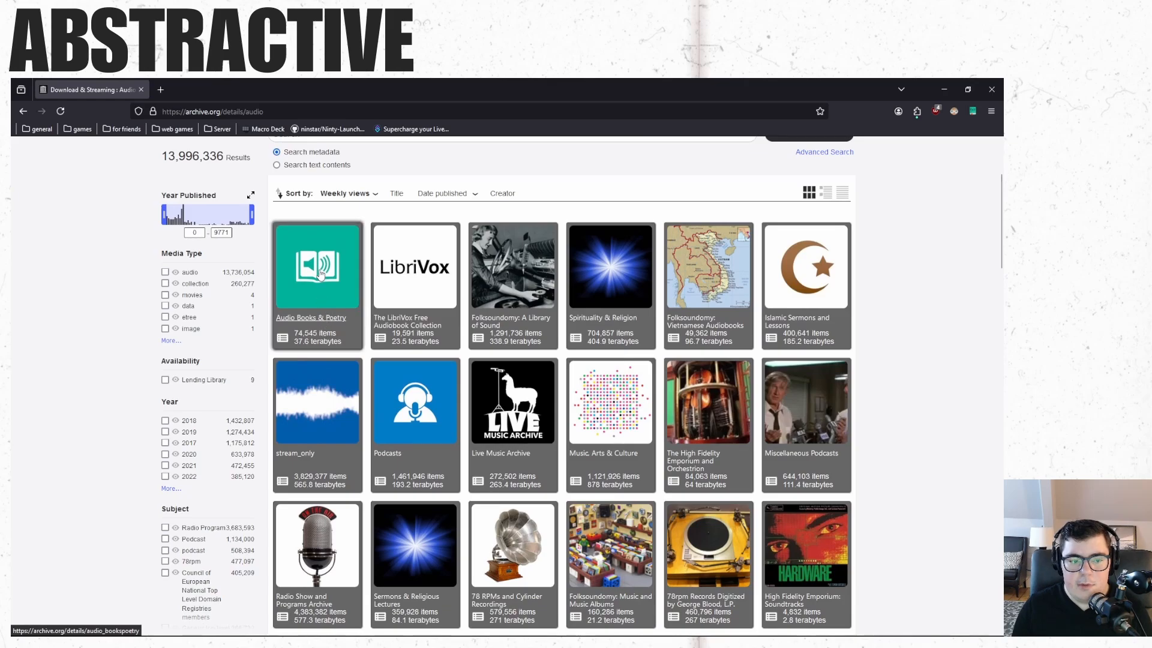
pyautogui.moveTo(797, 342)
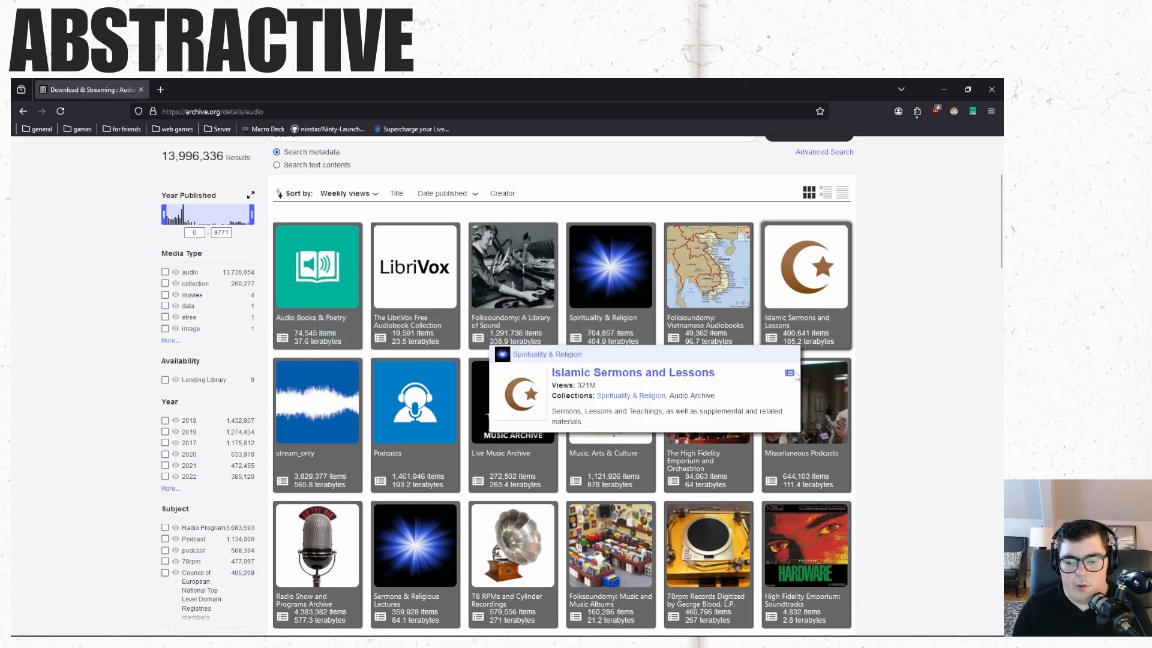
pyautogui.scroll(-2, 797, 375)
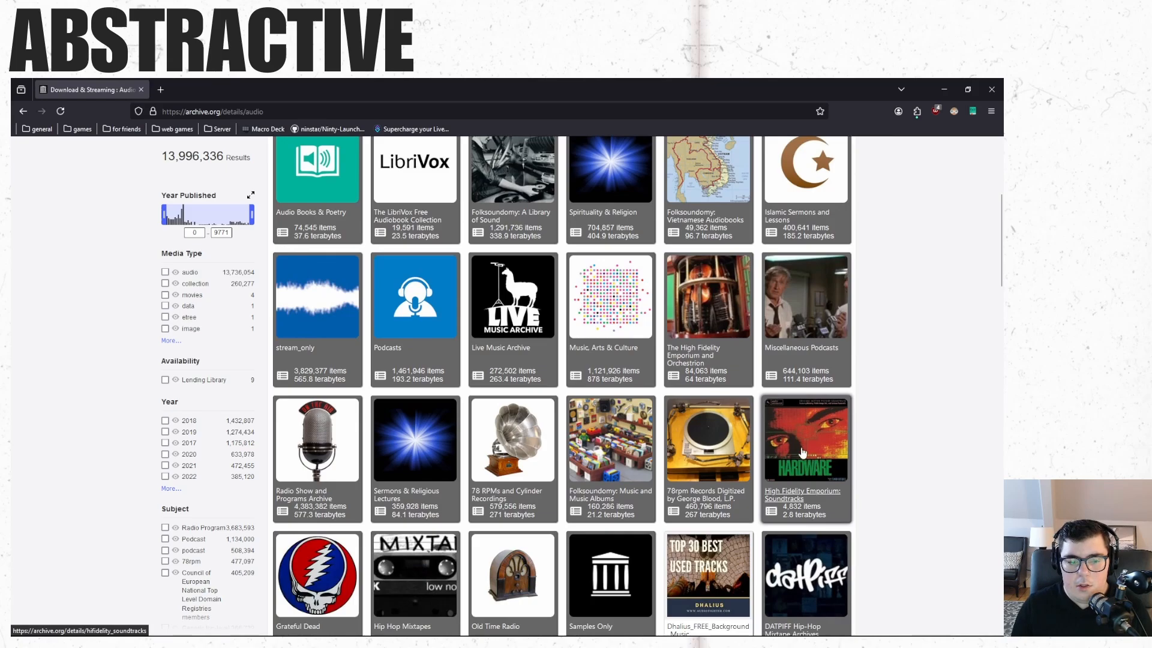
pyautogui.scroll(-1, 803, 452)
pyautogui.moveTo(339, 498)
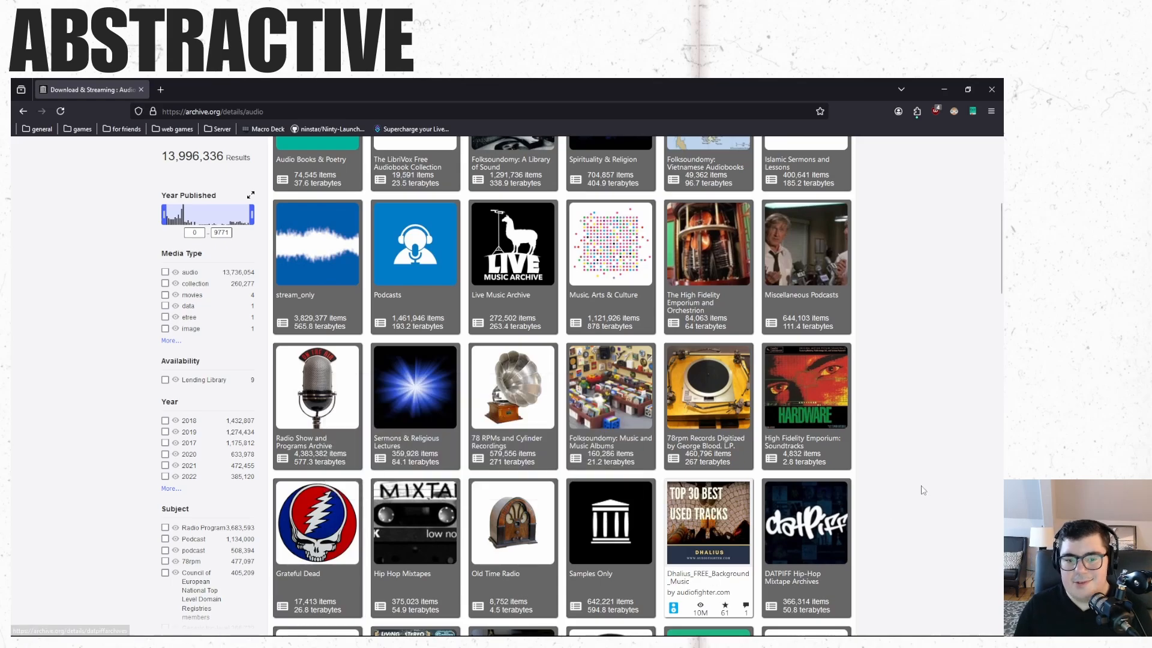
pyautogui.scroll(3, 922, 492)
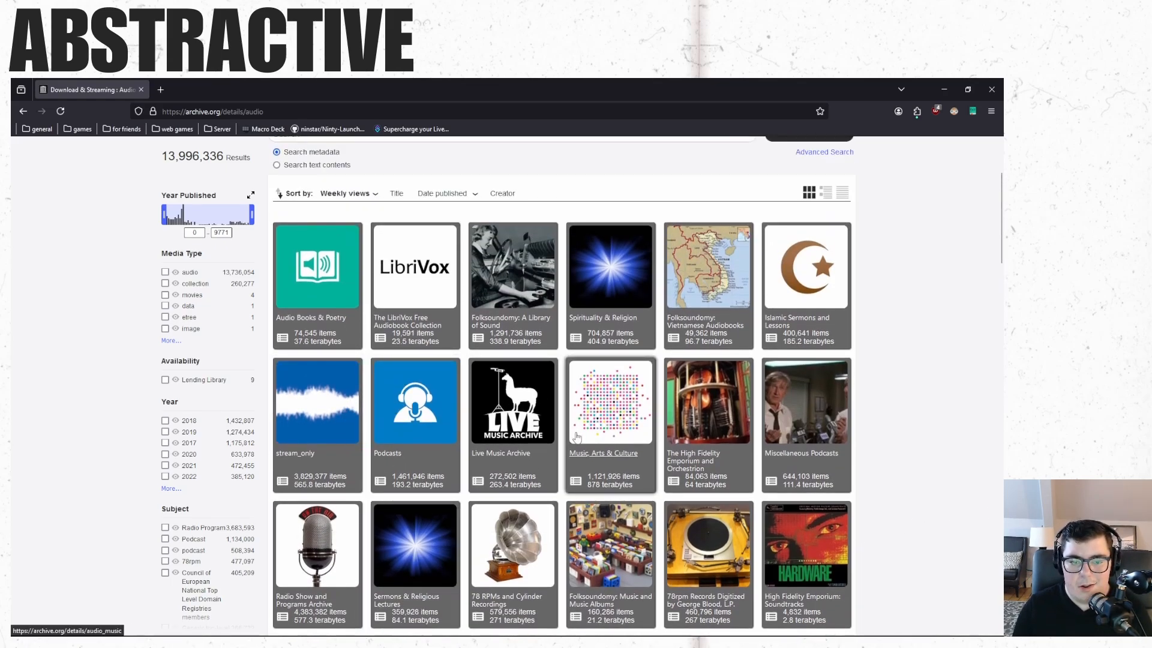
pyautogui.moveTo(523, 265)
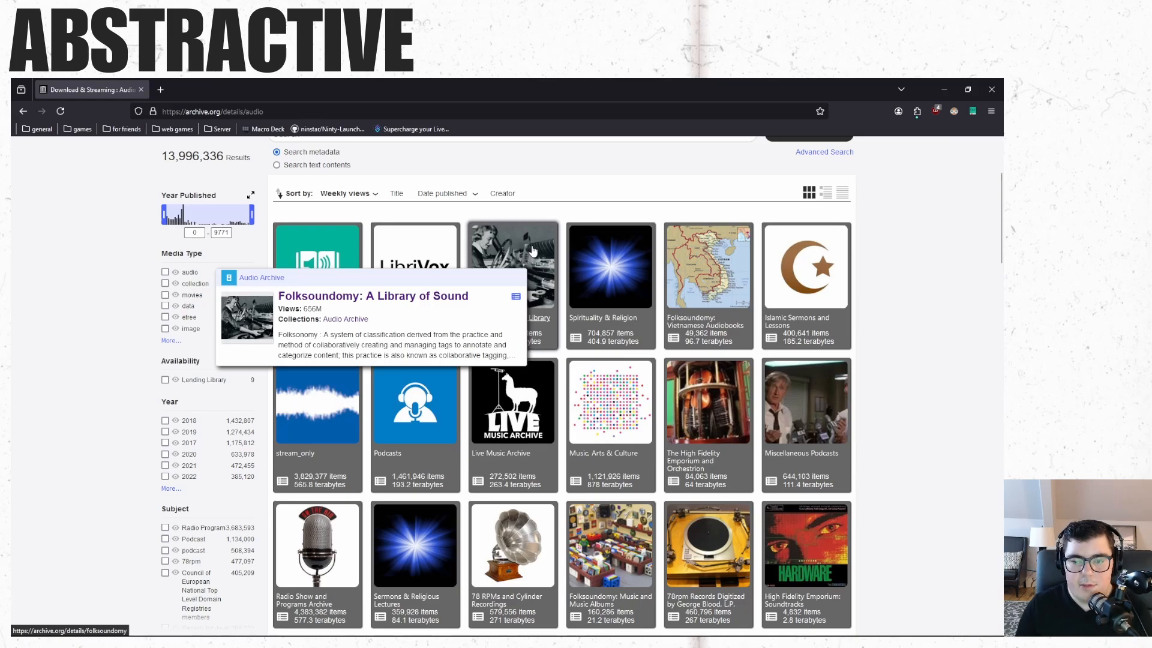
pyautogui.click(529, 264)
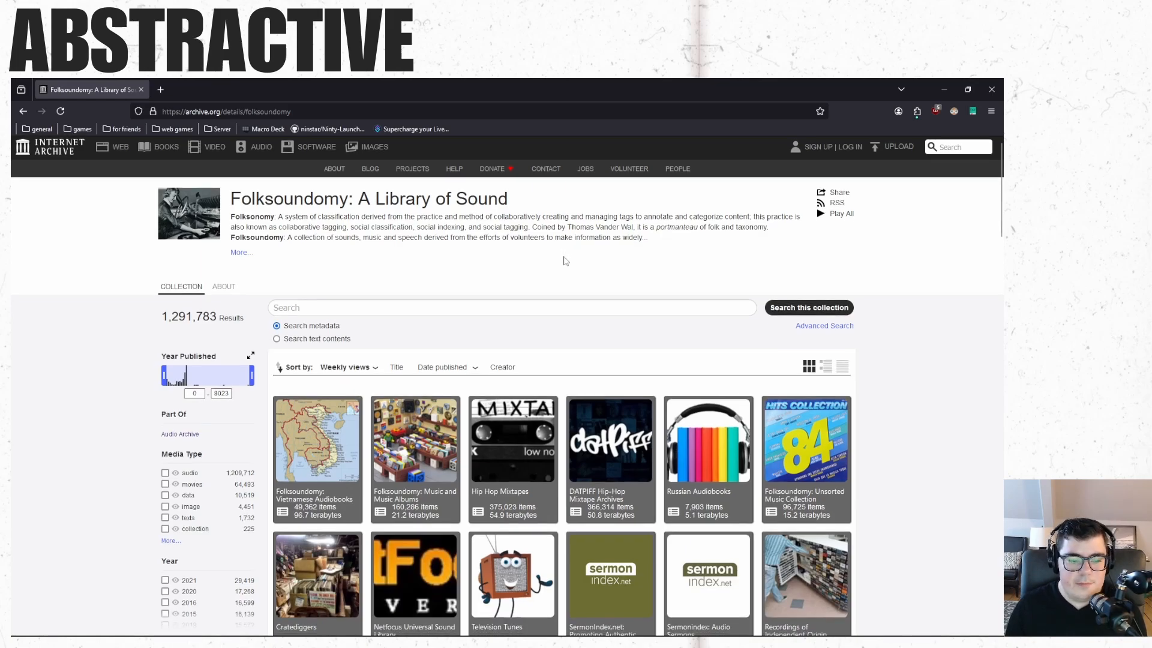
# Scroll through the Folksoundomy sub-collections and open Cratediggers.
pyautogui.scroll(-3, 642, 376)
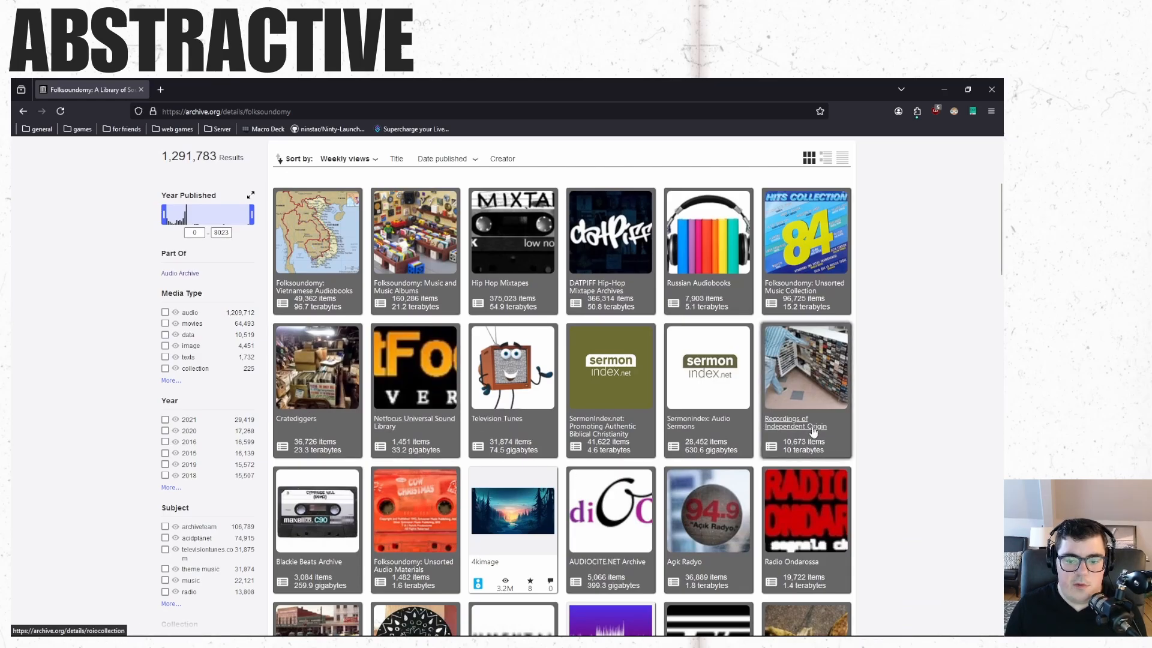
pyautogui.scroll(-10, 849, 451)
pyautogui.scroll(12, 850, 451)
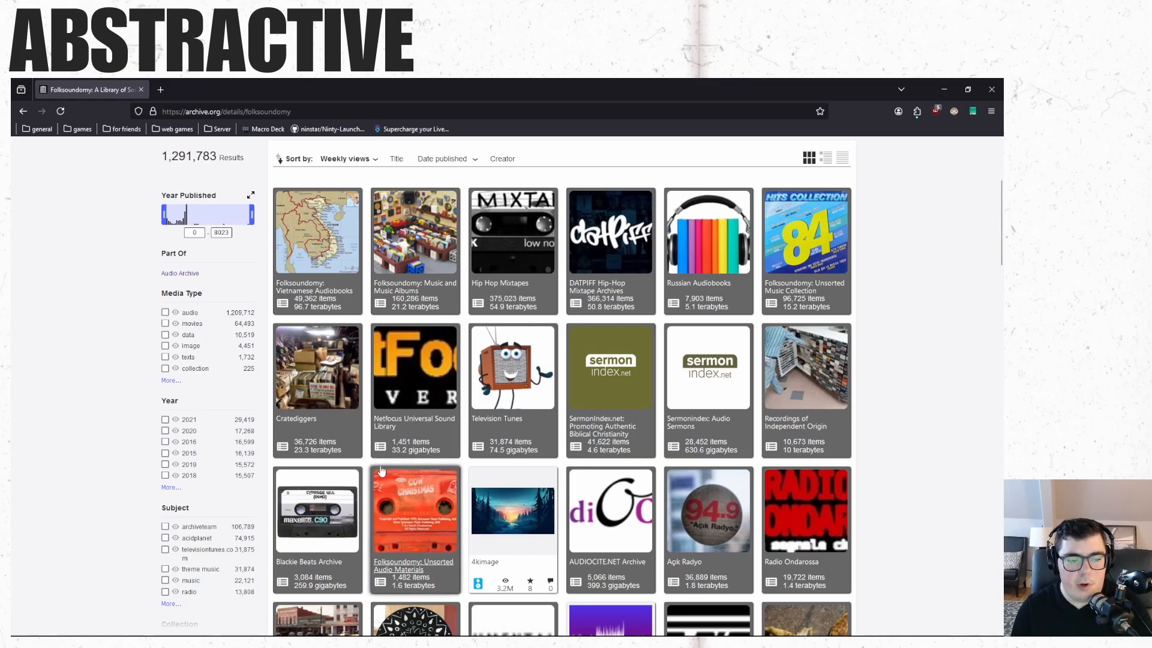
pyautogui.click(343, 372)
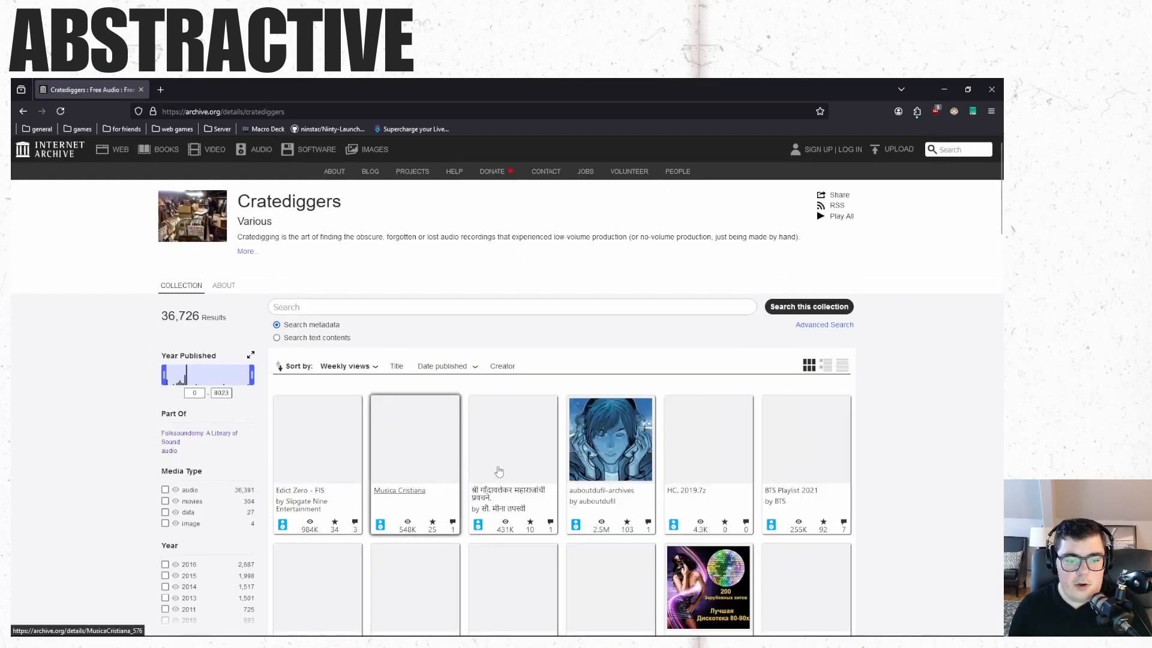
# Browse the Cratediggers items and open the Italo Disco Hits [01-50] album page.
pyautogui.scroll(-2, 600, 339)
pyautogui.scroll(-5, 600, 339)
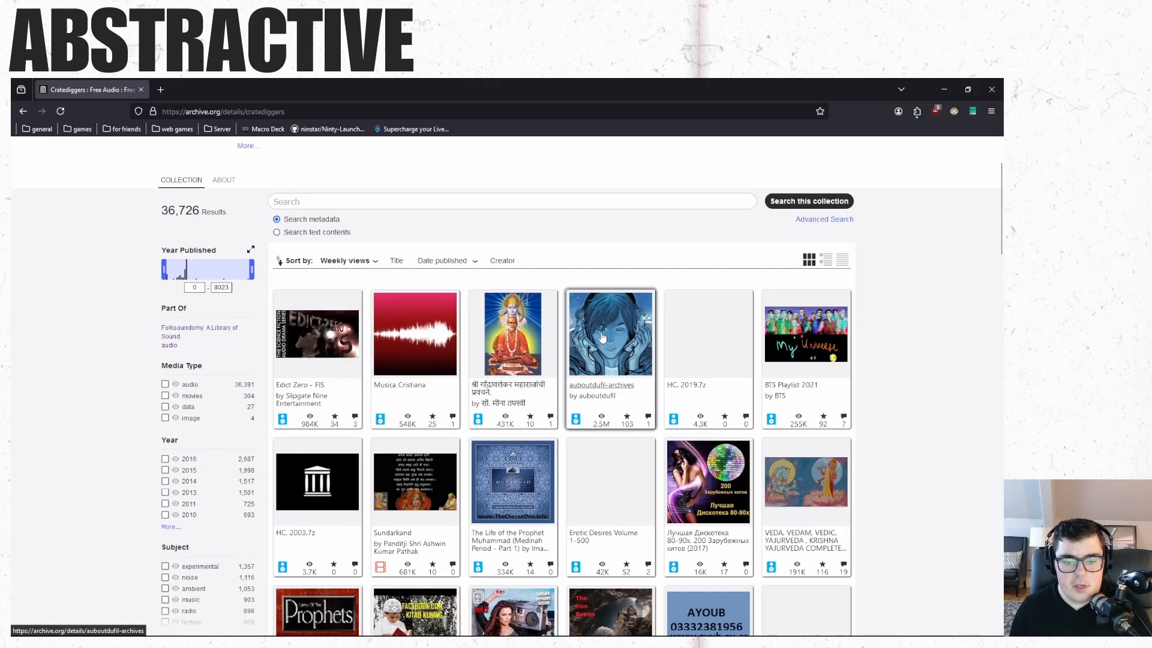
pyautogui.scroll(-2, 625, 481)
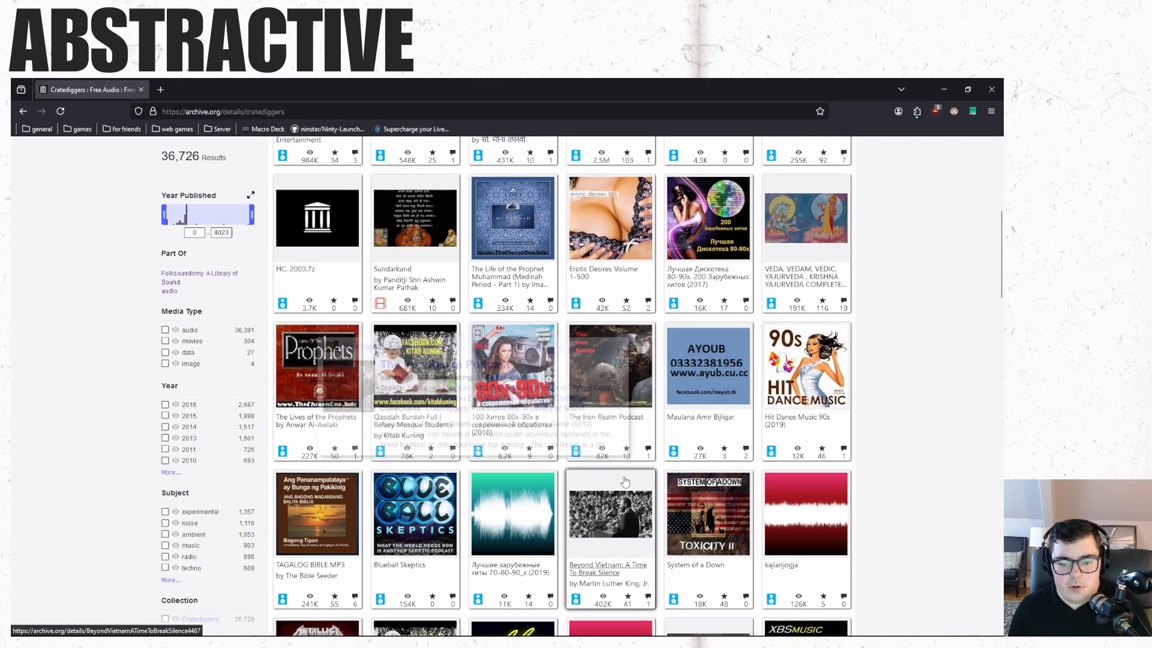
pyautogui.scroll(-5, 838, 447)
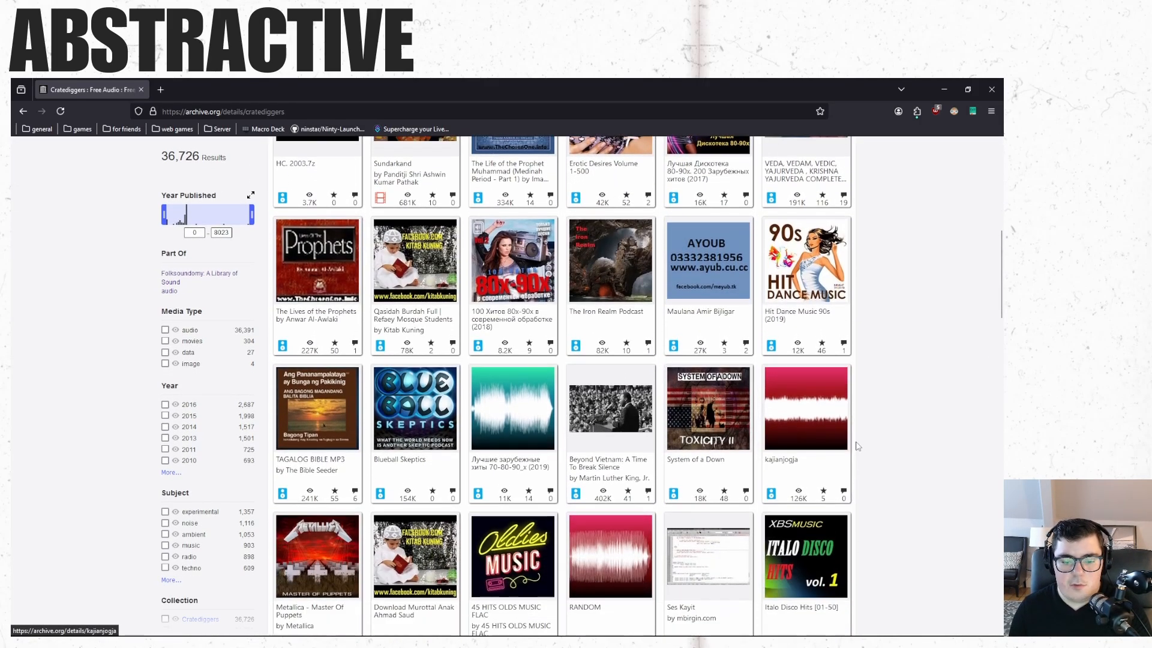
pyautogui.scroll(-2, 855, 442)
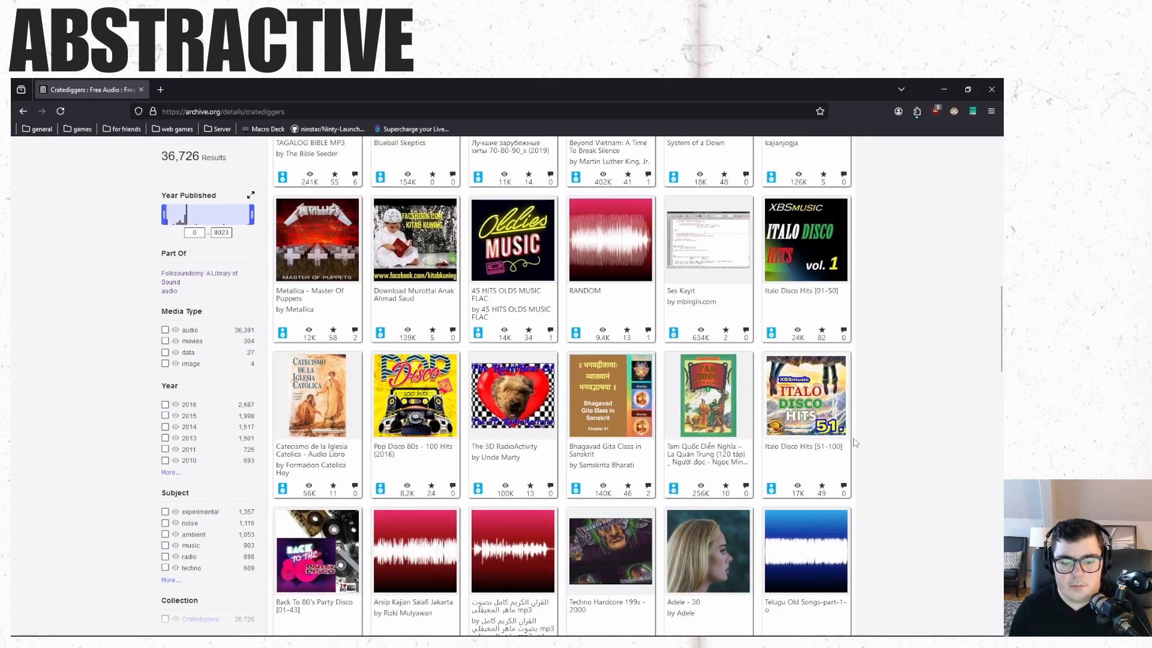
pyautogui.scroll(-1, 762, 432)
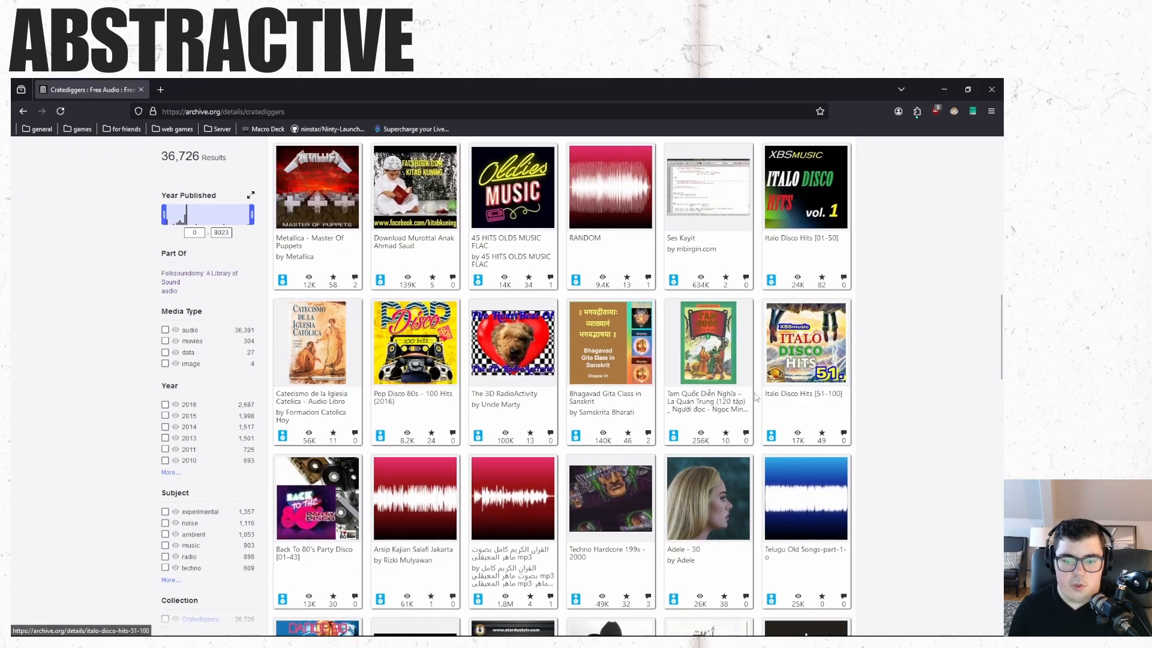
pyautogui.moveTo(833, 354)
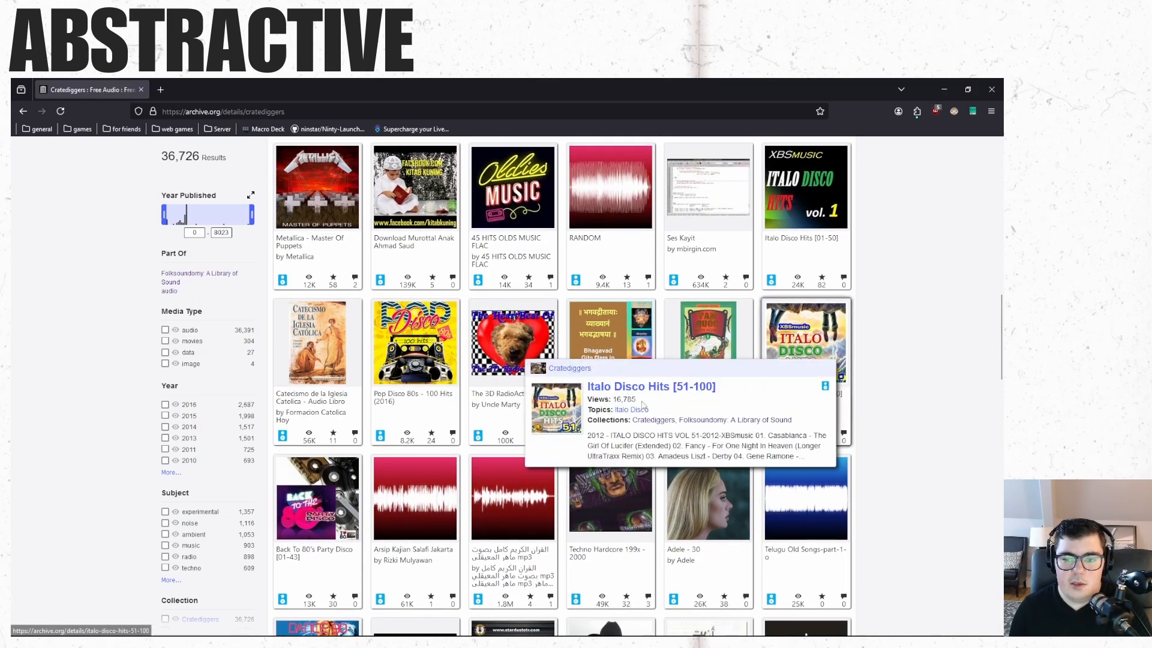
pyautogui.moveTo(598, 511)
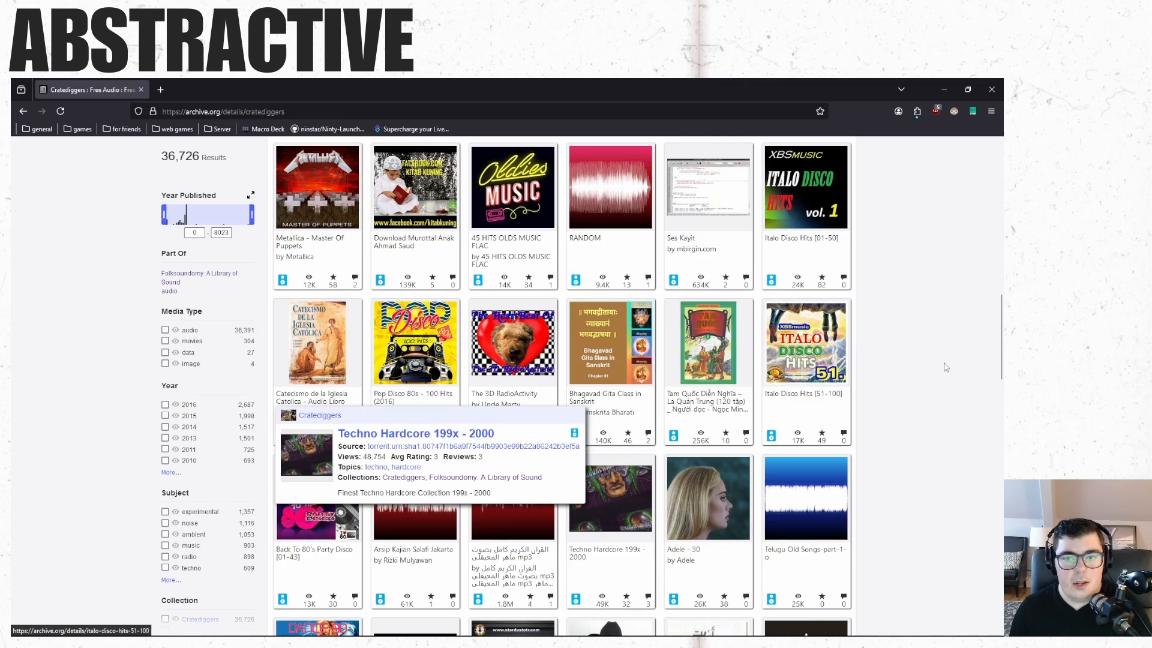
pyautogui.scroll(3, 947, 367)
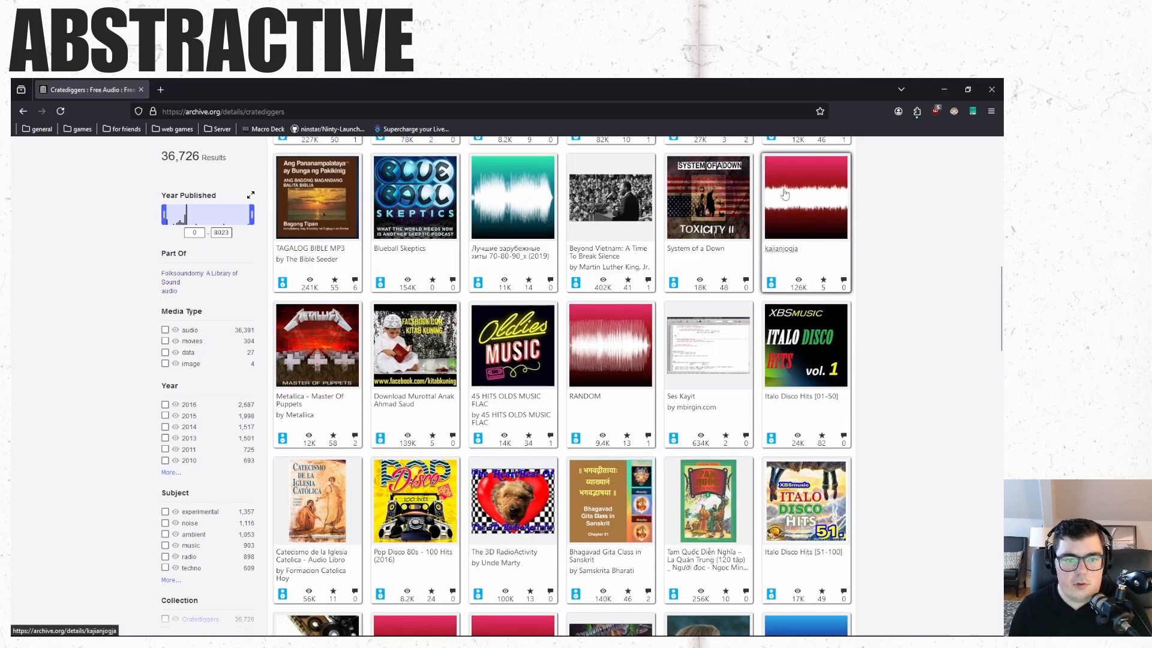
pyautogui.moveTo(314, 358)
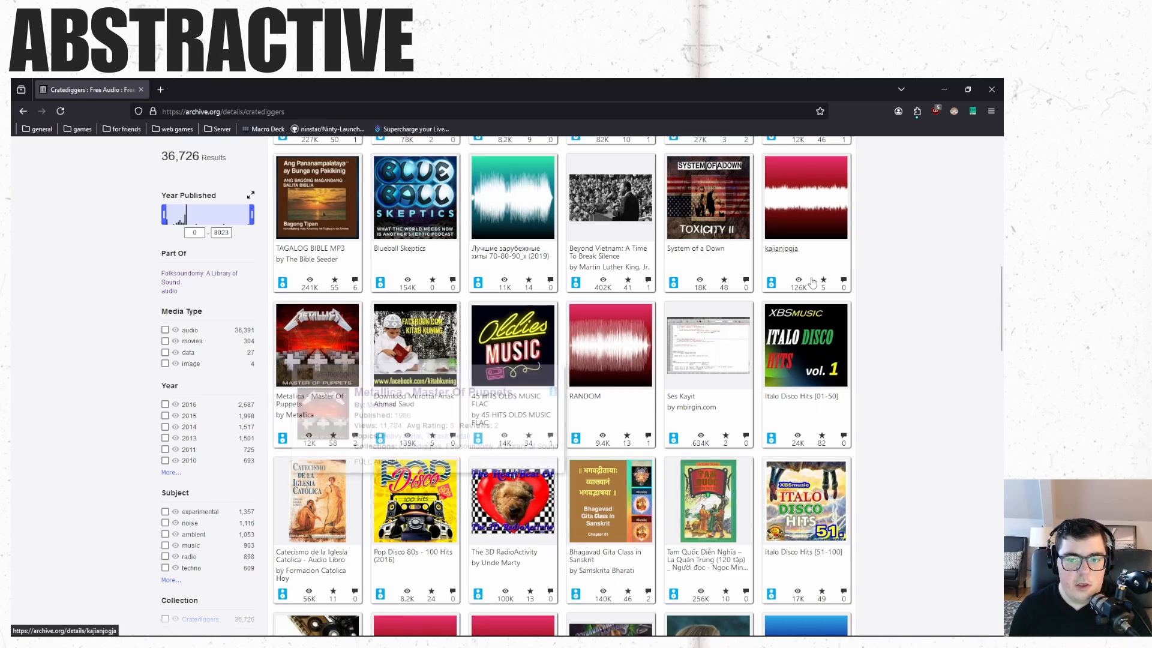
pyautogui.click(813, 346)
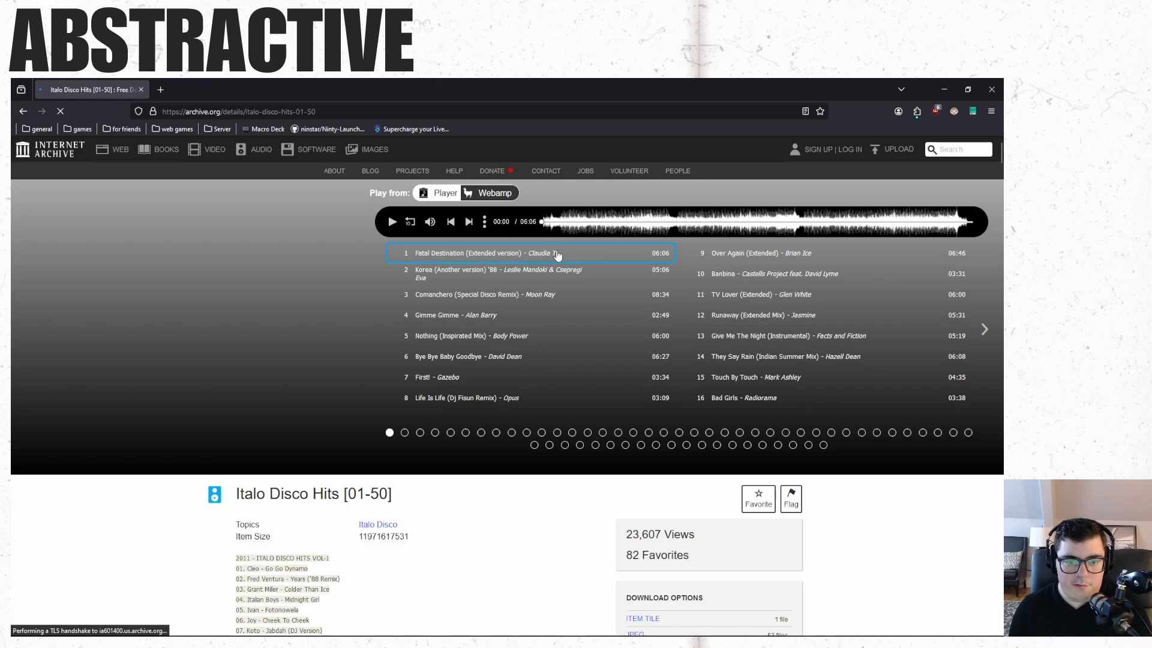
# Switch to the running Ableton Live session, stop the transport and close the program.
pyautogui.press('super')
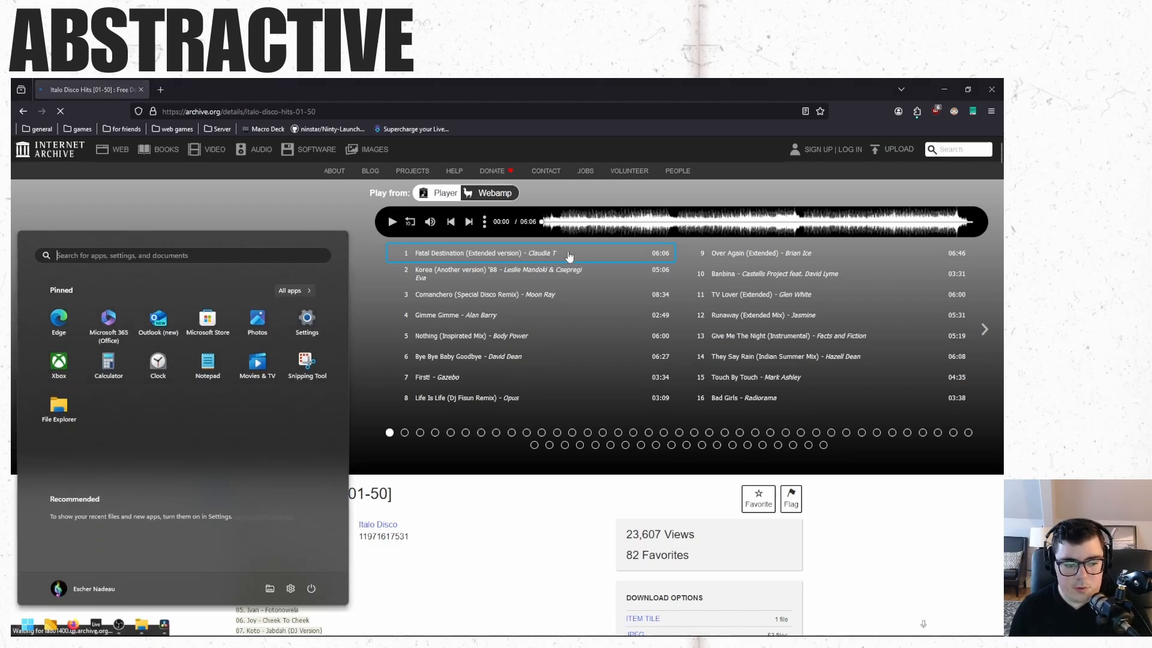
pyautogui.click(96, 635)
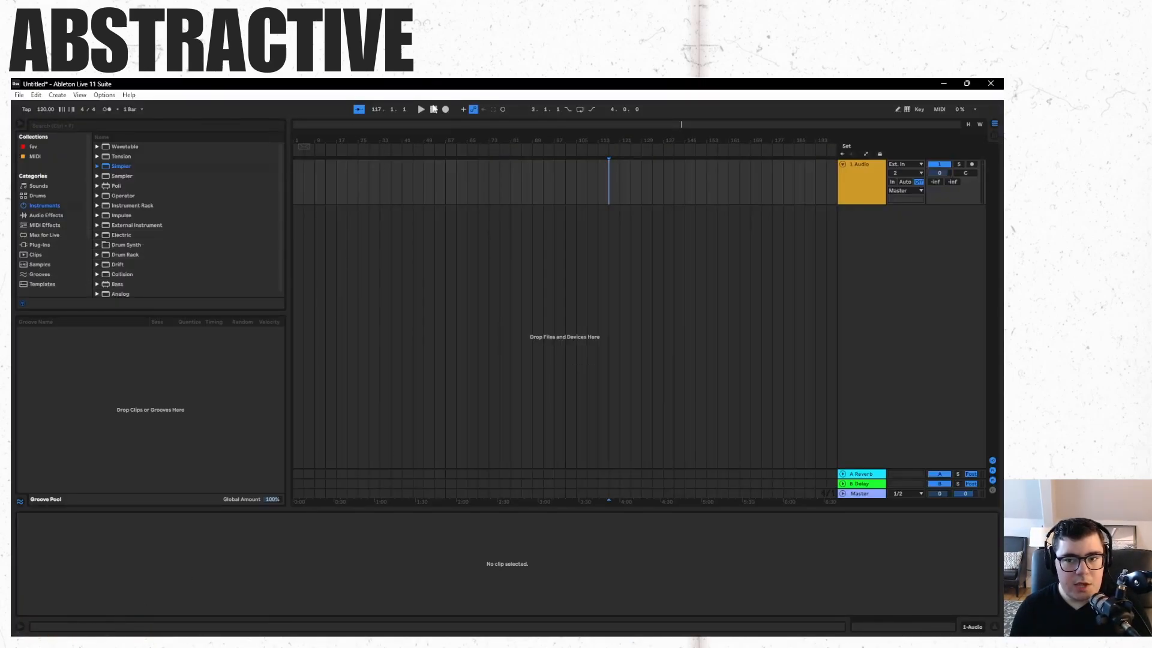
pyautogui.click(434, 109)
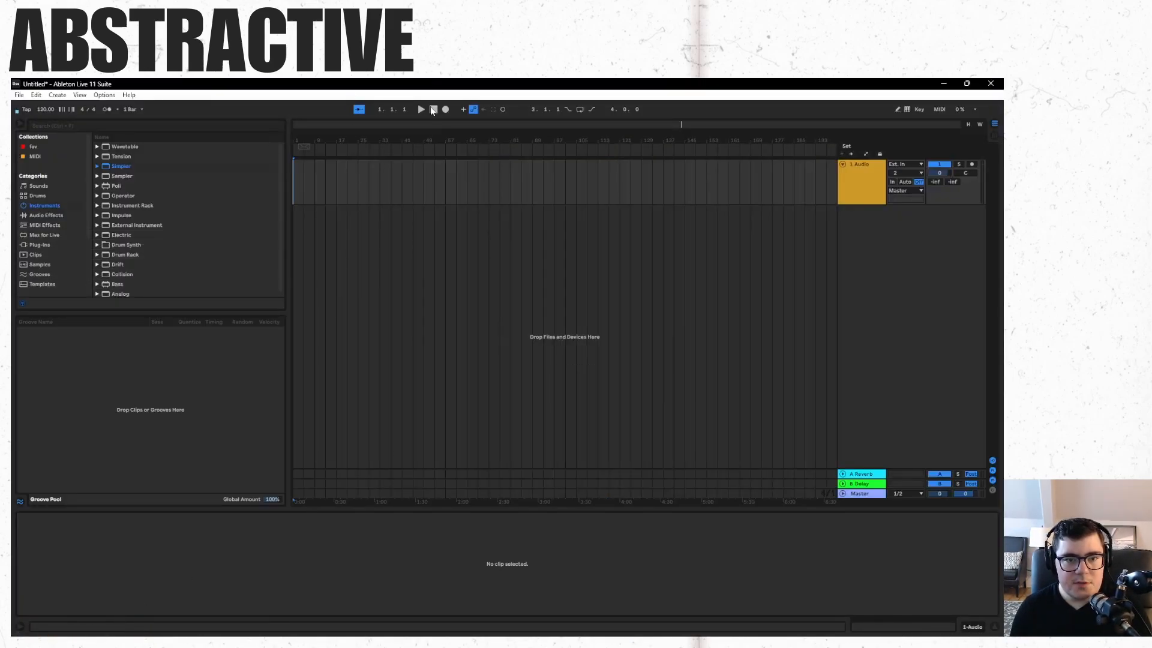
pyautogui.click(999, 83)
pyautogui.click(501, 376)
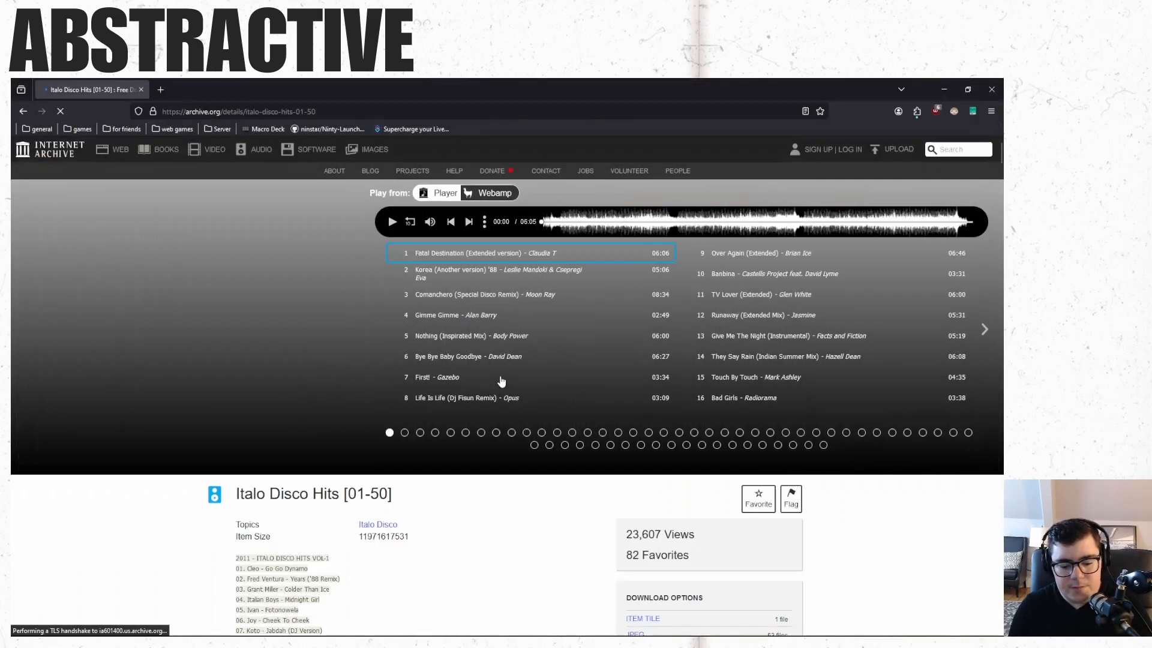
# Relaunch Ableton Live from the Start menu search with "ab".
pyautogui.press('super')
pyautogui.write('ab')
pyautogui.press('Return')
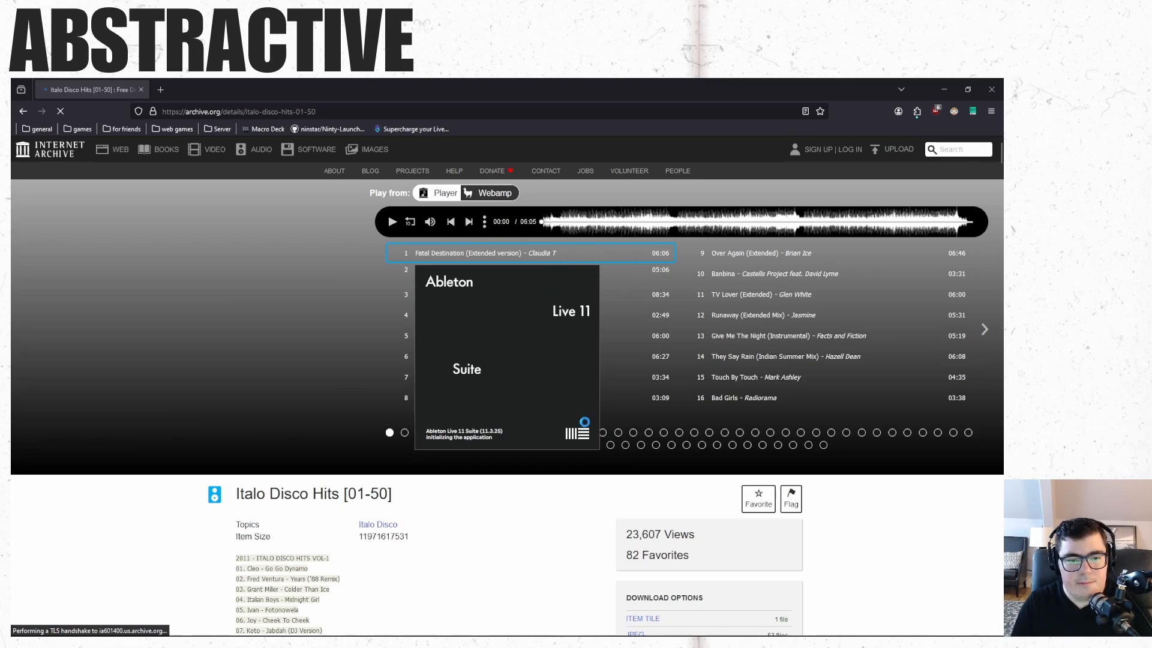
# Scroll to the download options and open the VBR MP3 file list.
pyautogui.scroll(-3, 913, 538)
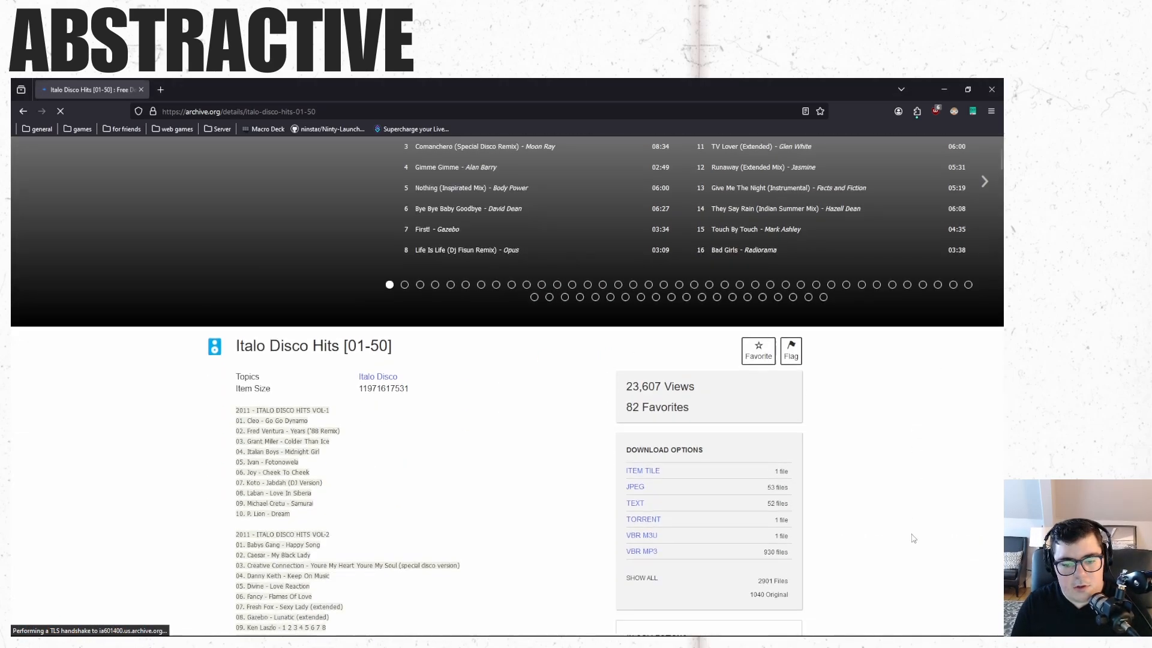
pyautogui.scroll(-1, 913, 538)
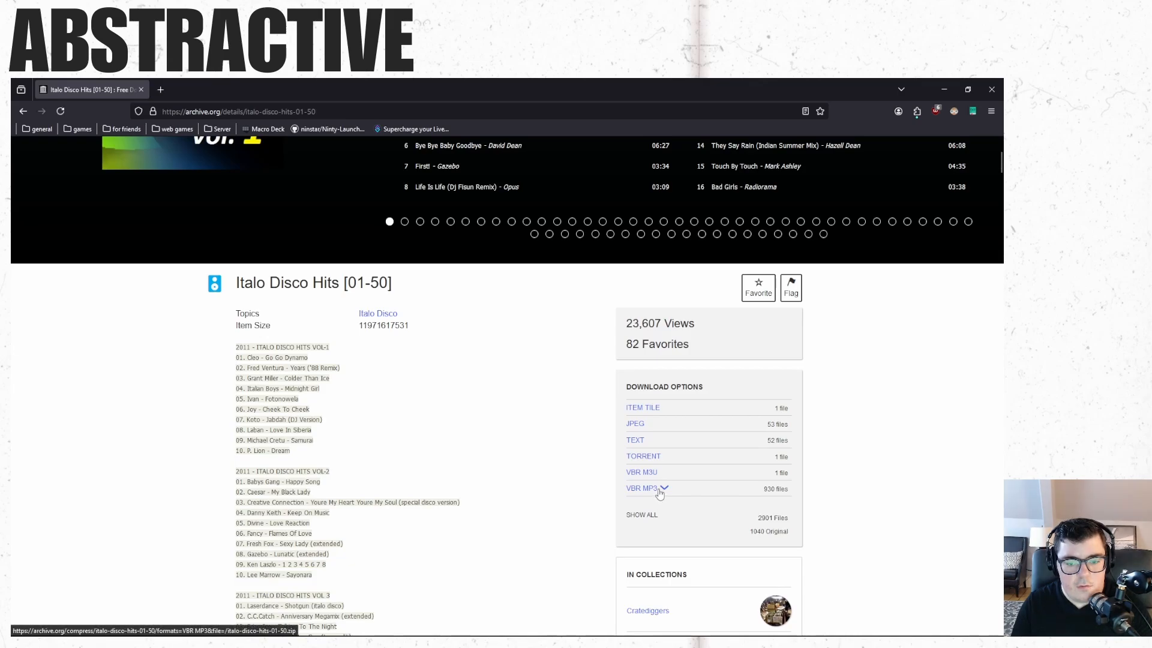
pyautogui.click(660, 492)
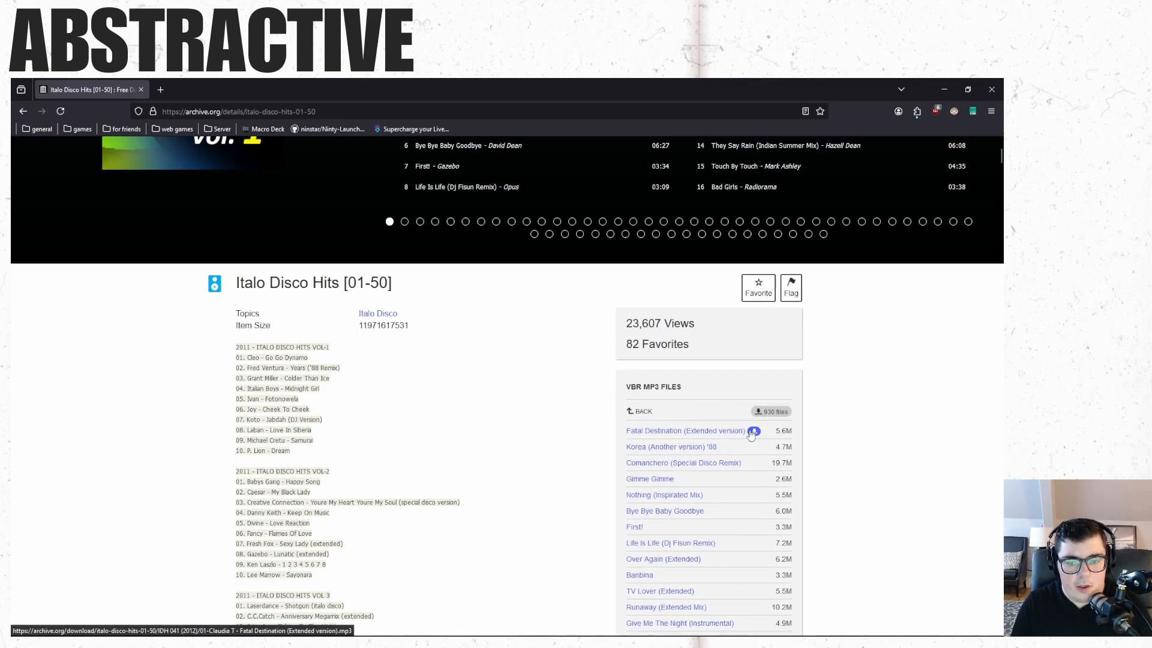
# Open the Fatal Destination (Extended version) MP3 in the browser and pause its playback.
pyautogui.click(753, 432)
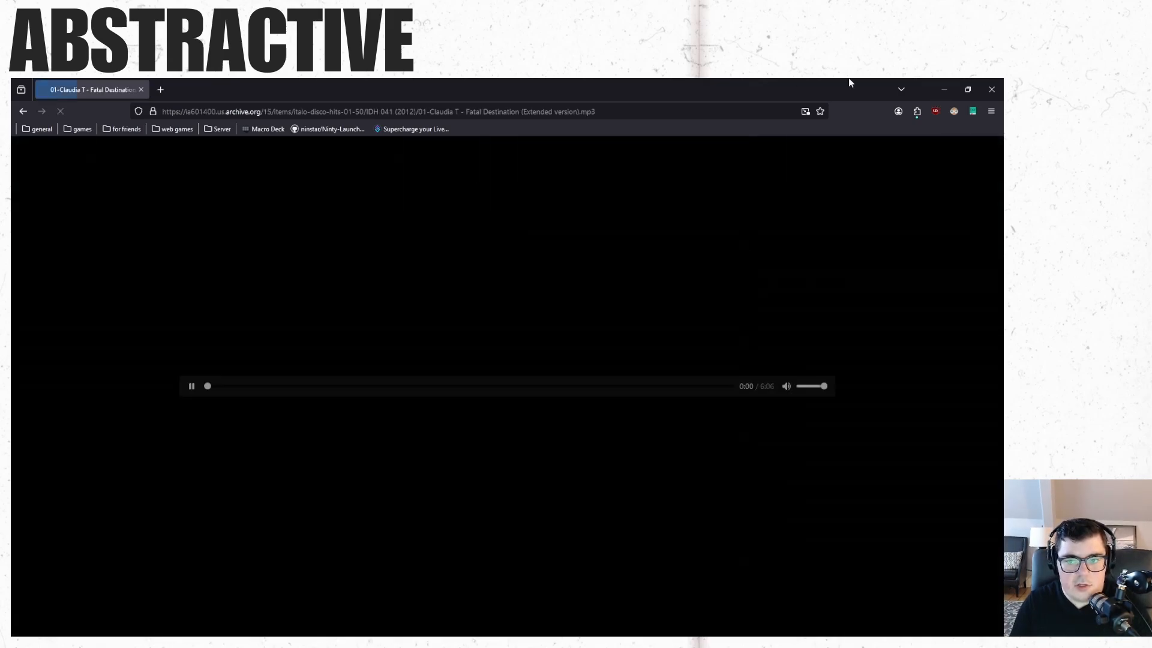
pyautogui.click(193, 387)
# Save the MP3 to Downloads, replacing the existing file with the same name.
pyautogui.rightClick(867, 270)
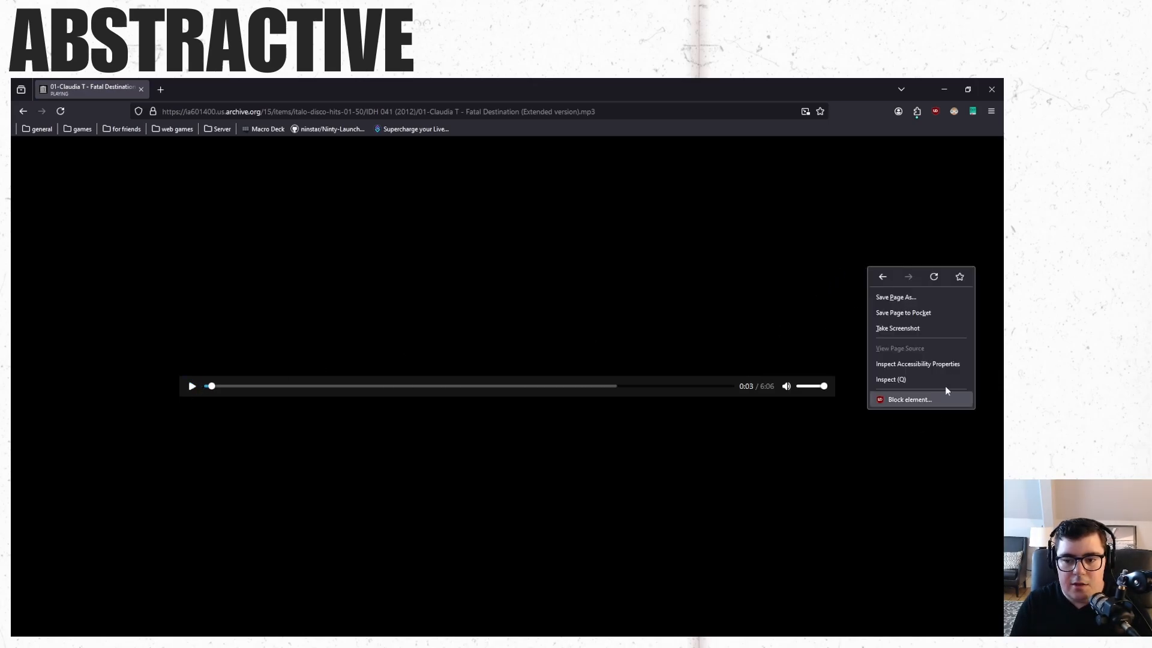
pyautogui.click(928, 302)
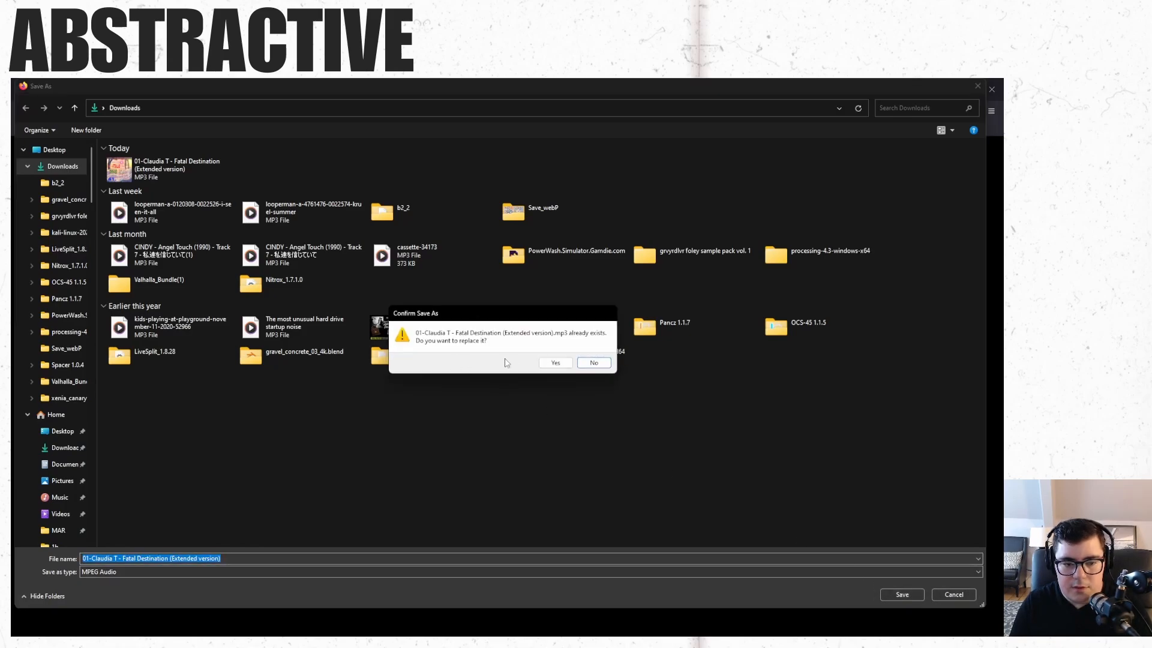
pyautogui.click(556, 362)
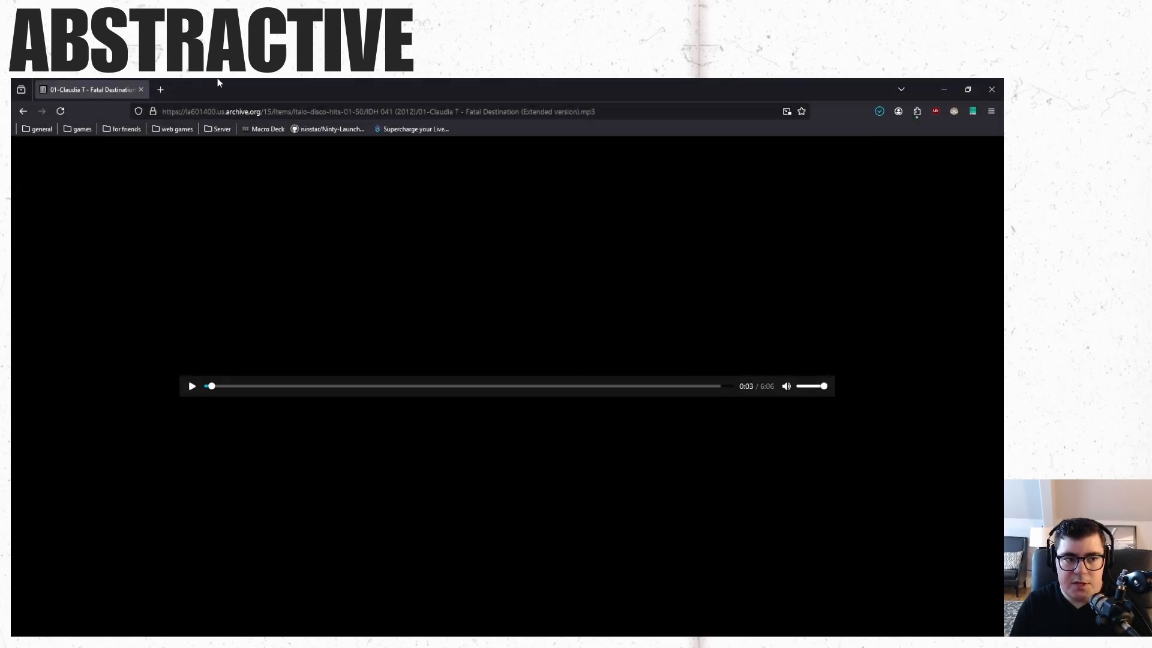
# Close the browser and switch Ableton Live to full screen.
pyautogui.click(1001, 89)
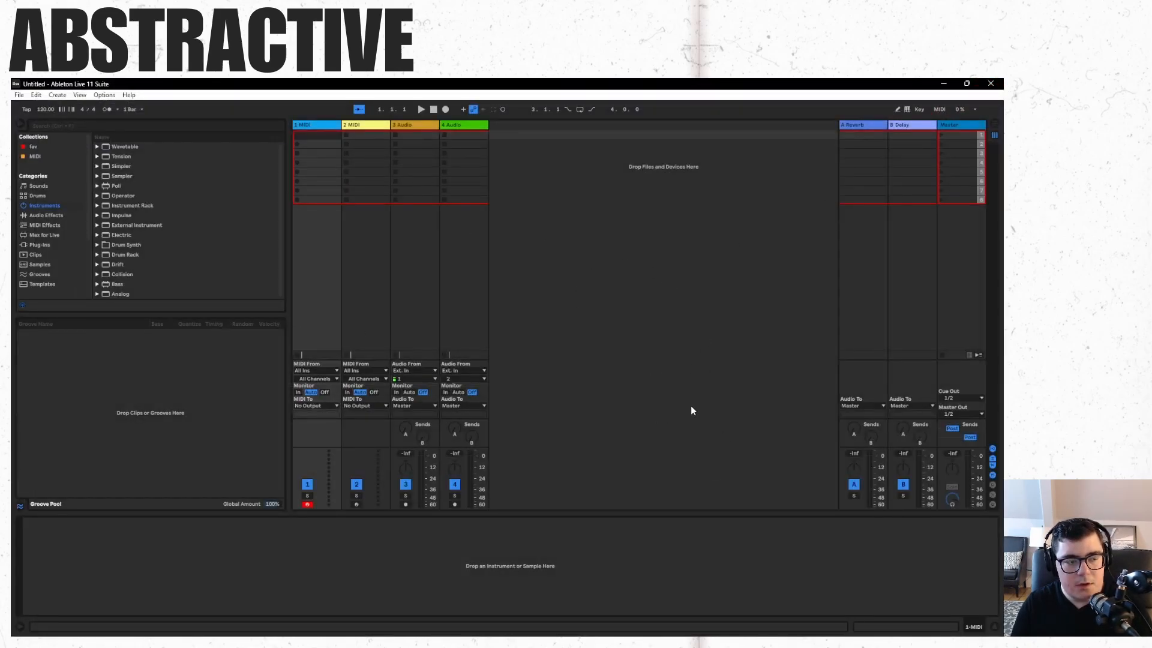
pyautogui.press('F11')
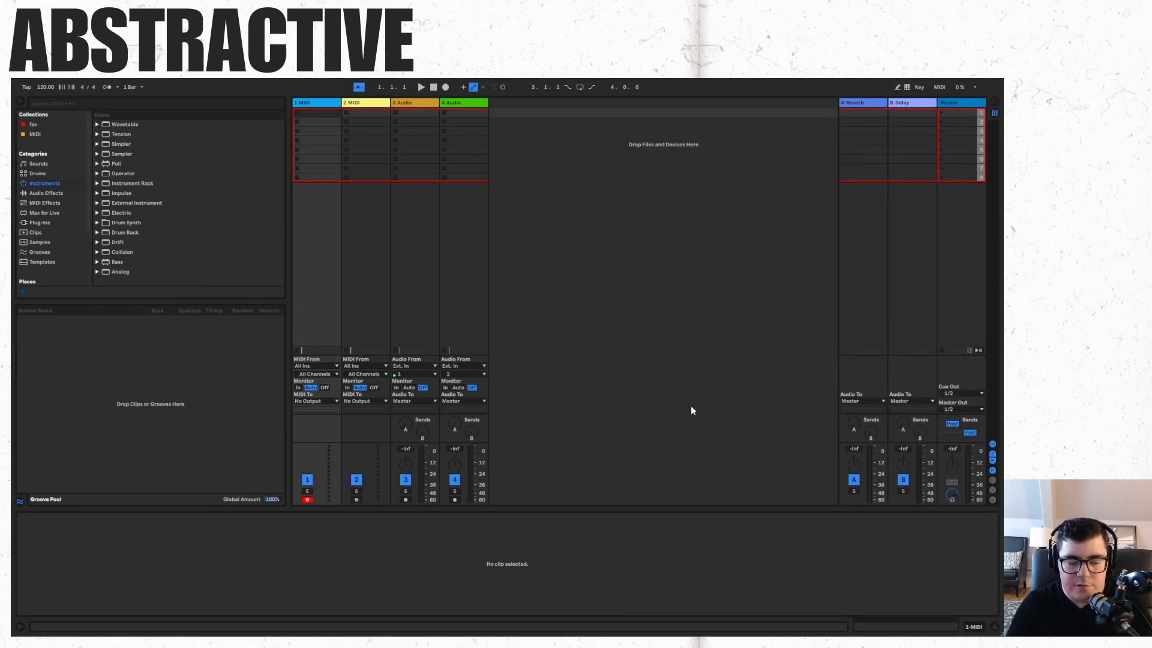
# Drag the downloaded Fatal Destination MP3 from the Downloads folder into the first track's clip slot, then close the Downloads window.
pyautogui.press('super')
pyautogui.moveTo(118, 624)
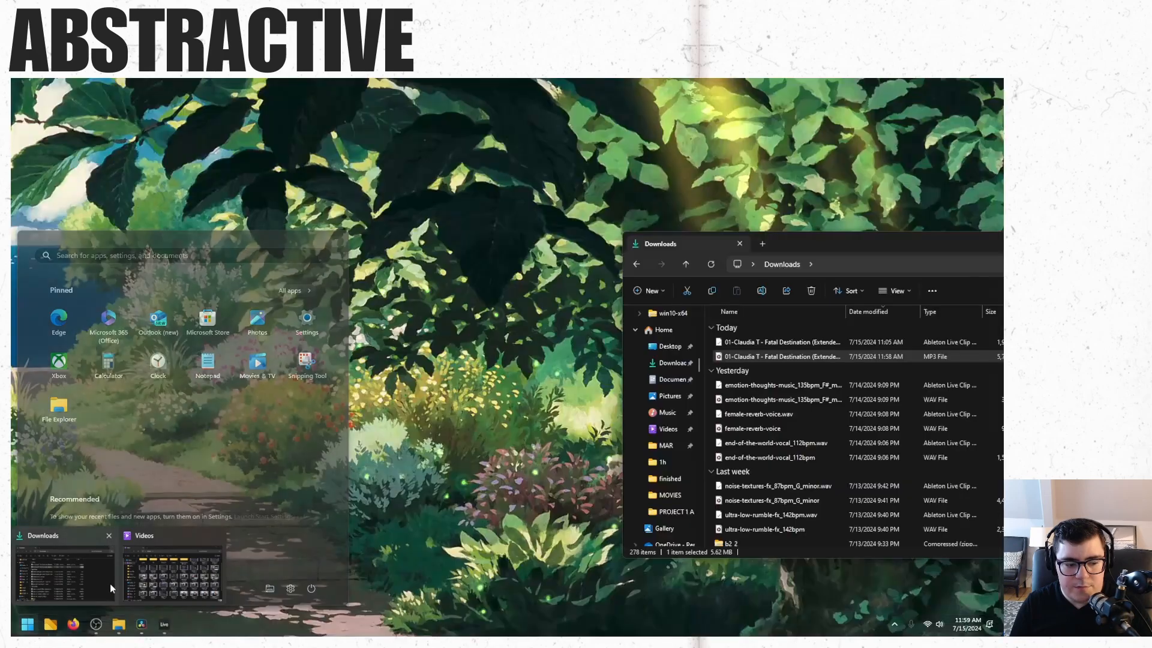
pyautogui.click(110, 583)
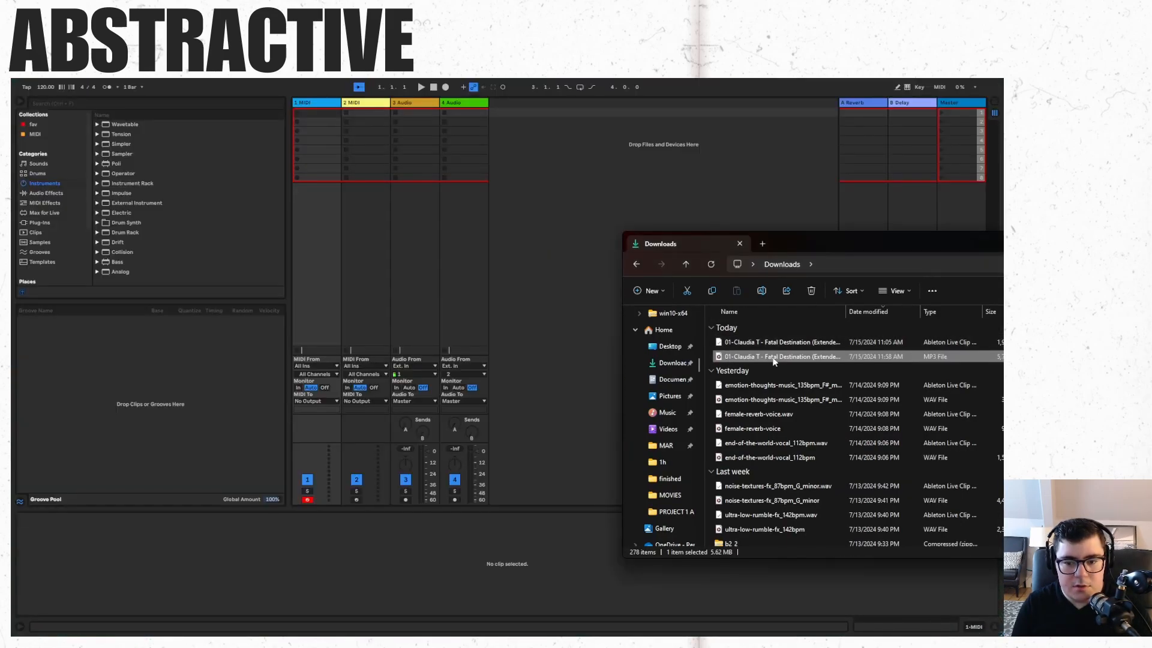
pyautogui.moveTo(774, 356); pyautogui.dragTo(310, 113)
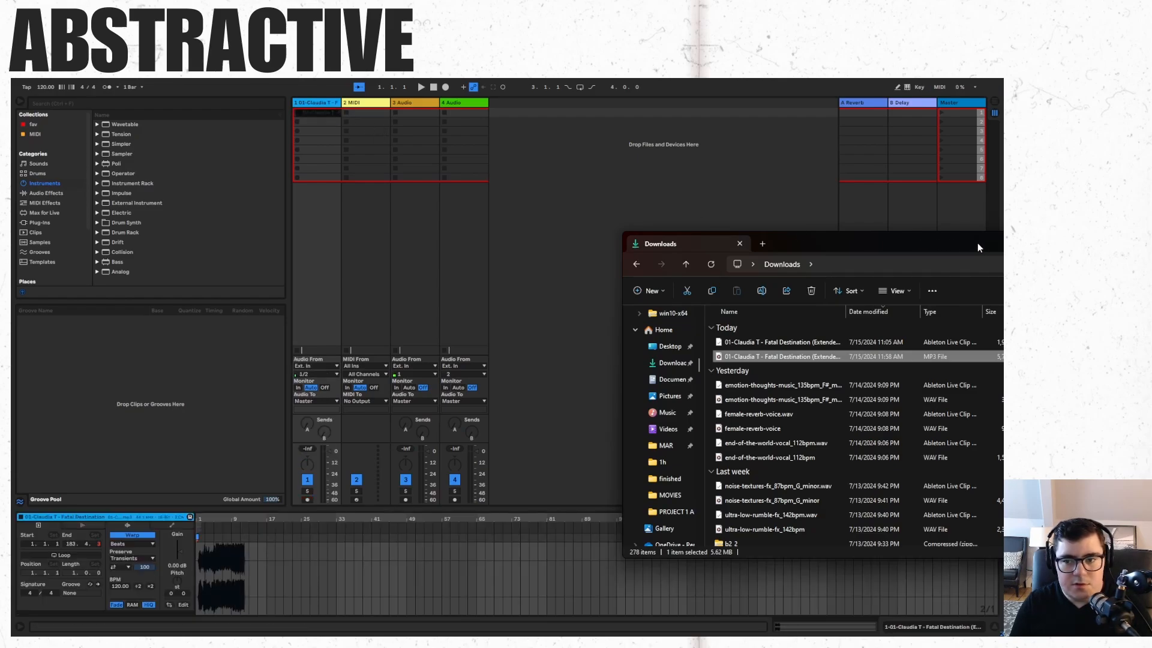
pyautogui.moveTo(965, 246); pyautogui.dragTo(771, 273)
pyautogui.click(950, 266)
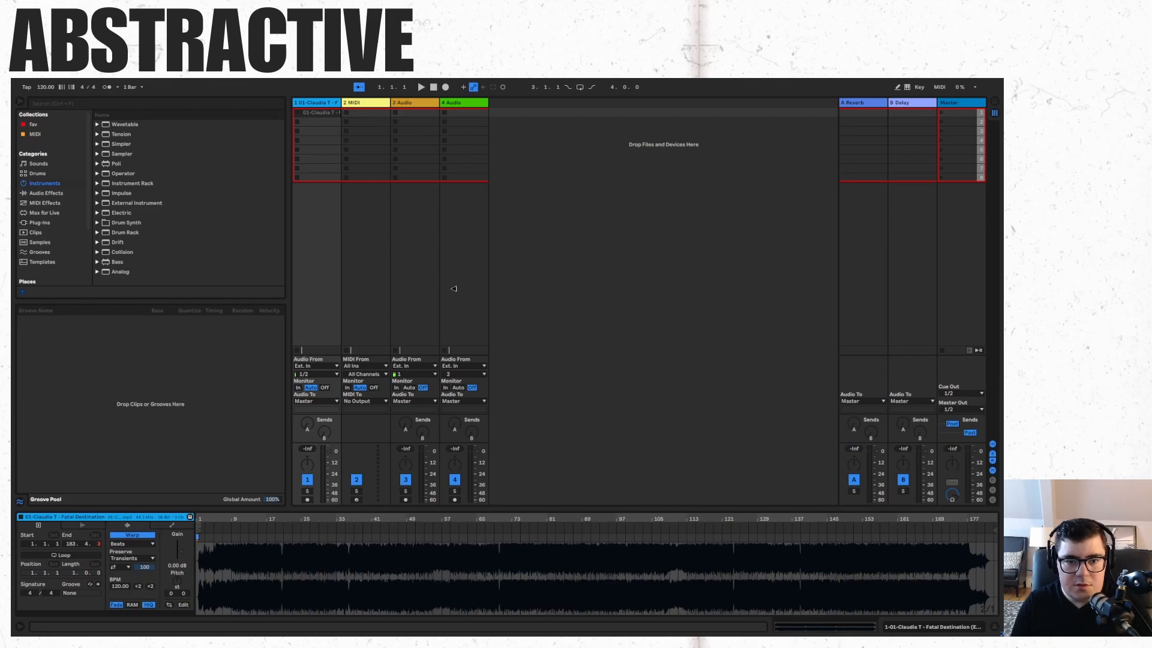
# Play the imported clip from a point partway through the waveform, then stop playback.
pyautogui.press('Return')
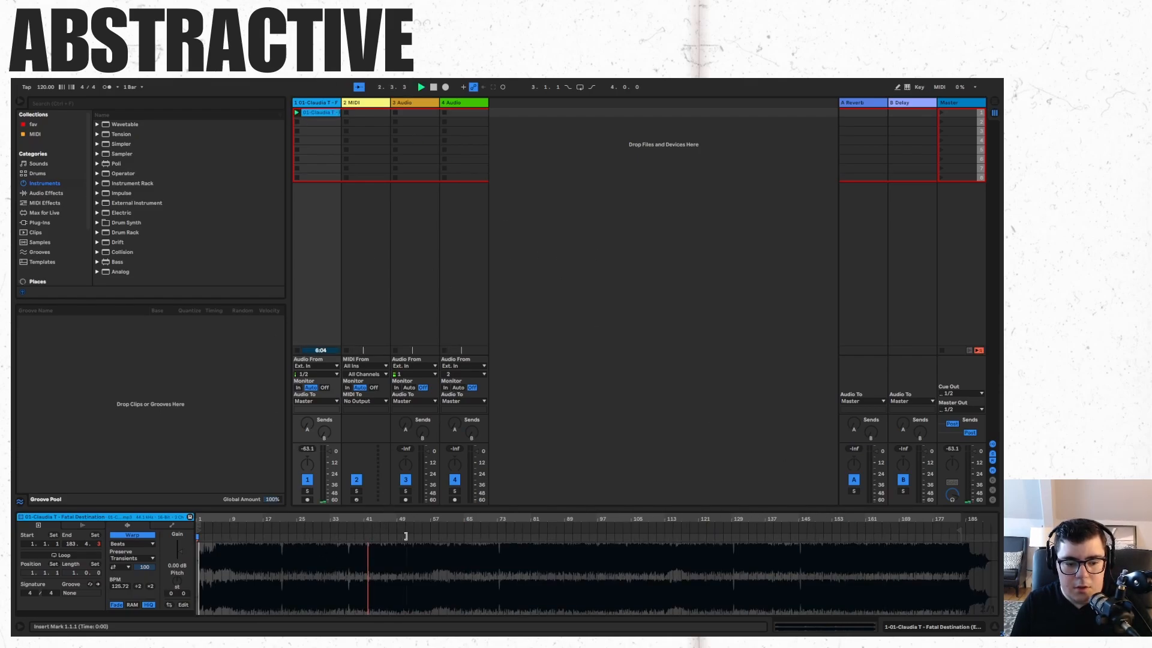
pyautogui.click(368, 536)
pyautogui.press('space')
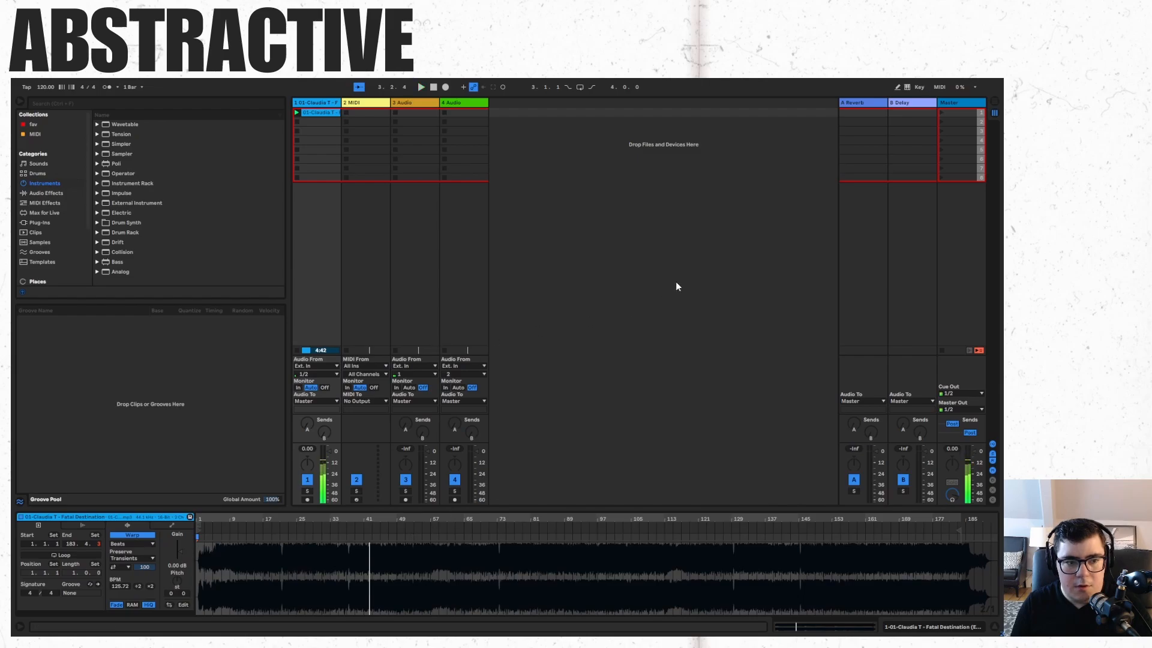
pyautogui.click(676, 282)
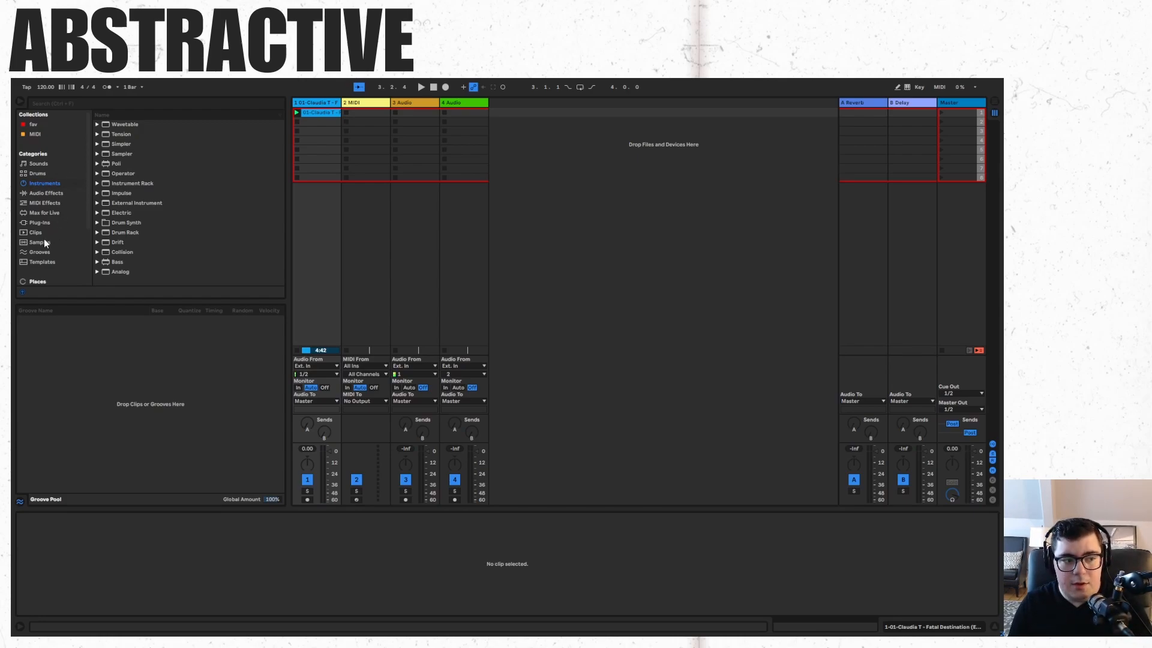
# Browse the instrument categories and add a Simpler on a new MIDI track.
pyautogui.click(46, 222)
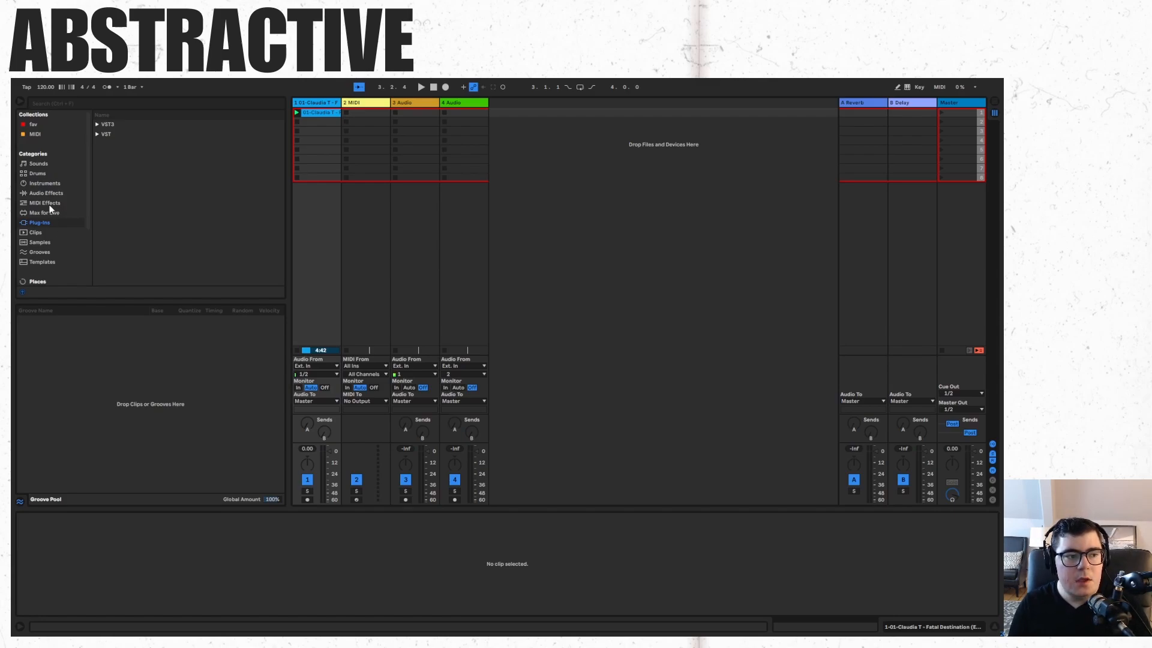
pyautogui.click(47, 183)
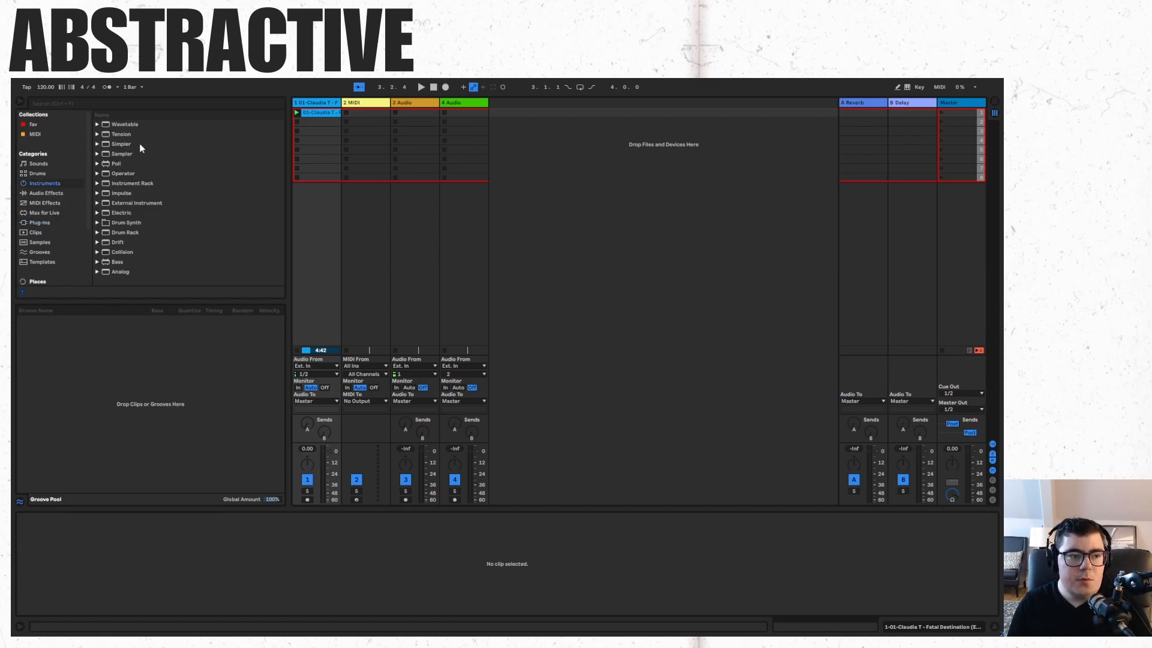
pyautogui.moveTo(128, 147); pyautogui.dragTo(539, 215)
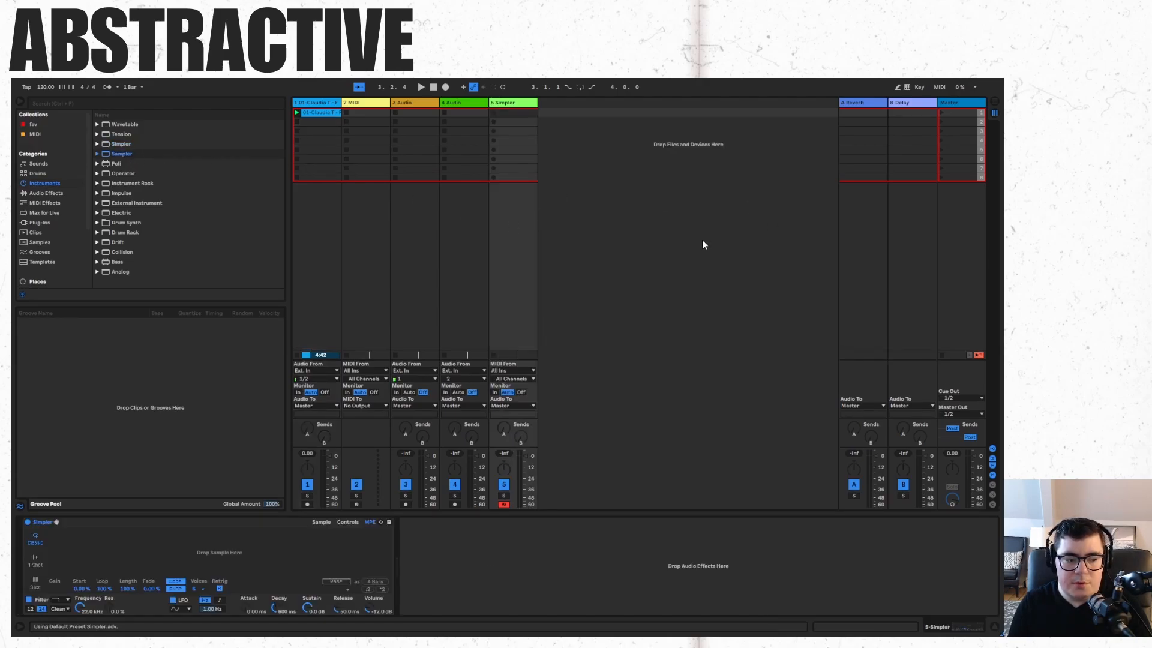
# Add a Sampler on another new track and load the imported clip into it.
pyautogui.moveTo(143, 156); pyautogui.dragTo(558, 183)
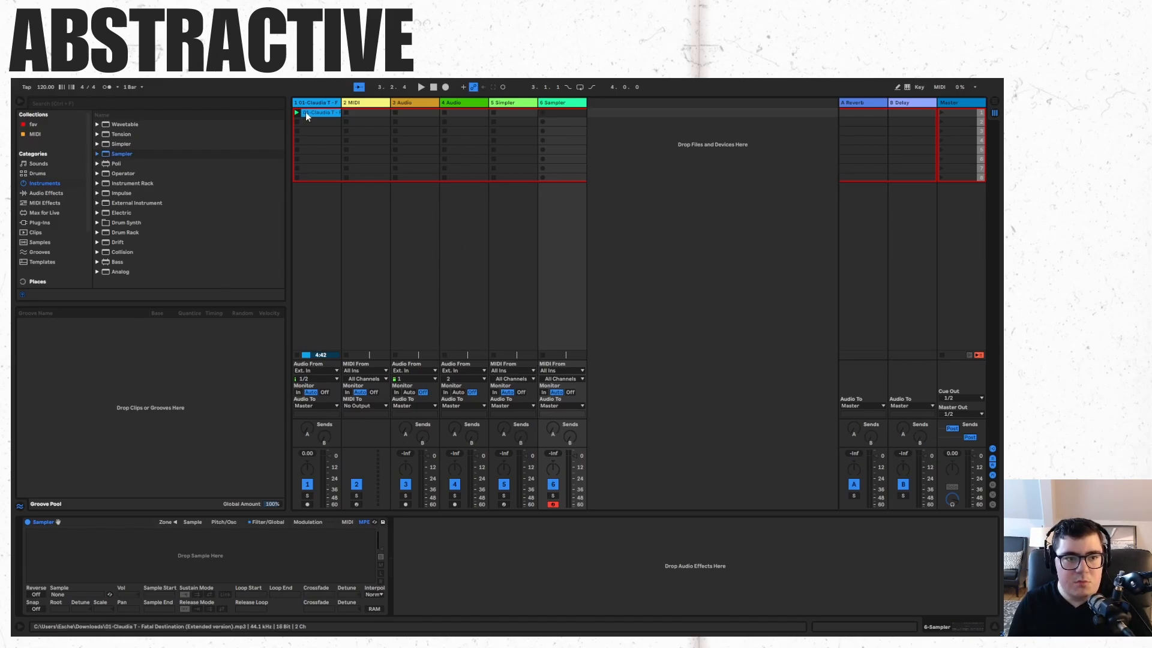
pyautogui.moveTo(304, 111); pyautogui.dragTo(251, 556)
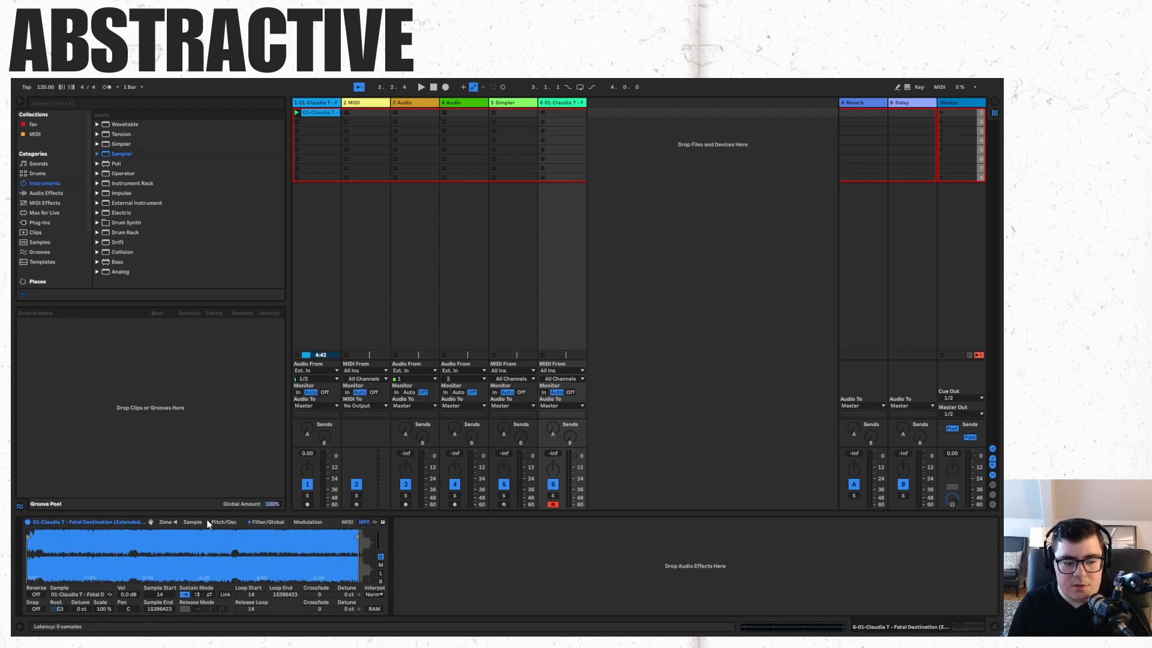
# Delete the Sampler track.
pyautogui.rightClick(567, 103)
pyautogui.click(581, 118)
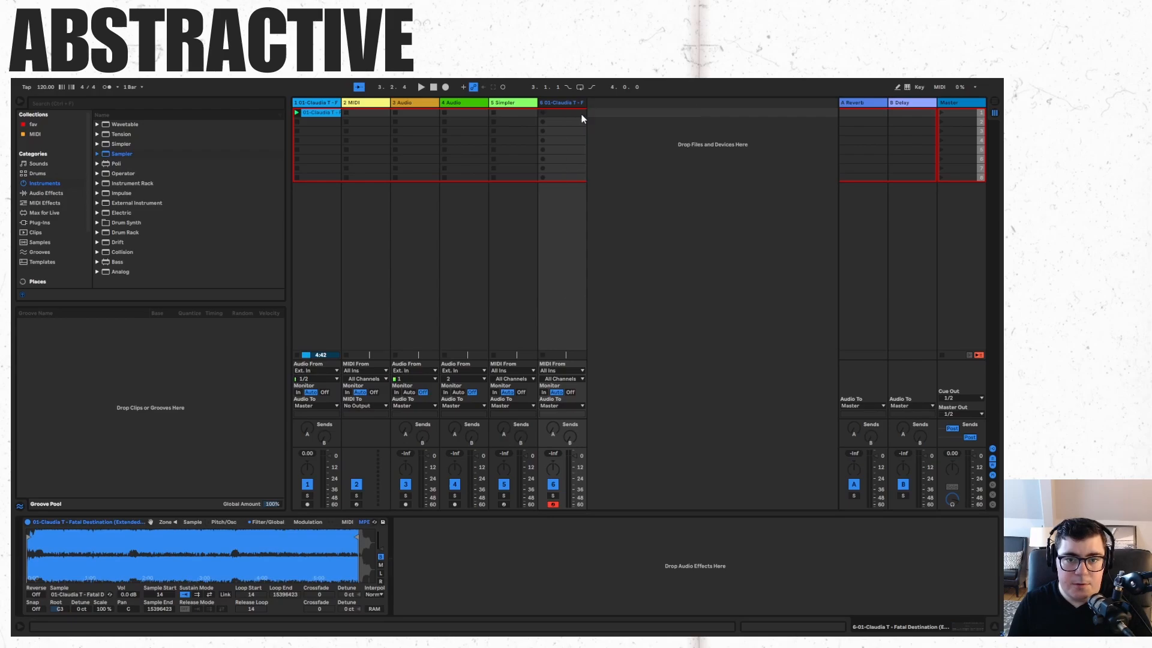
pyautogui.press('Delete')
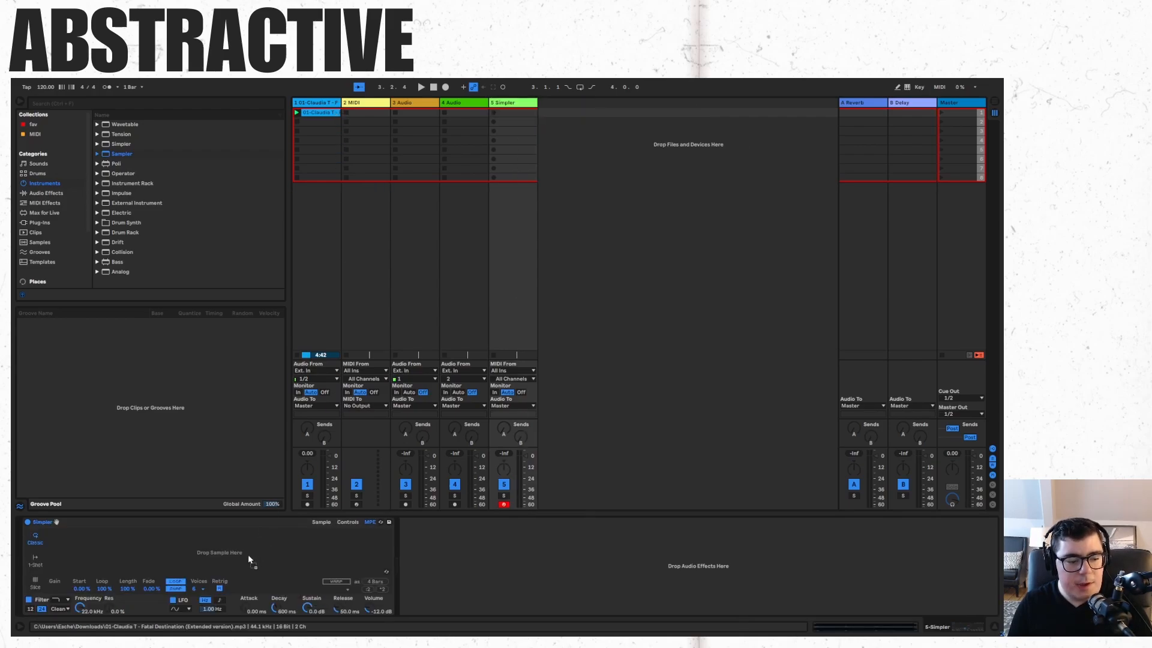
# Load the imported clip into the Simpler and switch it to Slice mode.
pyautogui.moveTo(249, 557); pyautogui.dragTo(249, 557)
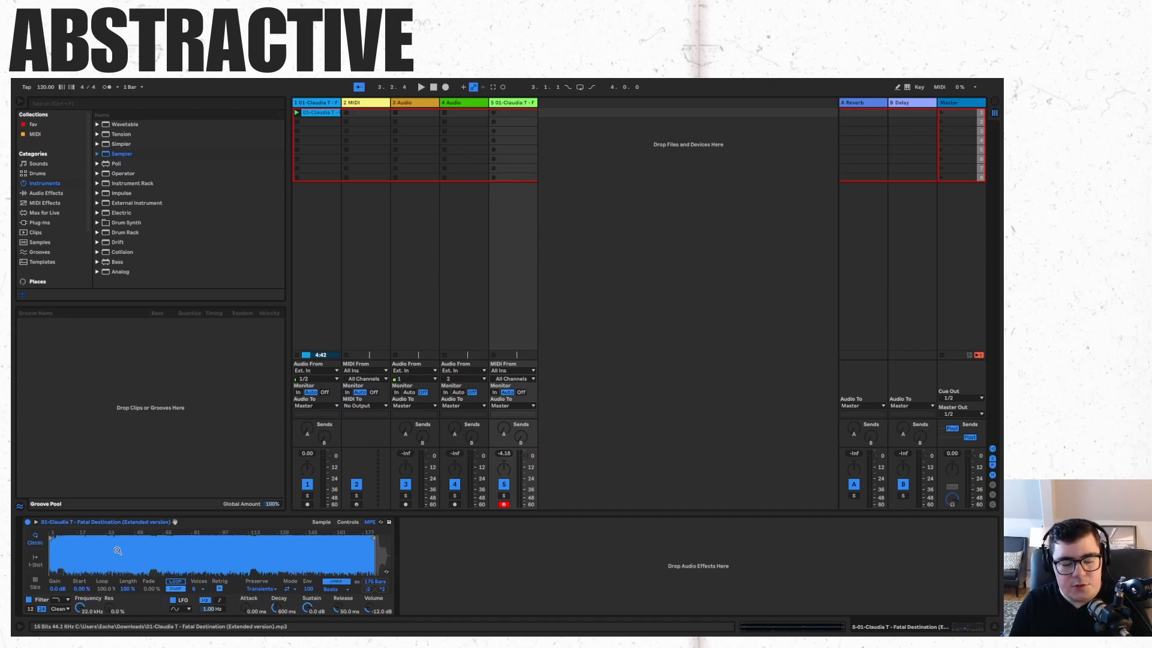
pyautogui.click(37, 579)
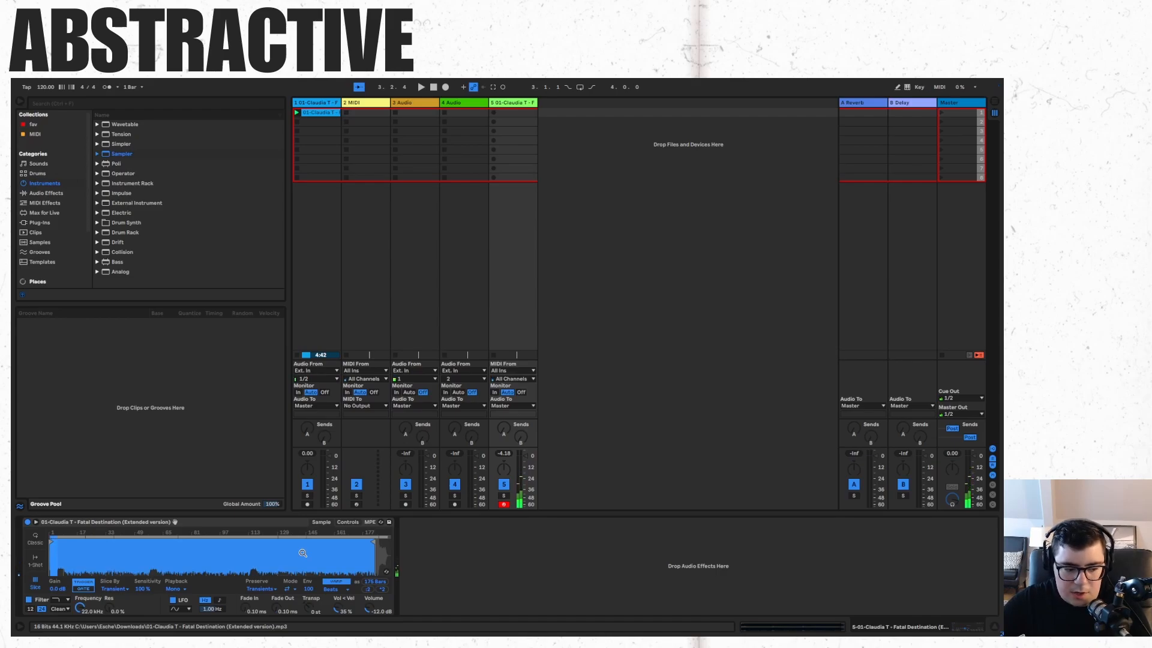
# Set the Simpler's Slice By mode to Beat.
pyautogui.moveTo(54, 532); pyautogui.dragTo(54, 610)
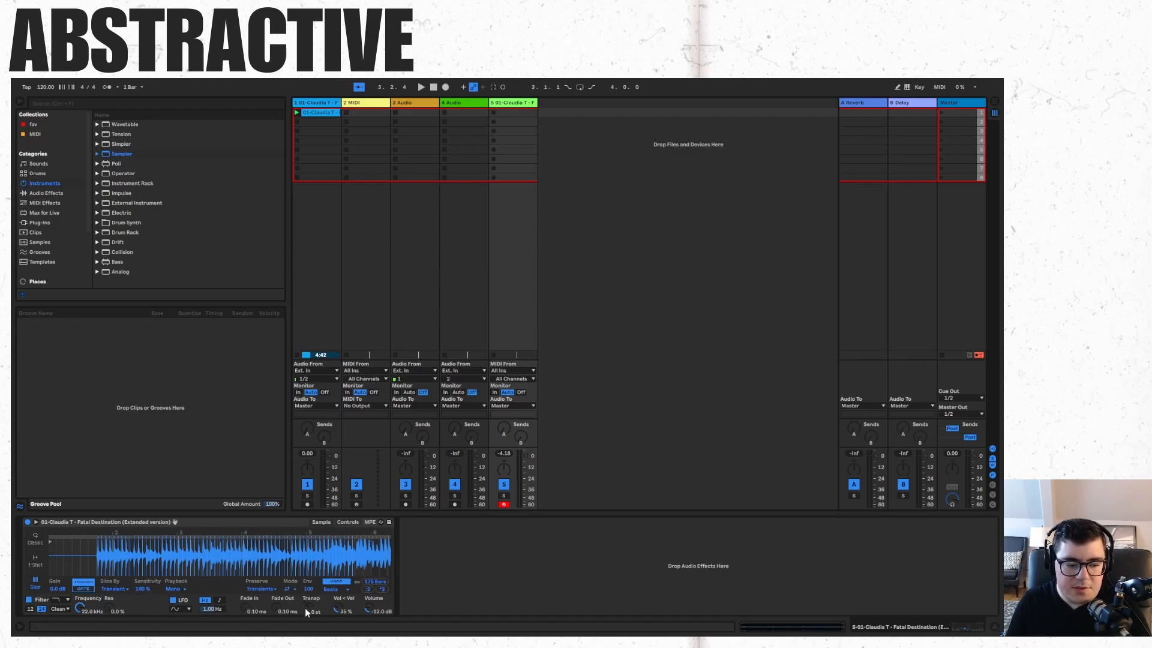
pyautogui.click(113, 589)
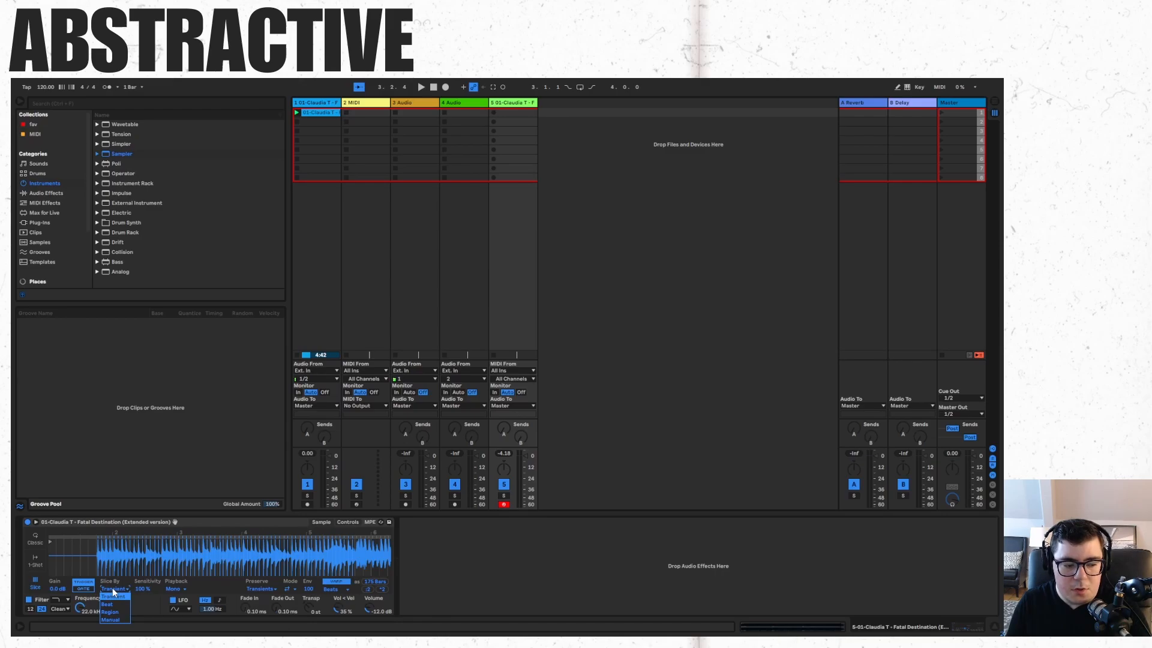
pyautogui.click(113, 596)
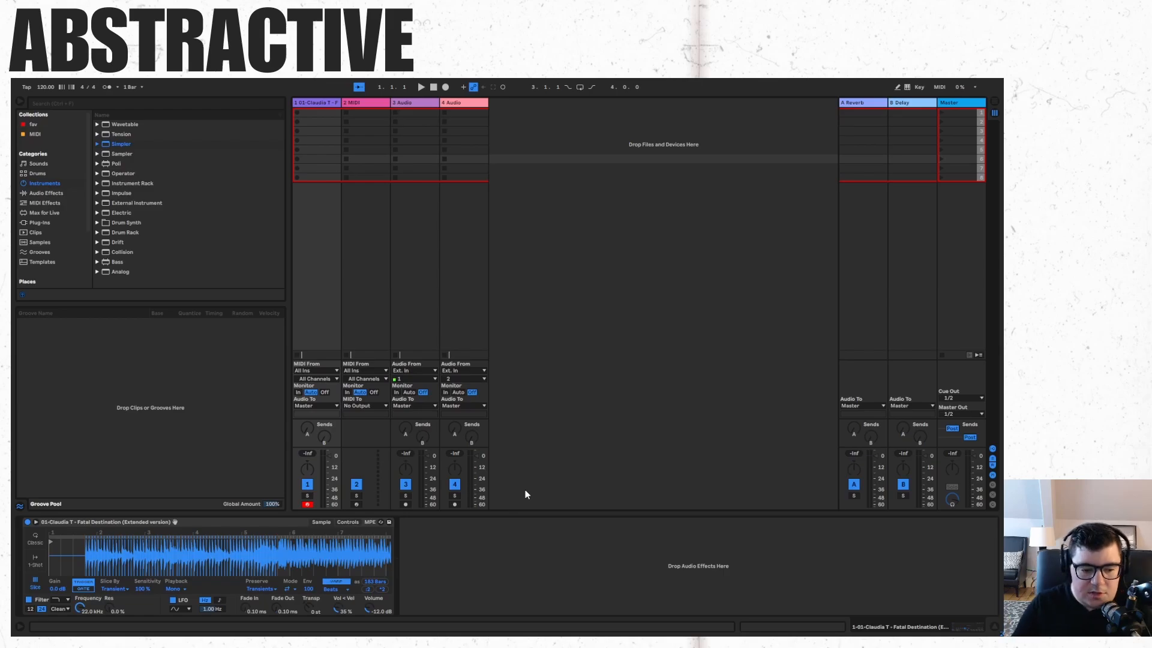
pyautogui.click(111, 589)
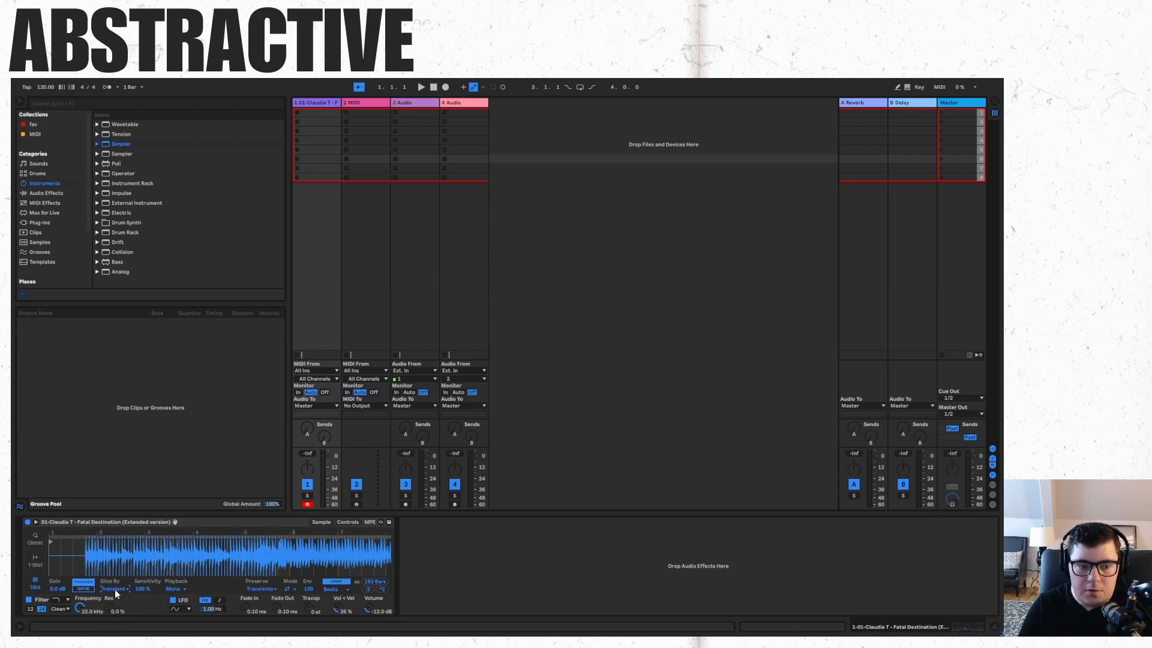
pyautogui.moveTo(140, 589); pyautogui.dragTo(140, 595)
pyautogui.click(114, 588)
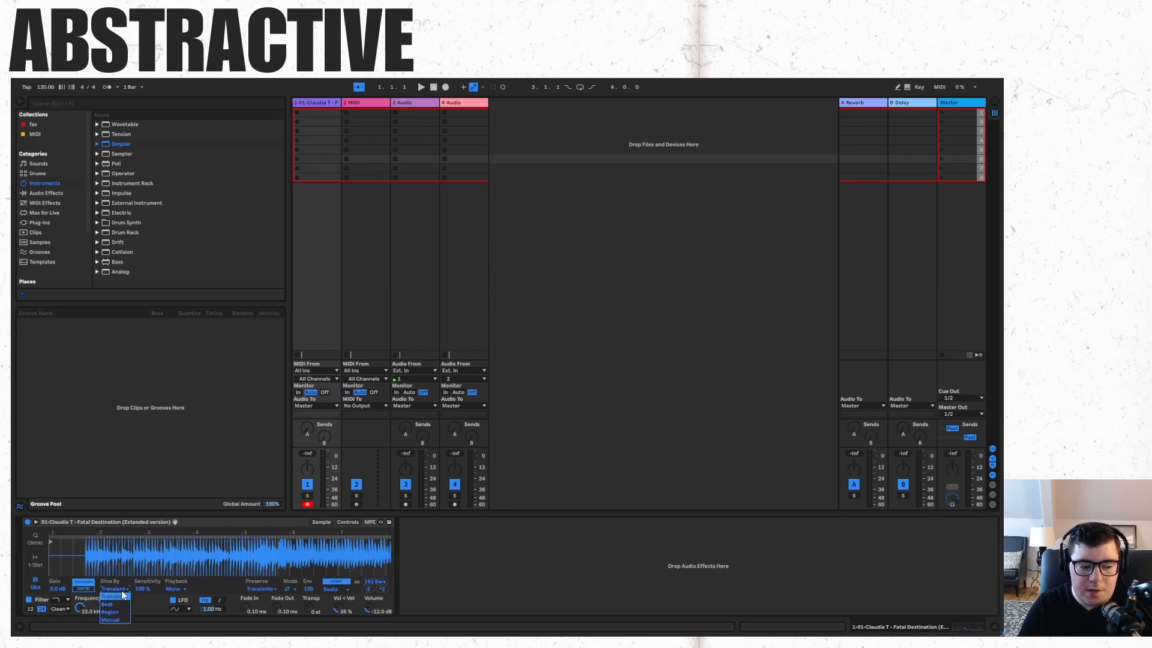
pyautogui.click(119, 604)
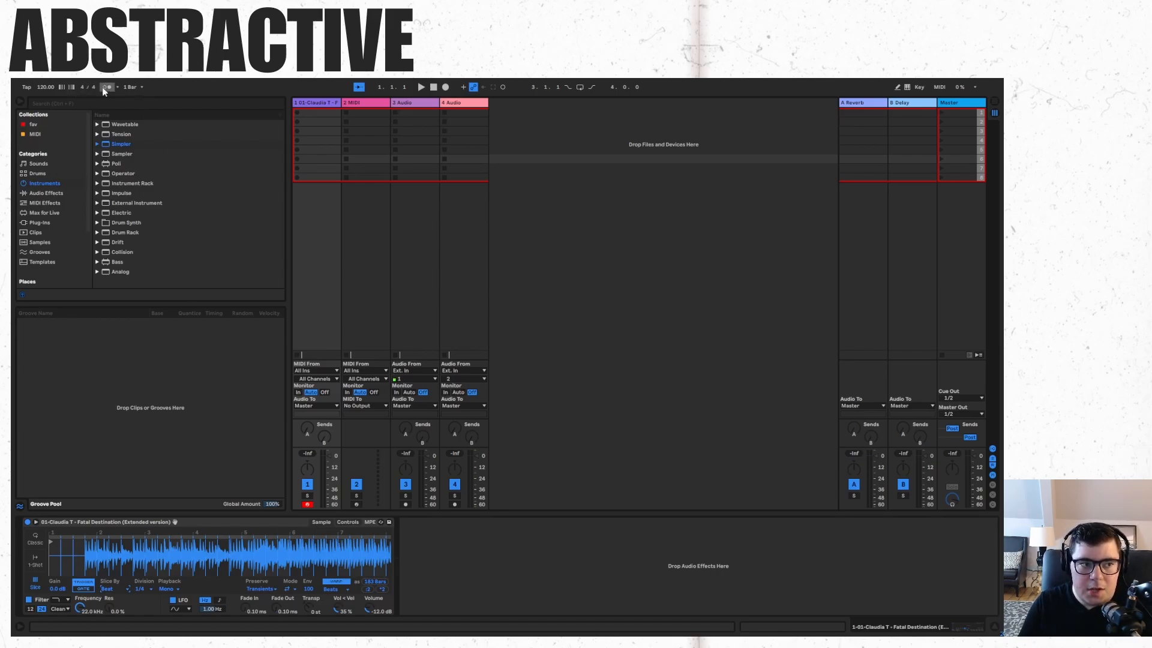
# Set the beat slicing division to 1/16.
pyautogui.click(141, 589)
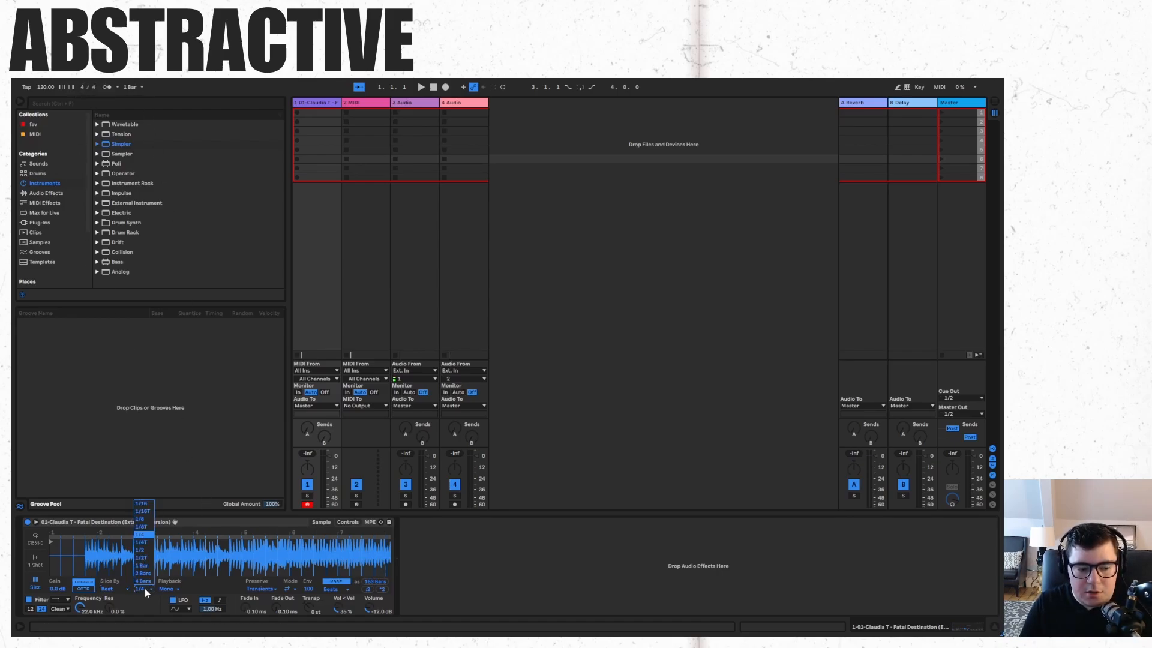
pyautogui.click(143, 534)
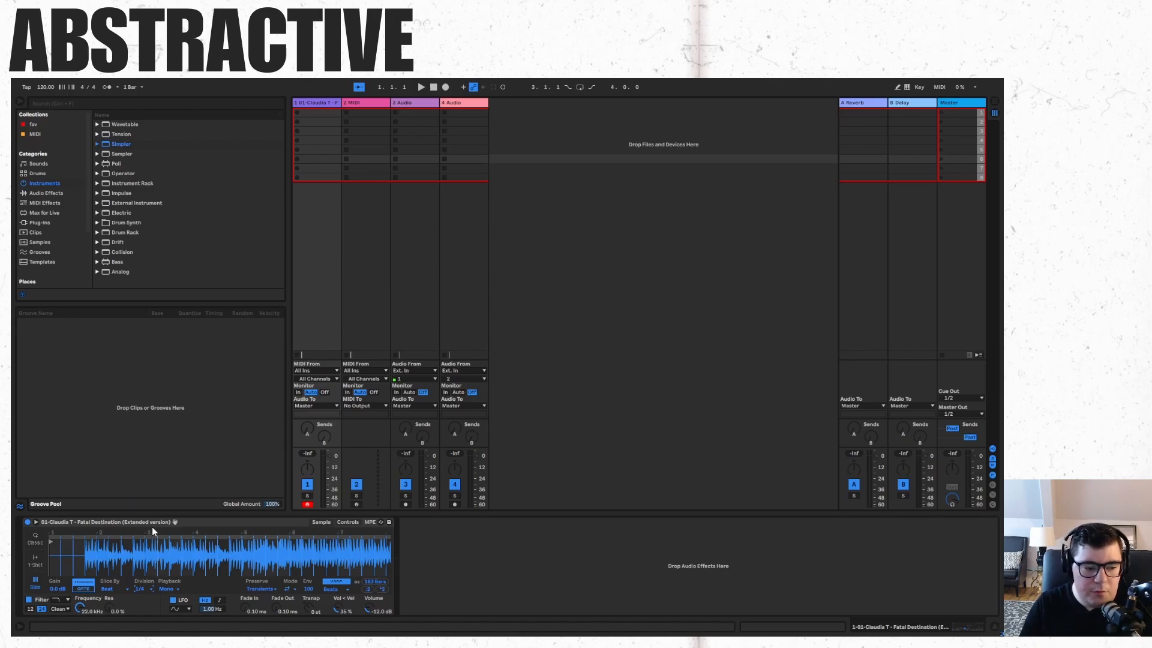
pyautogui.click(141, 589)
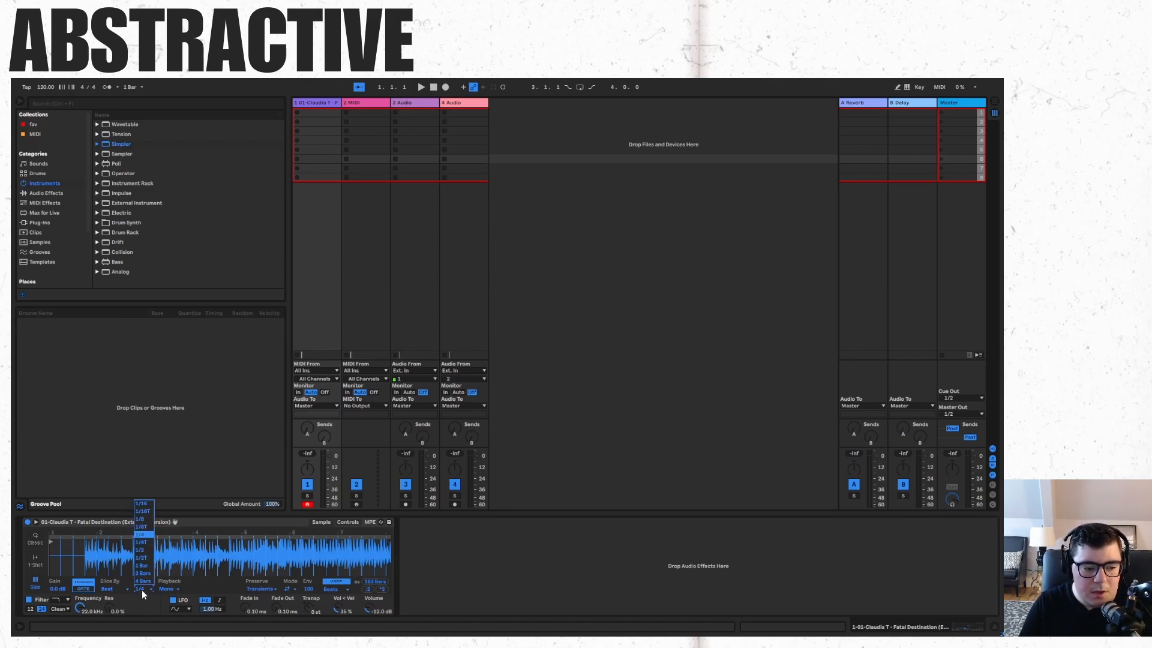
pyautogui.click(142, 504)
# Switch Slice By to Region and adjust the number of regions.
pyautogui.click(107, 589)
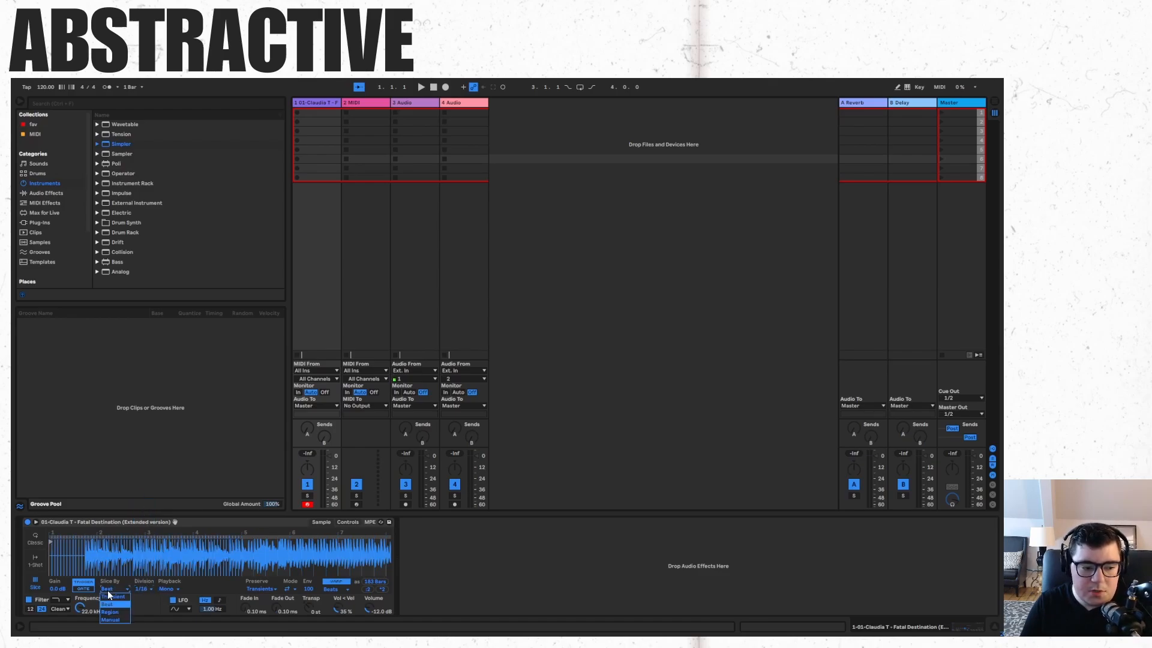
pyautogui.click(114, 612)
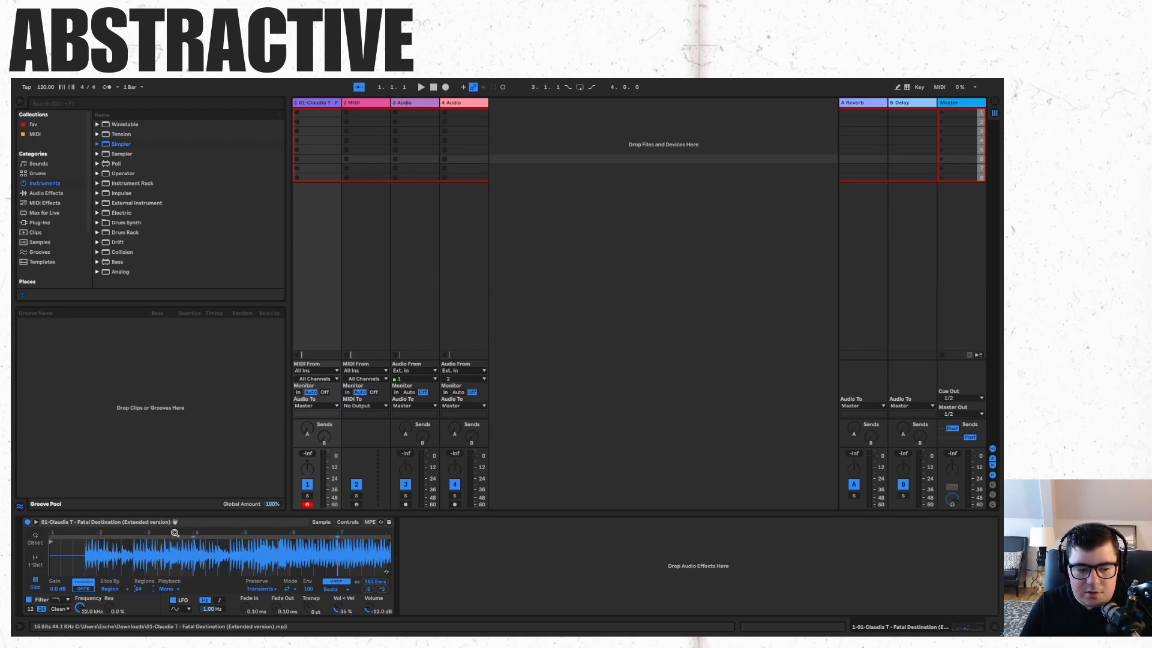
pyautogui.moveTo(174, 533); pyautogui.dragTo(174, 480)
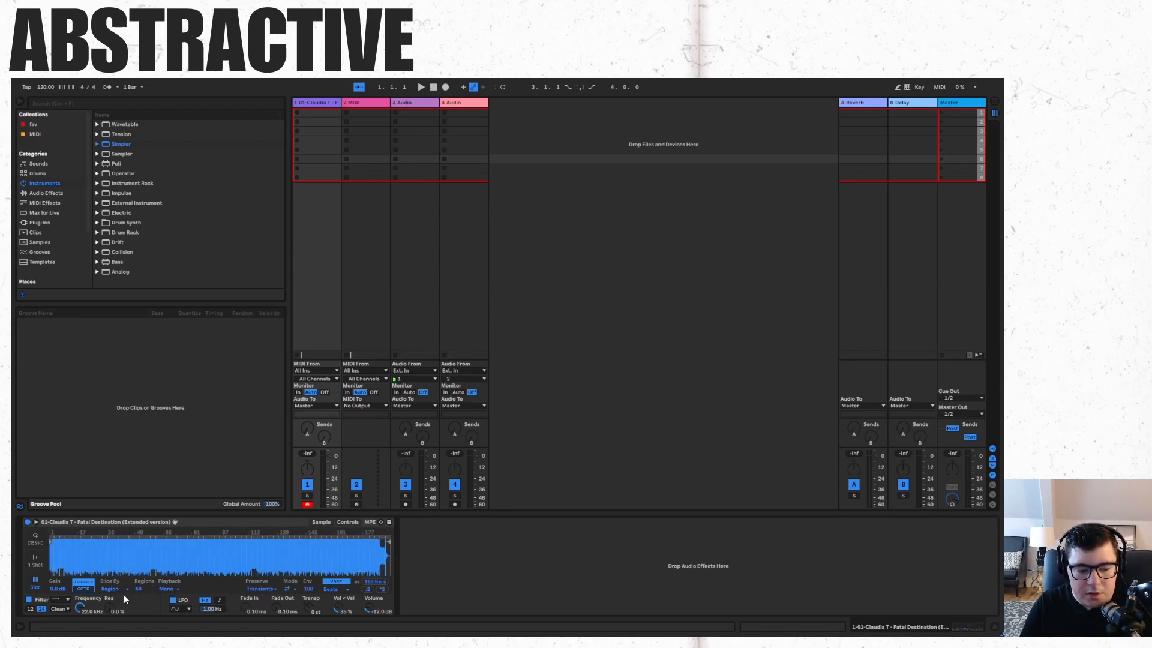
pyautogui.moveTo(138, 591); pyautogui.dragTo(137, 574)
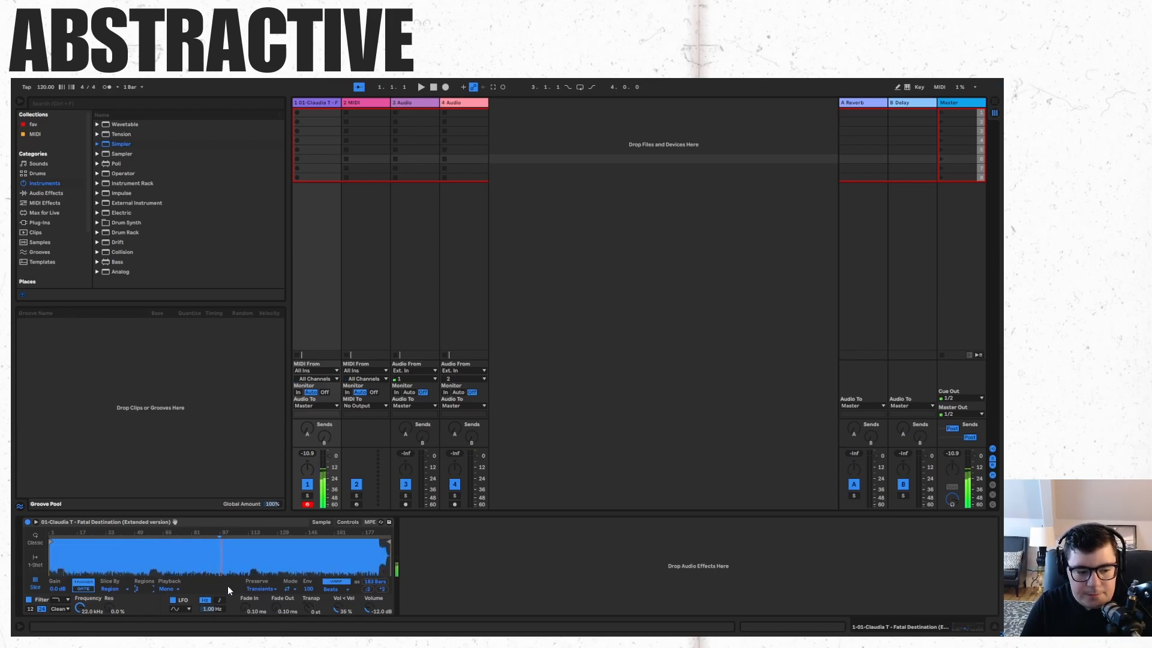
# Switch the Slice By mode to Manual.
pyautogui.click(112, 589)
pyautogui.click(111, 619)
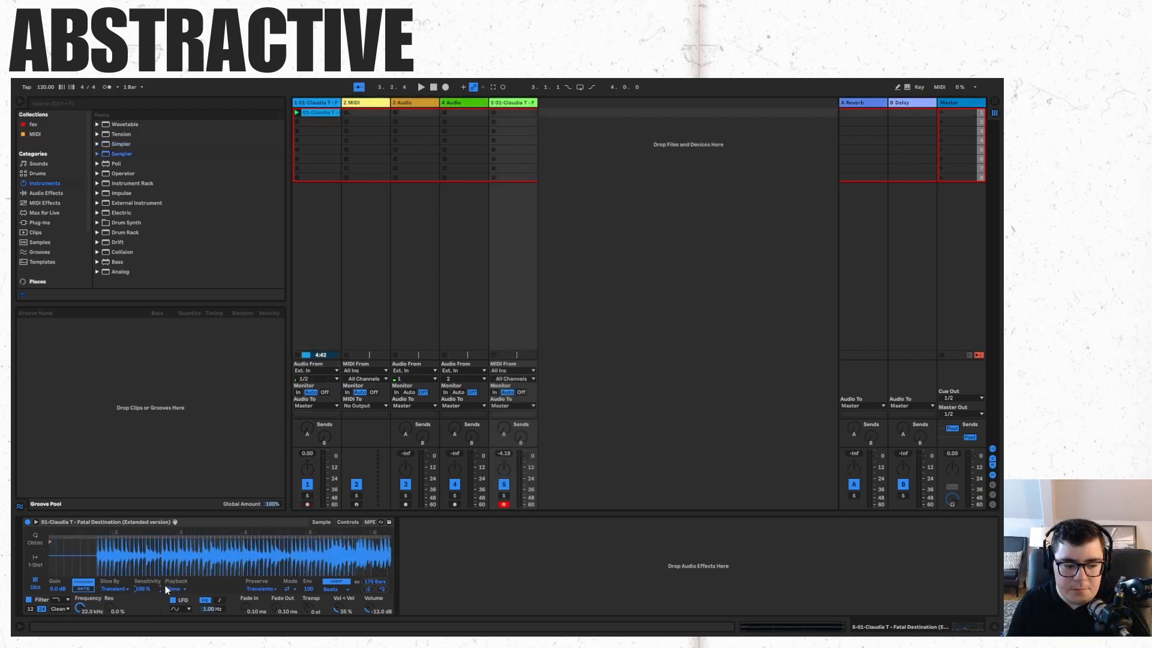
# Lower the transient slicing Sensitivity and return it to 100%.
pyautogui.click(113, 589)
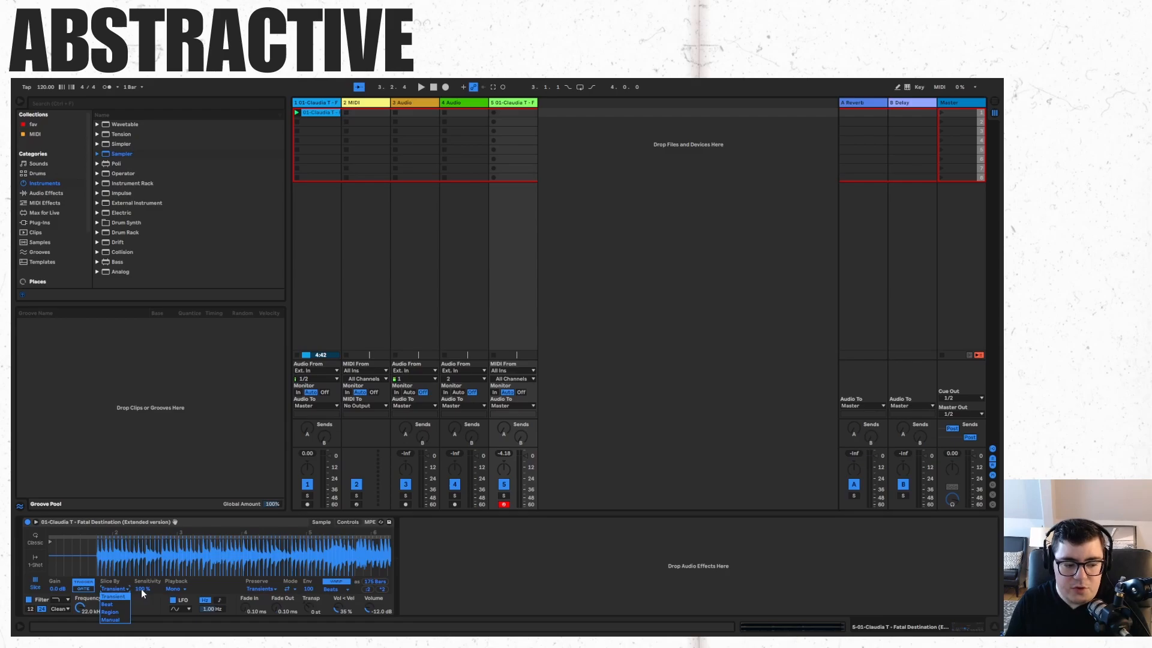
pyautogui.click(142, 589)
pyautogui.moveTo(142, 588); pyautogui.dragTo(142, 614)
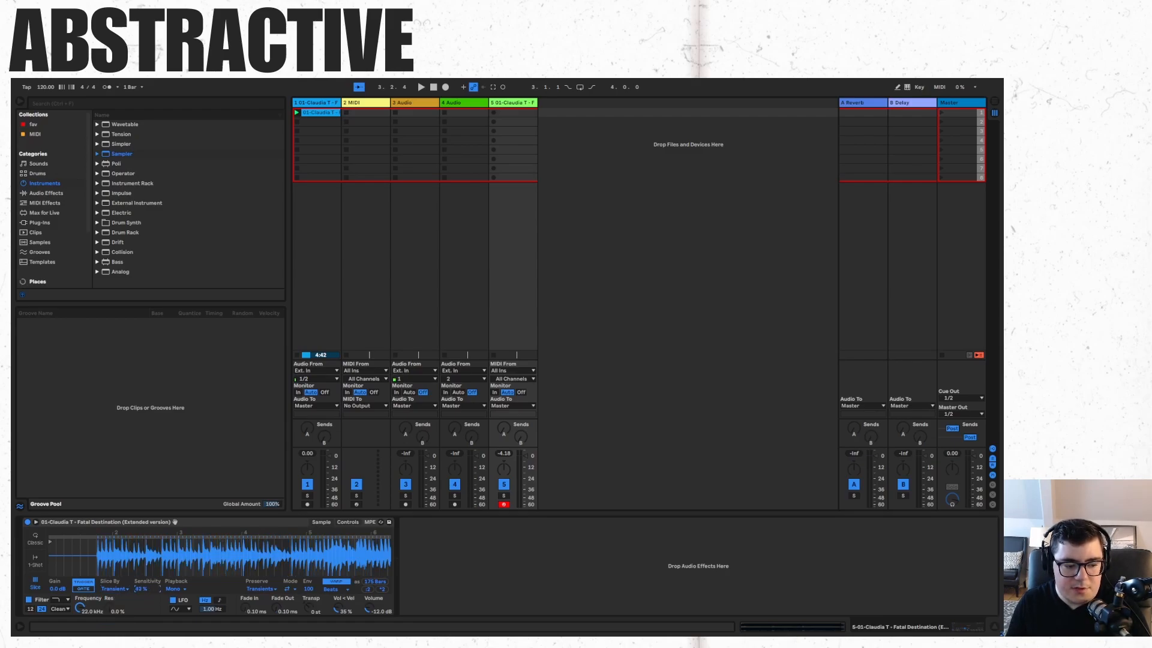
pyautogui.moveTo(142, 614); pyautogui.dragTo(142, 588)
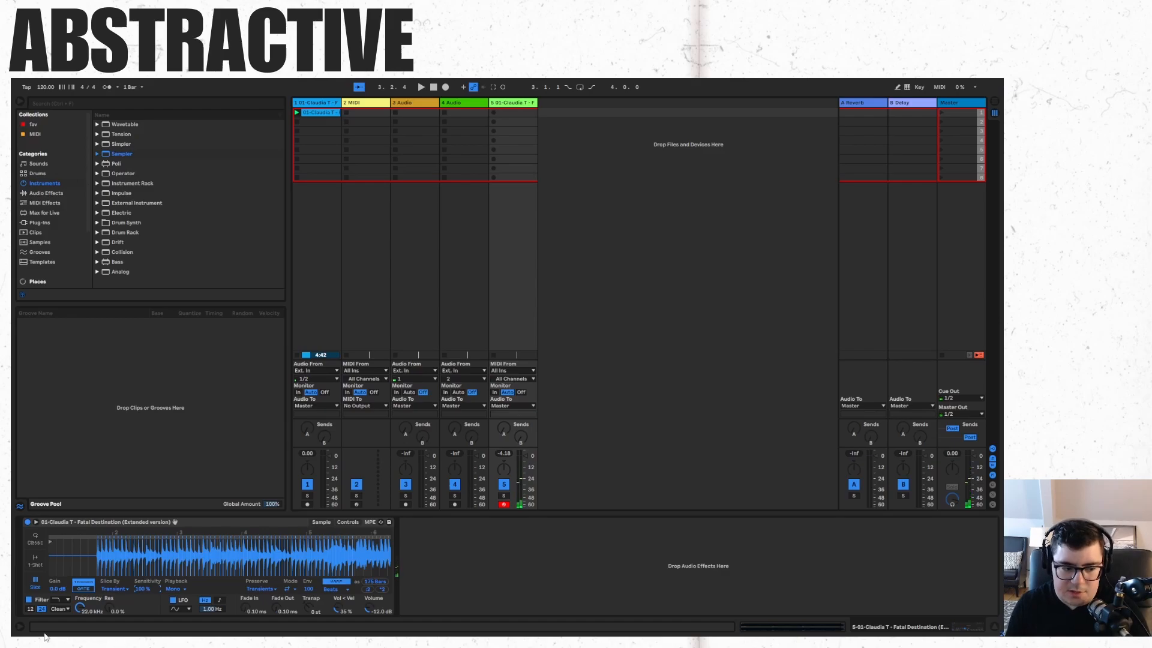
# Switch the Slice By mode to Beat and afterwards to Region.
pyautogui.click(114, 590)
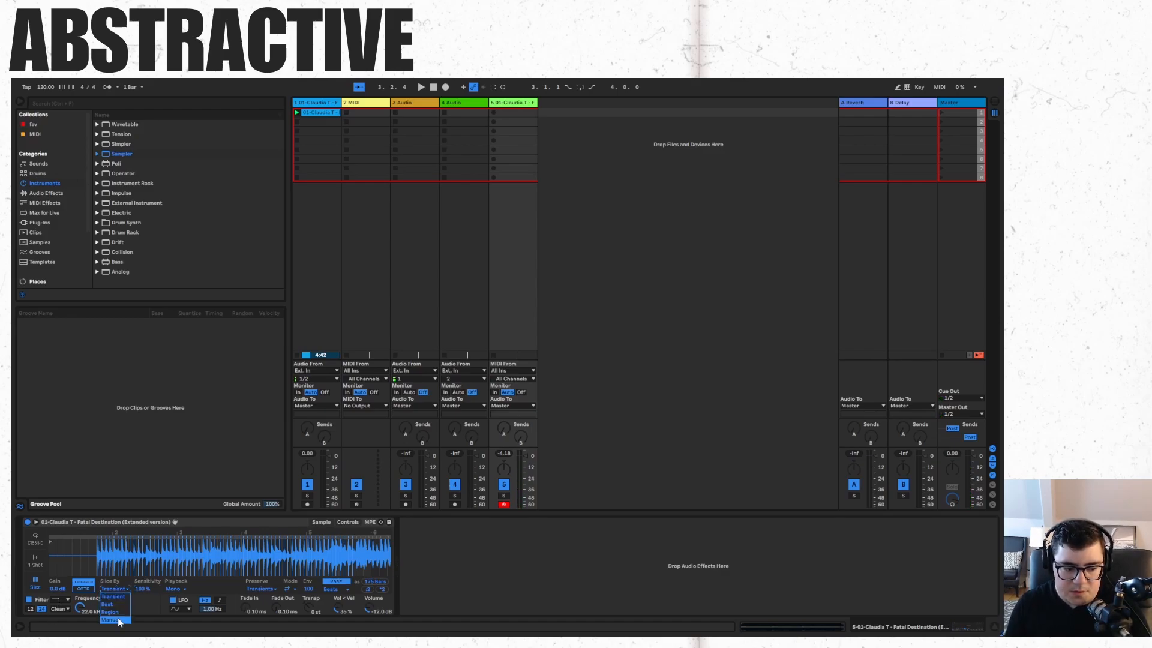
pyautogui.click(122, 604)
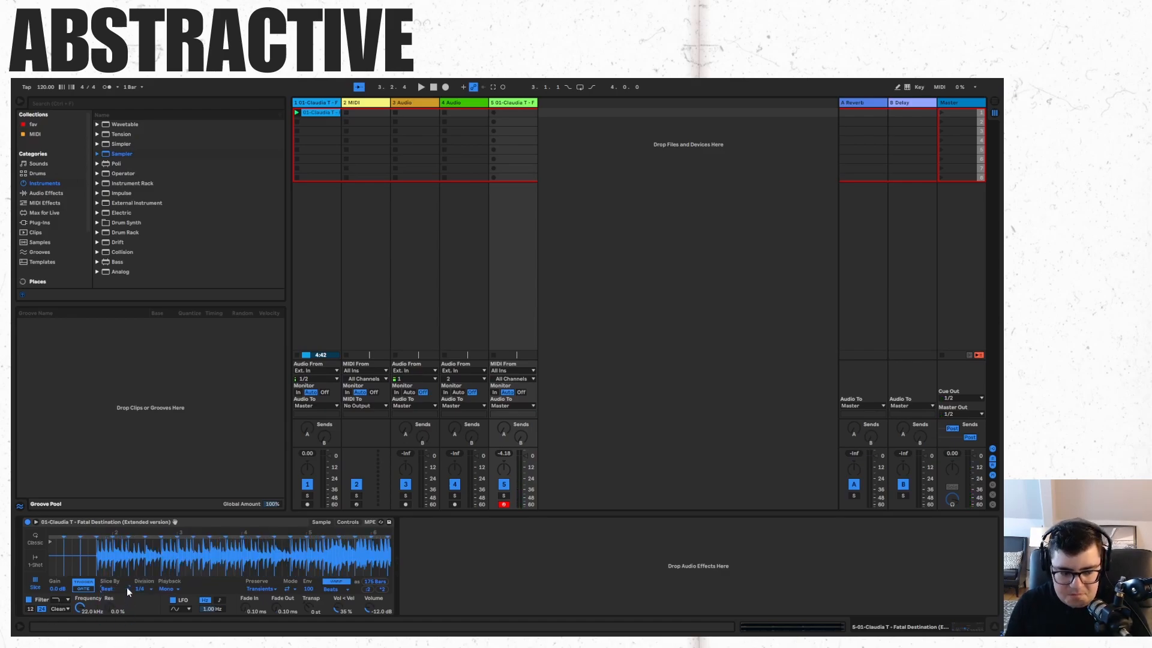
pyautogui.click(127, 588)
pyautogui.click(125, 614)
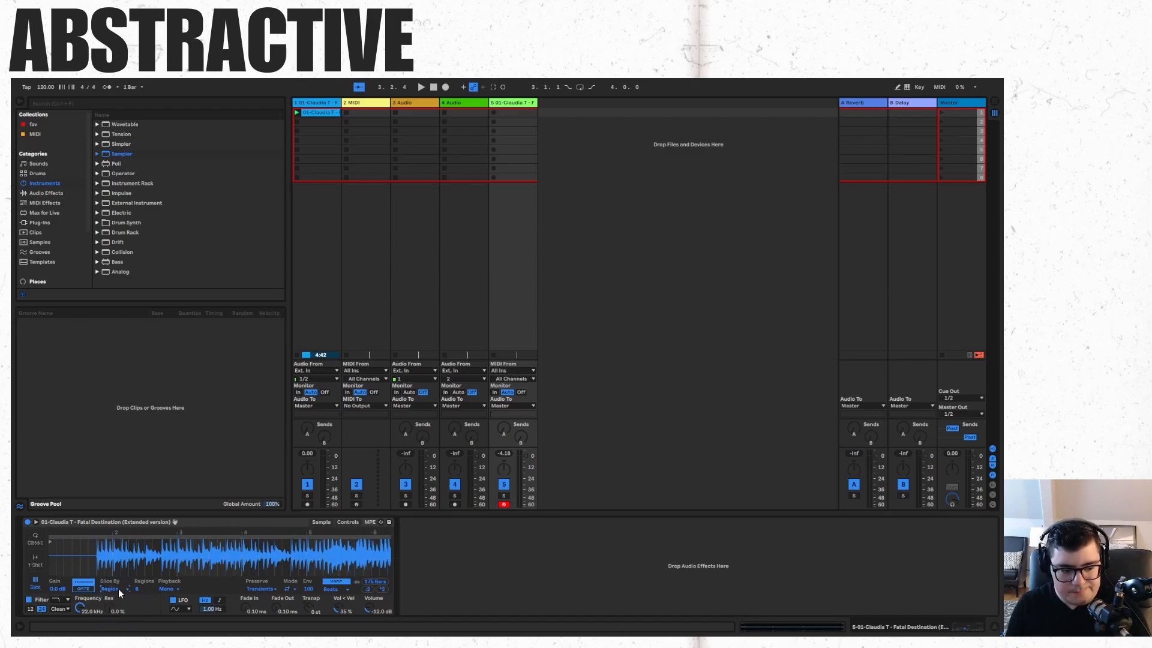
# Switch the Slice By mode to Manual.
pyautogui.click(118, 589)
pyautogui.click(122, 620)
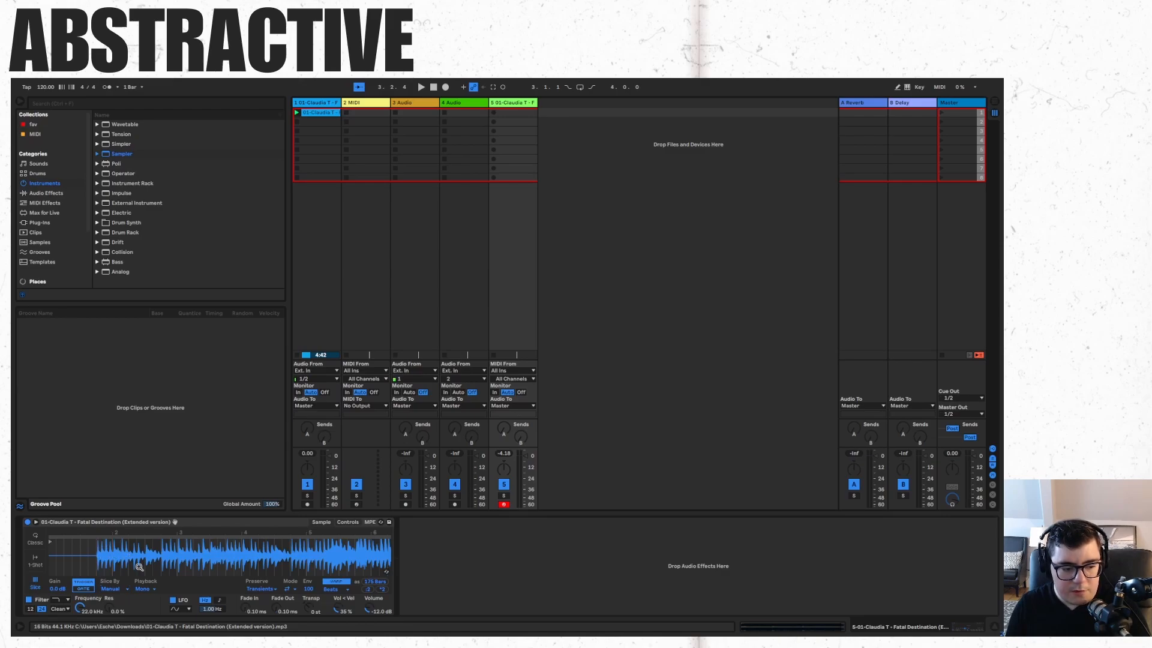
pyautogui.click(154, 593)
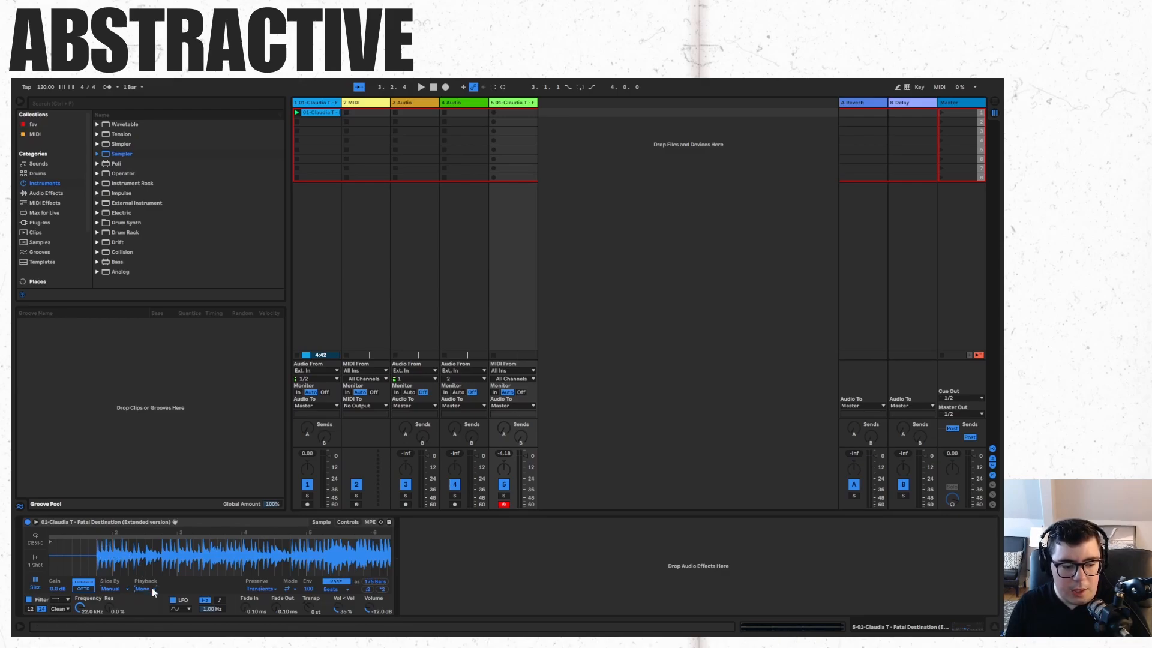
# Switch Slice By to Region and back to Beat slicing.
pyautogui.click(110, 590)
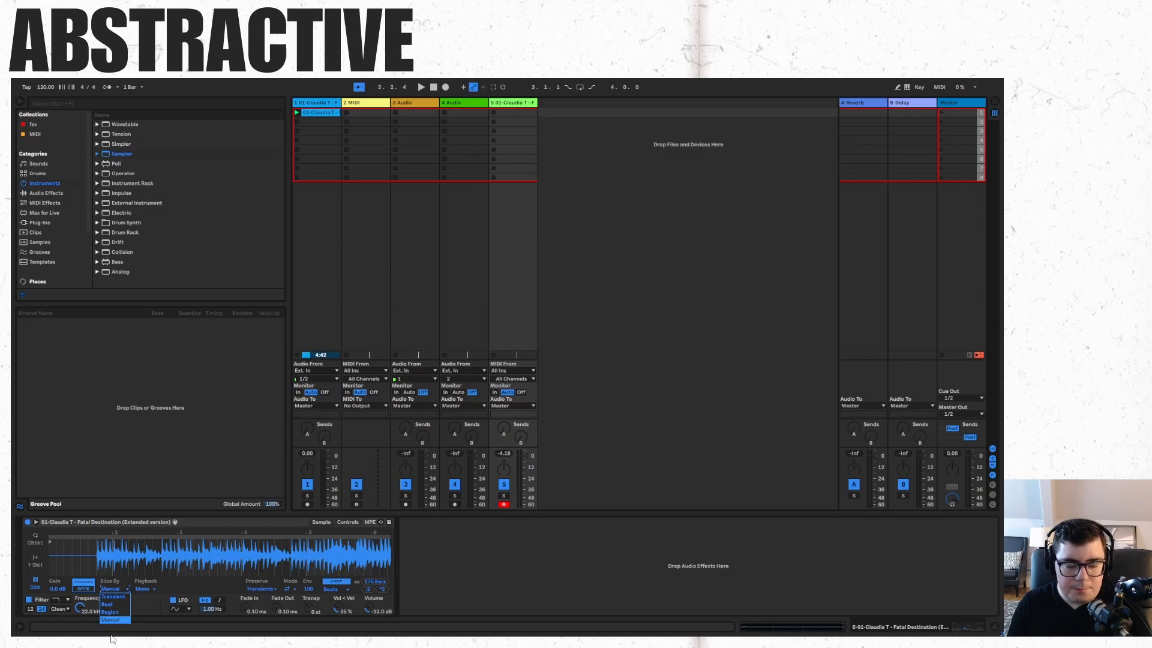
pyautogui.click(110, 612)
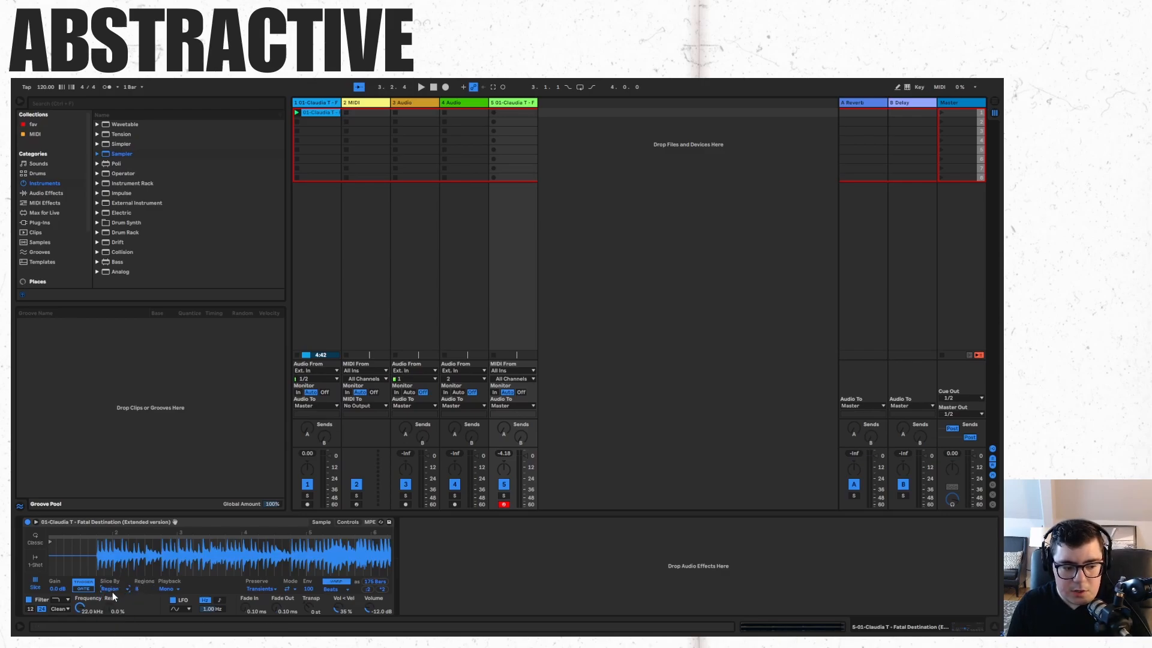
pyautogui.click(118, 603)
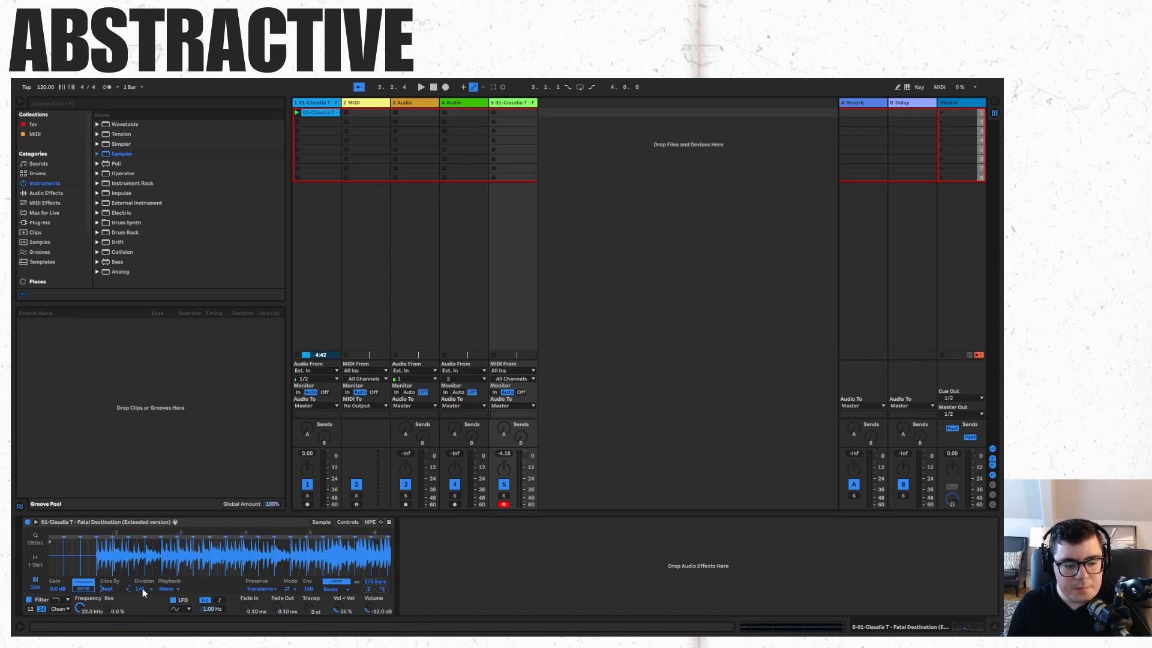
# Set the Beat slicing division to 1/16.
pyautogui.click(142, 589)
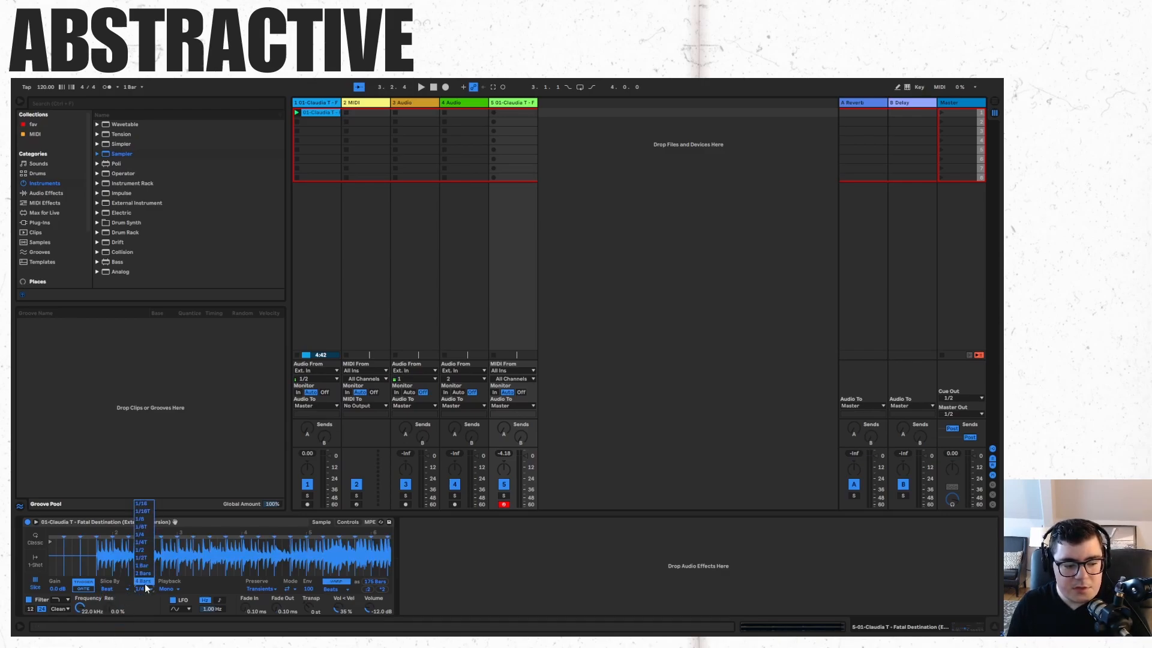
pyautogui.click(142, 504)
pyautogui.moveTo(117, 532)
pyautogui.mouseDown()
pyautogui.moveTo(119, 576)
pyautogui.moveTo(132, 528)
pyautogui.mouseUp()
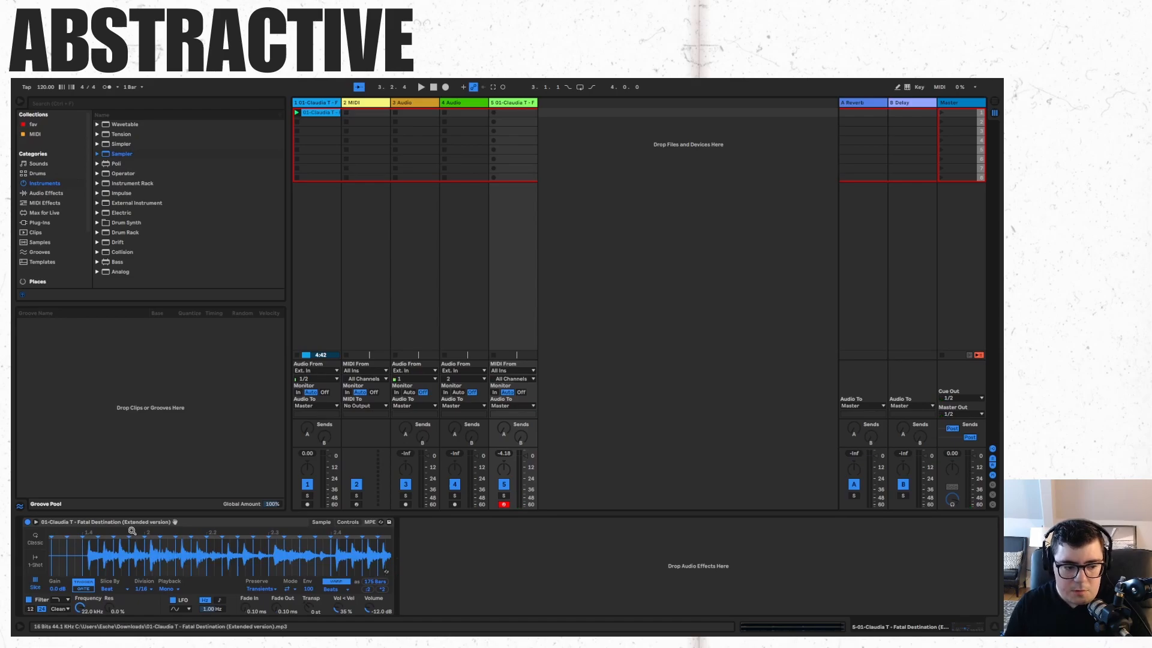
pyautogui.moveTo(132, 533); pyautogui.dragTo(210, 561)
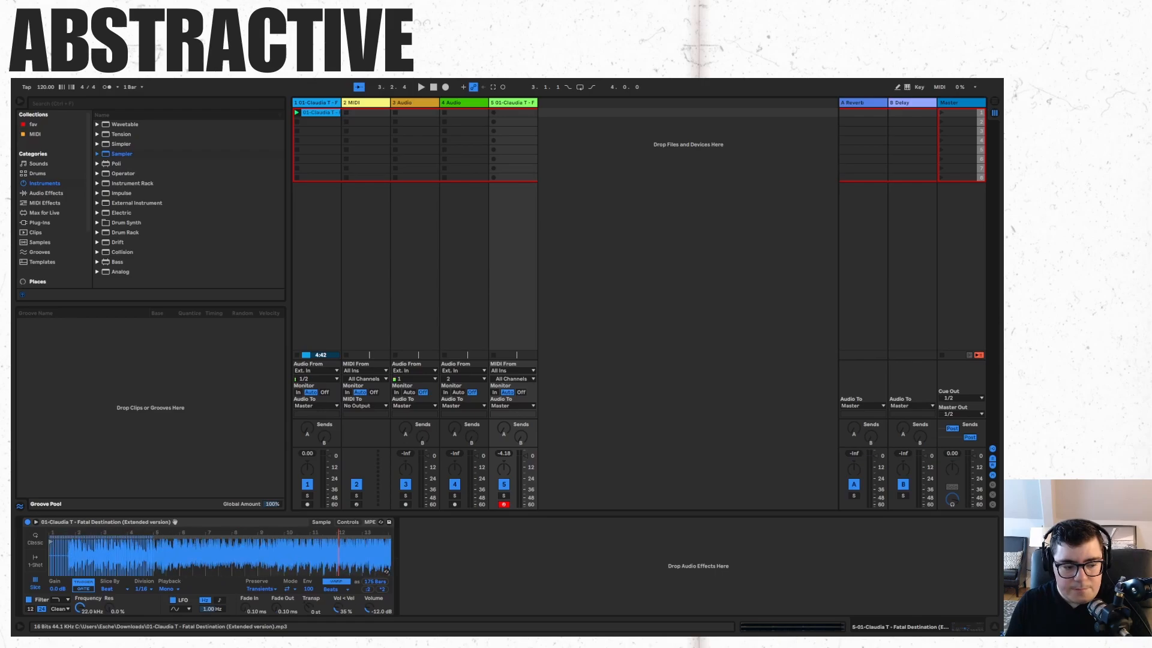
pyautogui.click(149, 588)
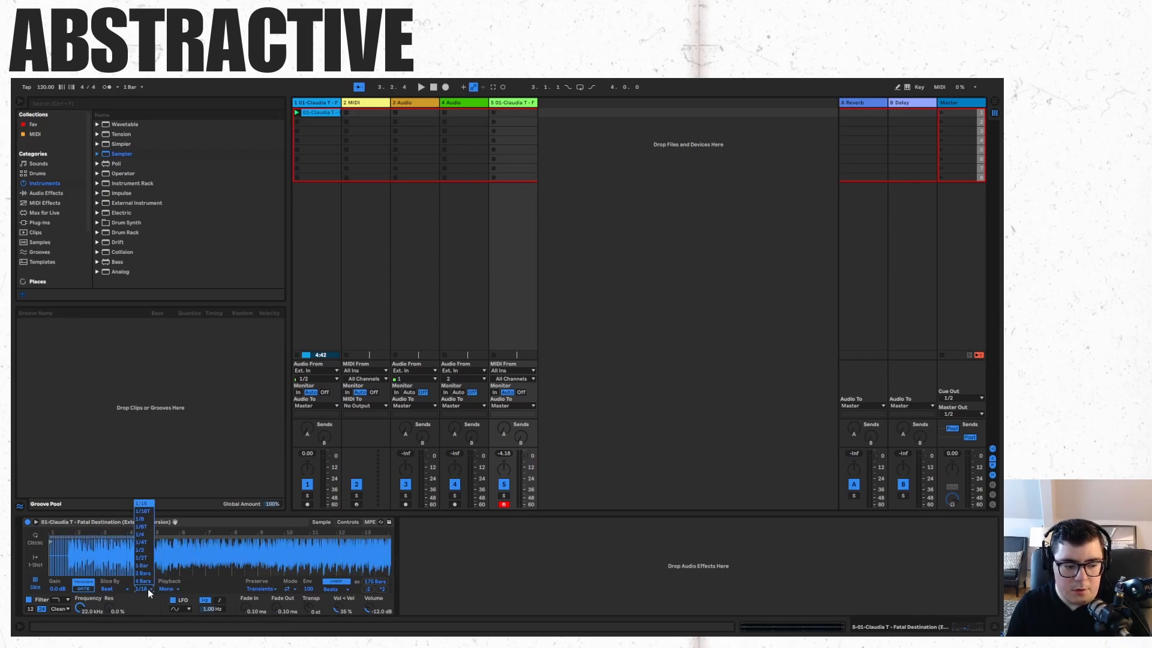
pyautogui.click(148, 589)
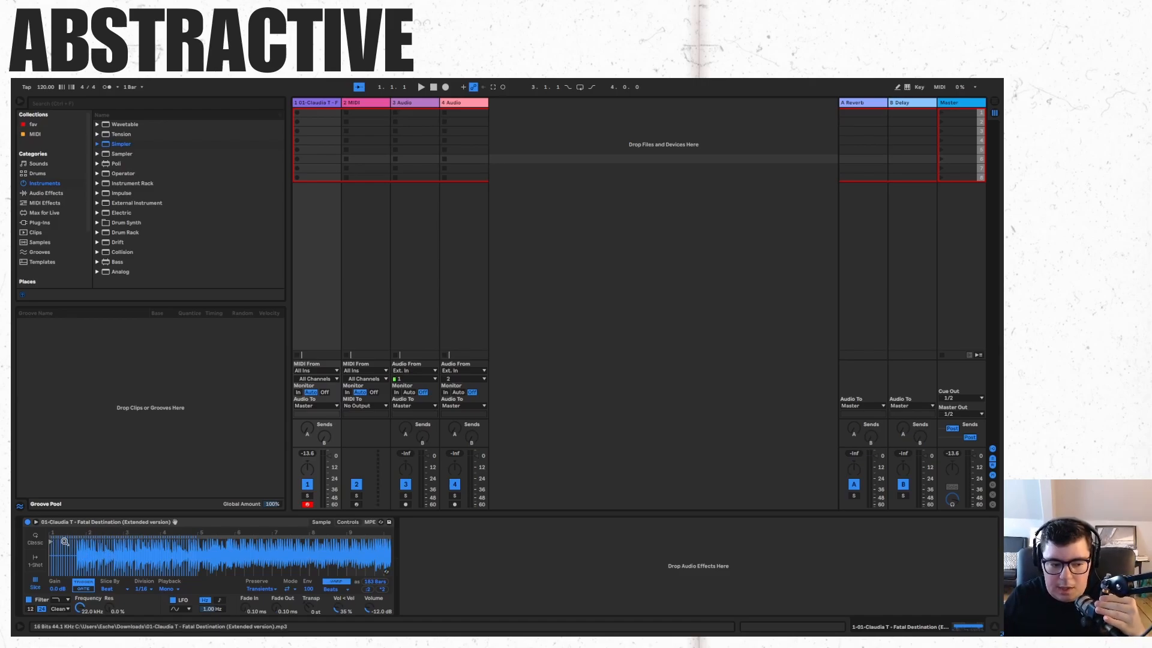
# Create an empty MIDI clip on the Simpler track and enlarge the piano roll editor.
pyautogui.moveTo(71, 538); pyautogui.dragTo(100, 565)
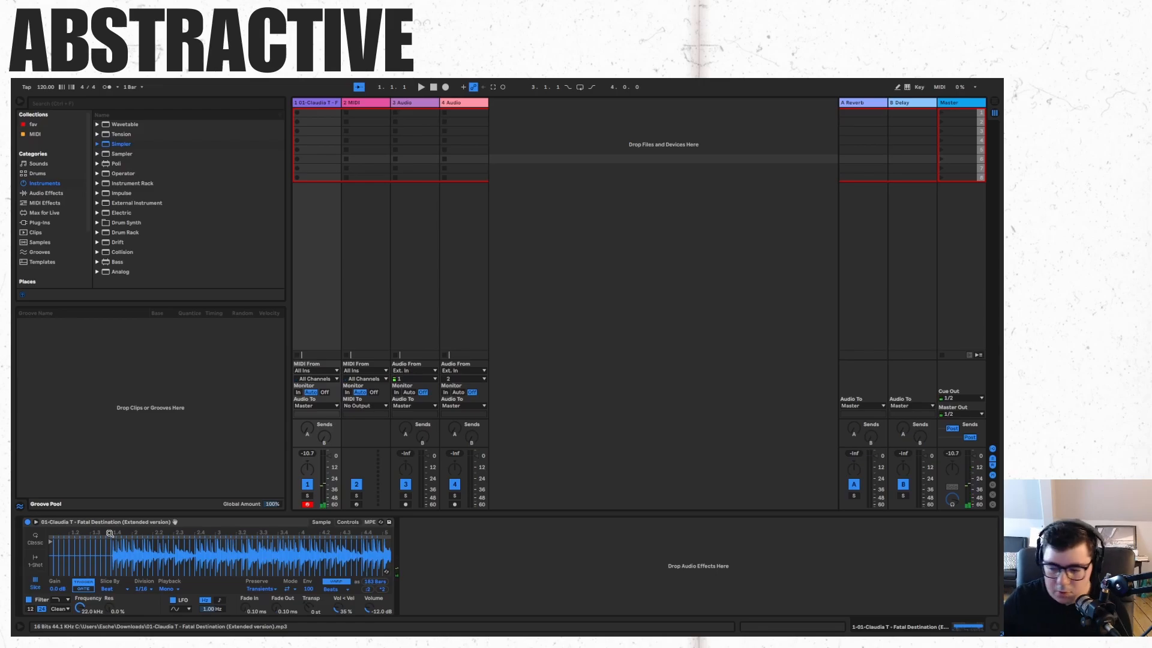
pyautogui.doubleClick(336, 113)
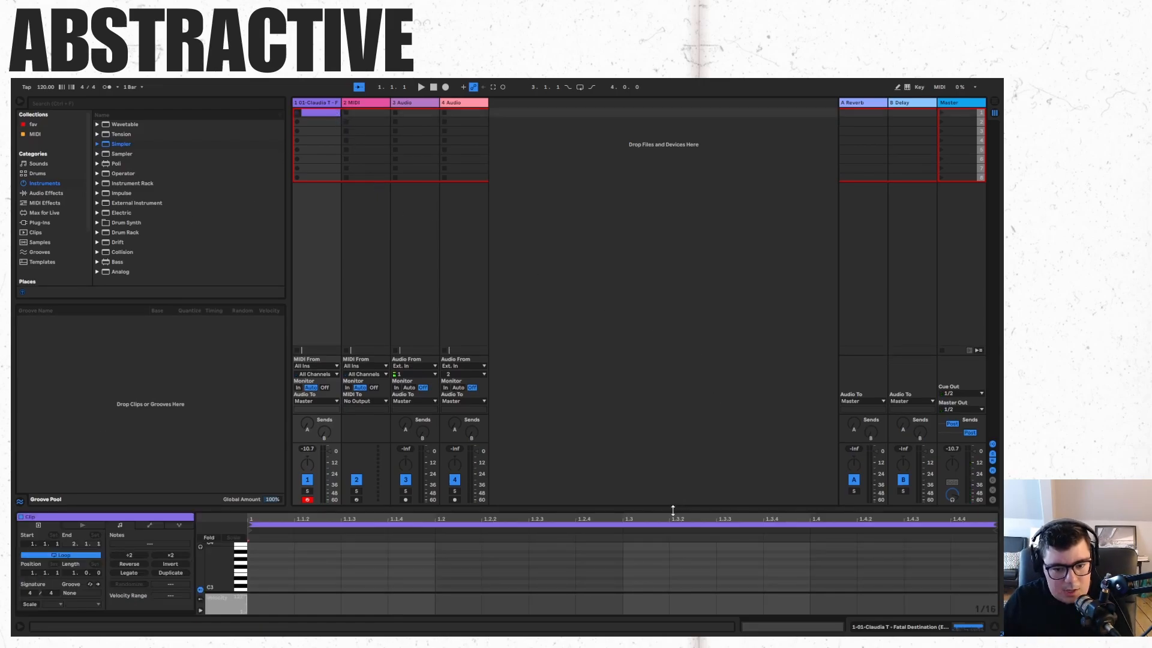
pyautogui.moveTo(672, 510); pyautogui.dragTo(722, 117)
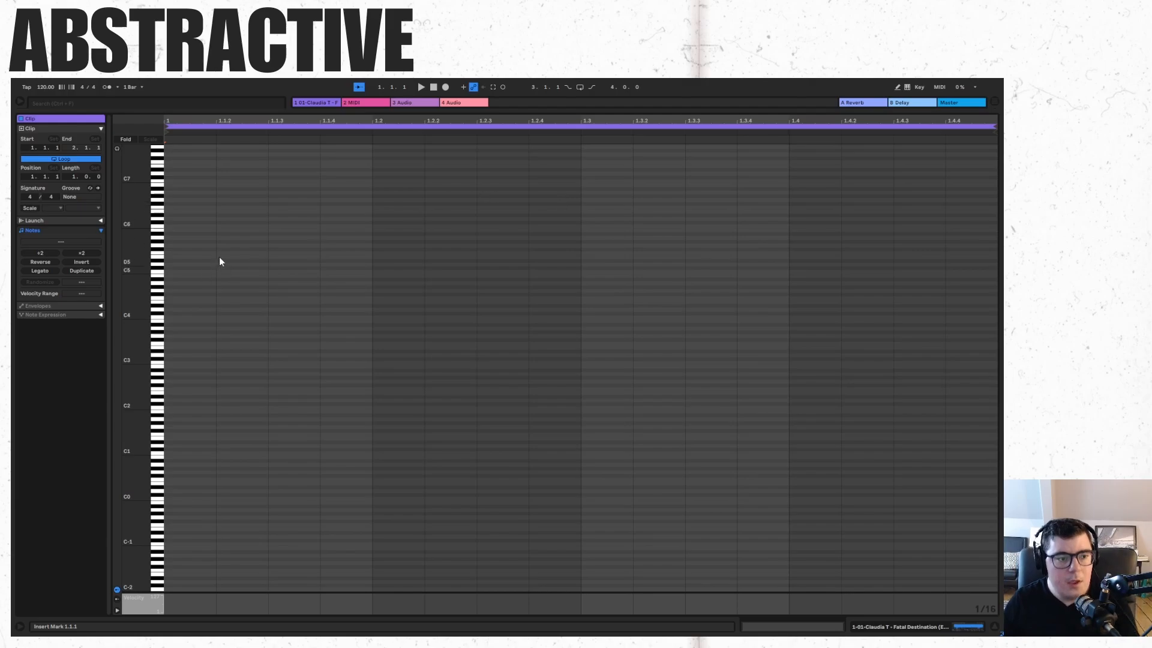
# Add a sixteenth note on E5 at the start of the clip and play it back.
pyautogui.doubleClick(202, 261)
pyautogui.moveTo(201, 260); pyautogui.dragTo(203, 256)
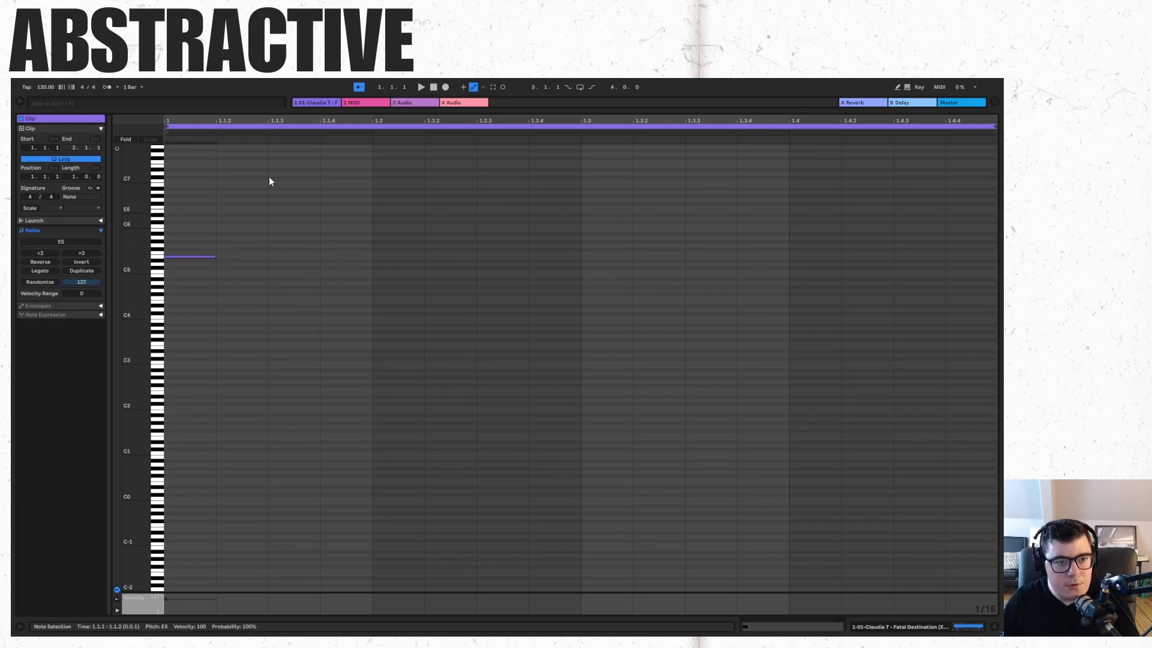
pyautogui.press('space')
# Draw three more slice-triggering notes at beats 2, 3.3 and 4.3 of the bar.
pyautogui.press('space')
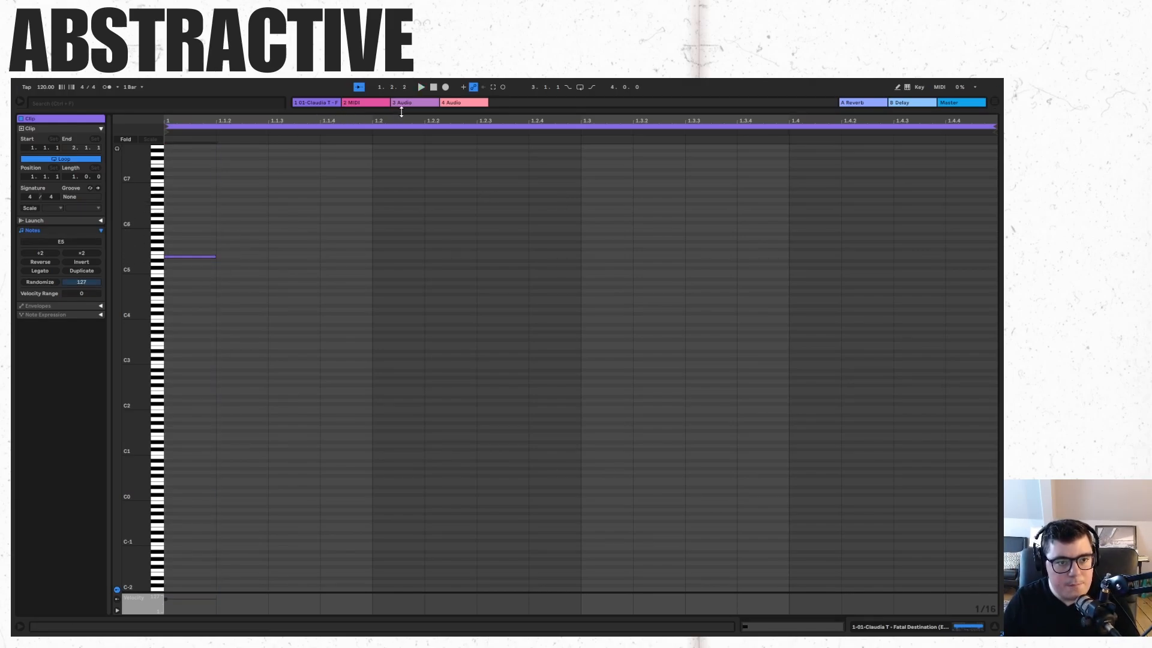
pyautogui.moveTo(401, 112); pyautogui.dragTo(406, 169)
pyautogui.press('space')
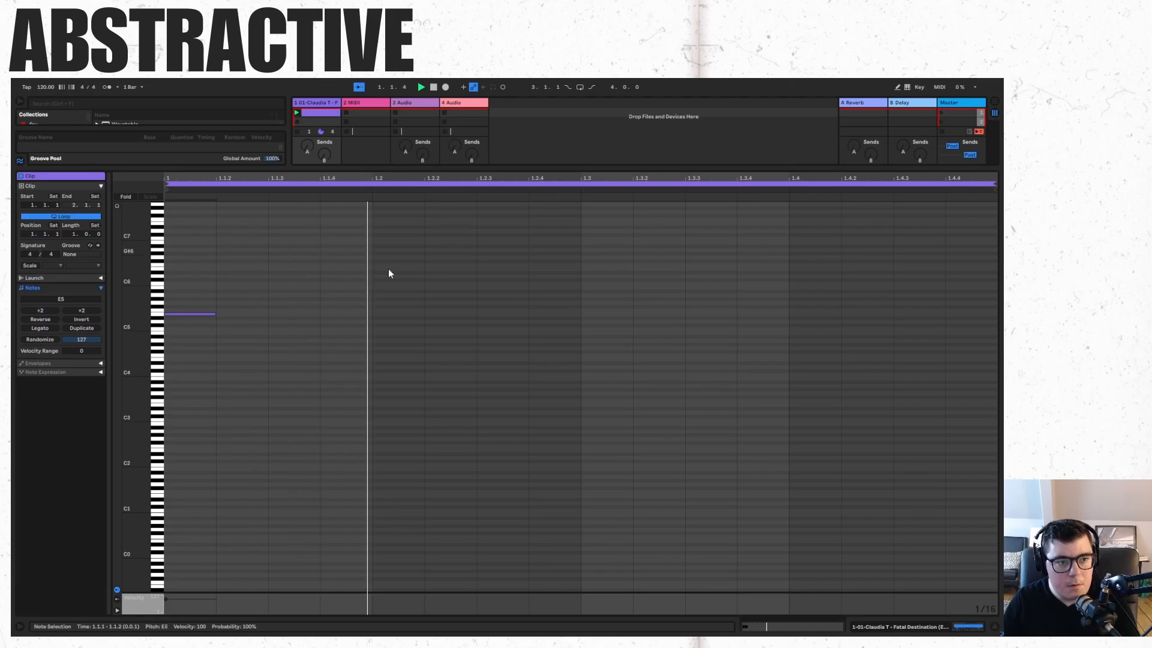
pyautogui.doubleClick(418, 284)
pyautogui.doubleClick(708, 314)
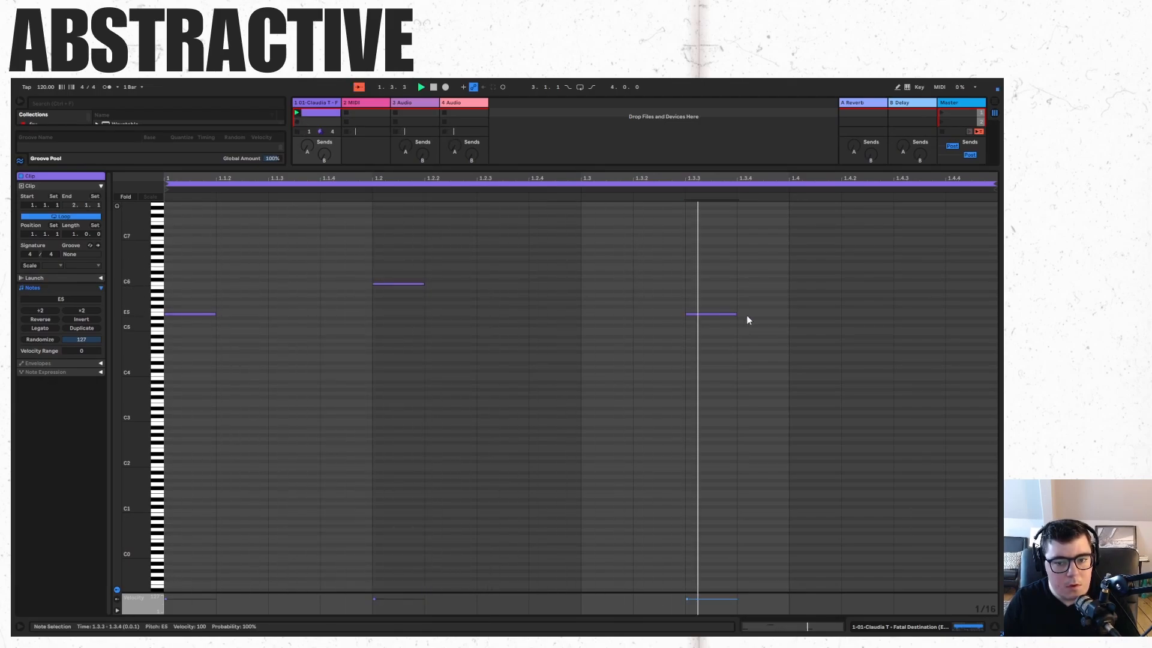
pyautogui.doubleClick(895, 311)
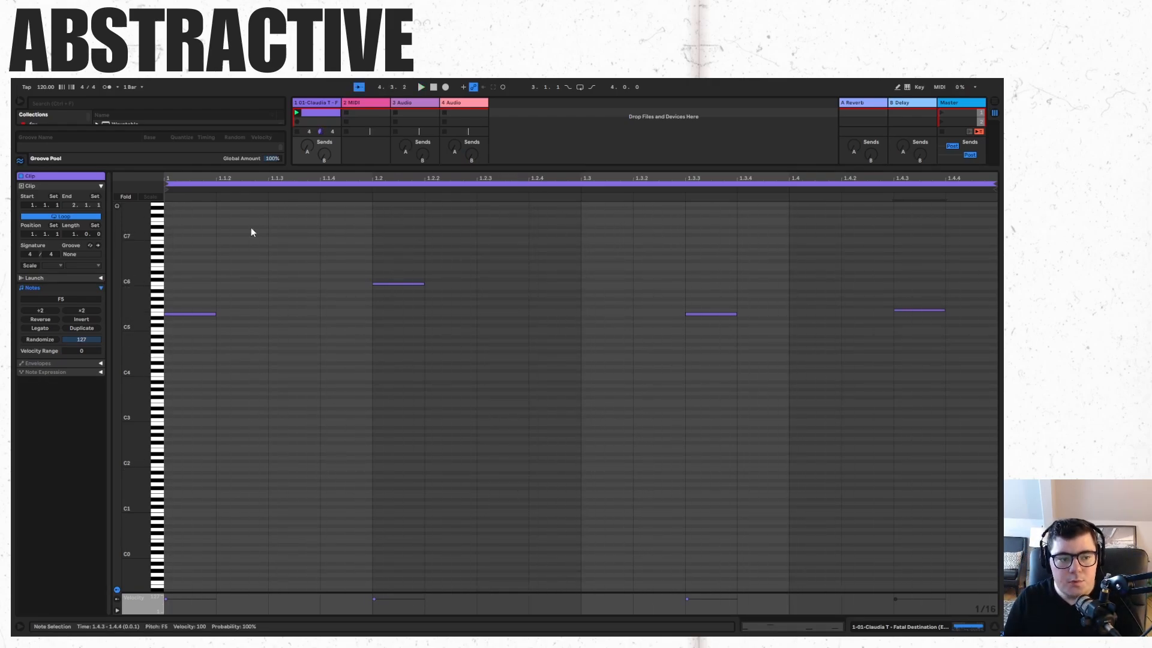
# Add notes at 1.1.2, 1.1.3 on B5 and 1.1.4 on A5, and play the pattern.
pyautogui.moveTo(203, 254); pyautogui.dragTo(951, 485)
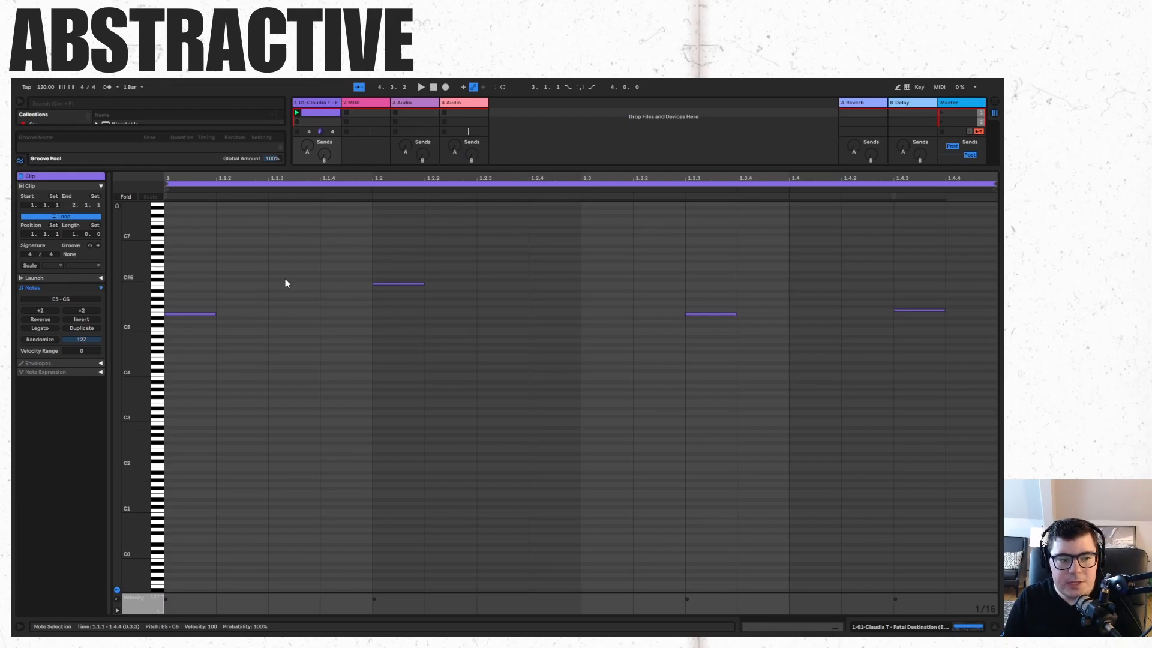
pyautogui.click(261, 296)
pyautogui.doubleClick(247, 302)
pyautogui.doubleClick(300, 287)
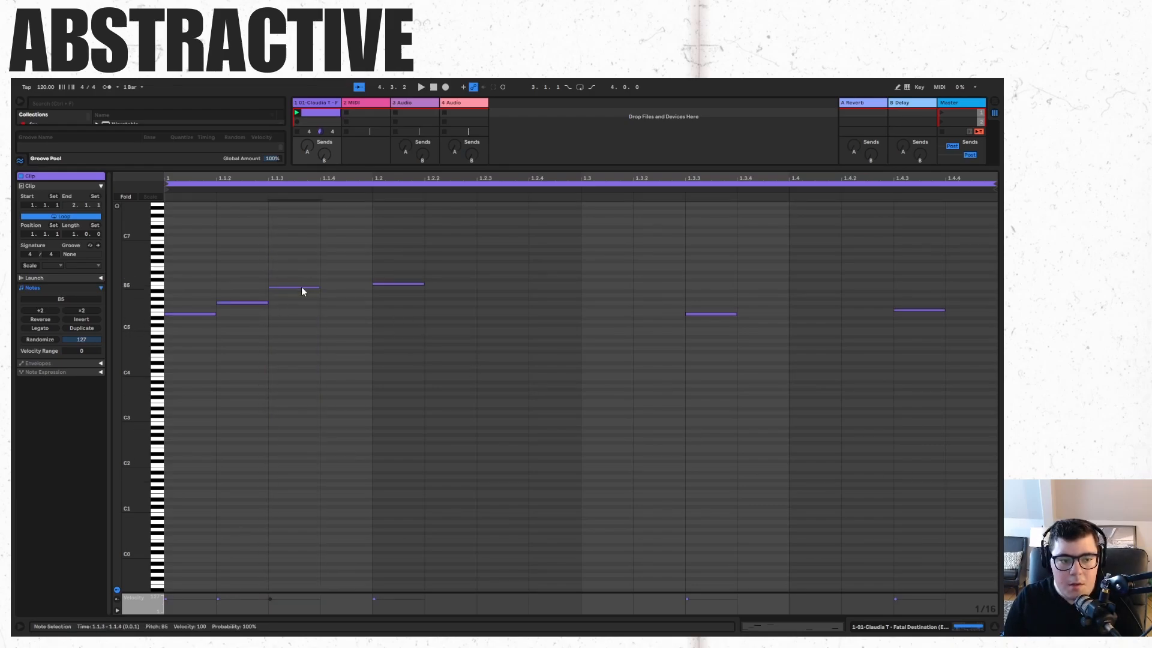
pyautogui.doubleClick(362, 295)
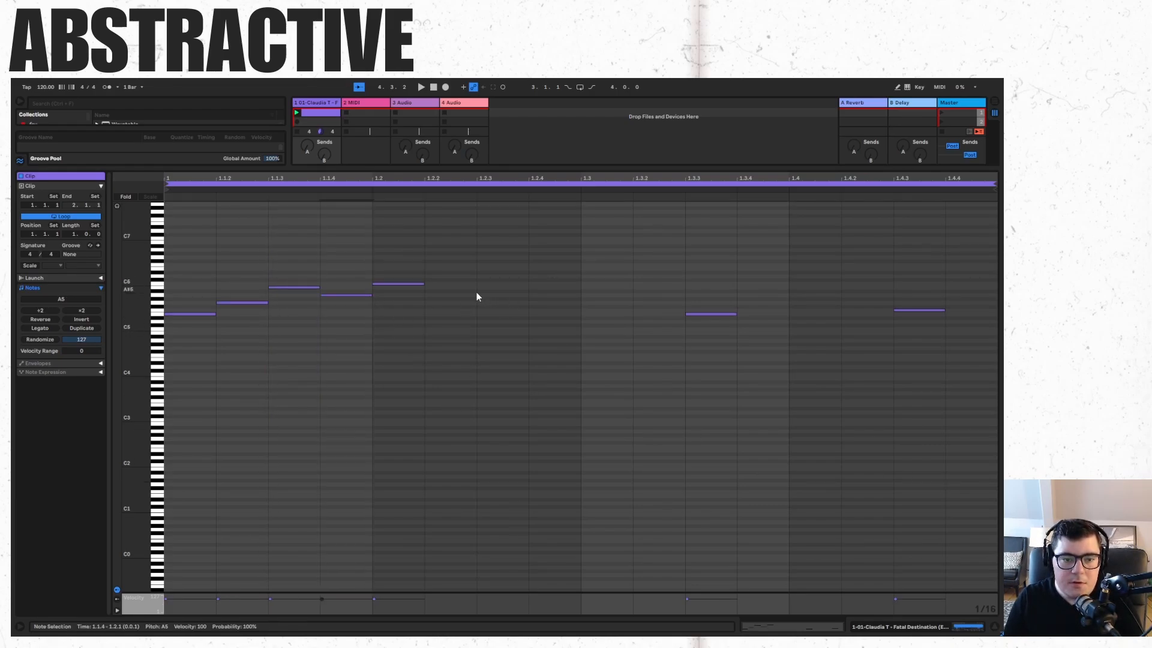
pyautogui.press('space')
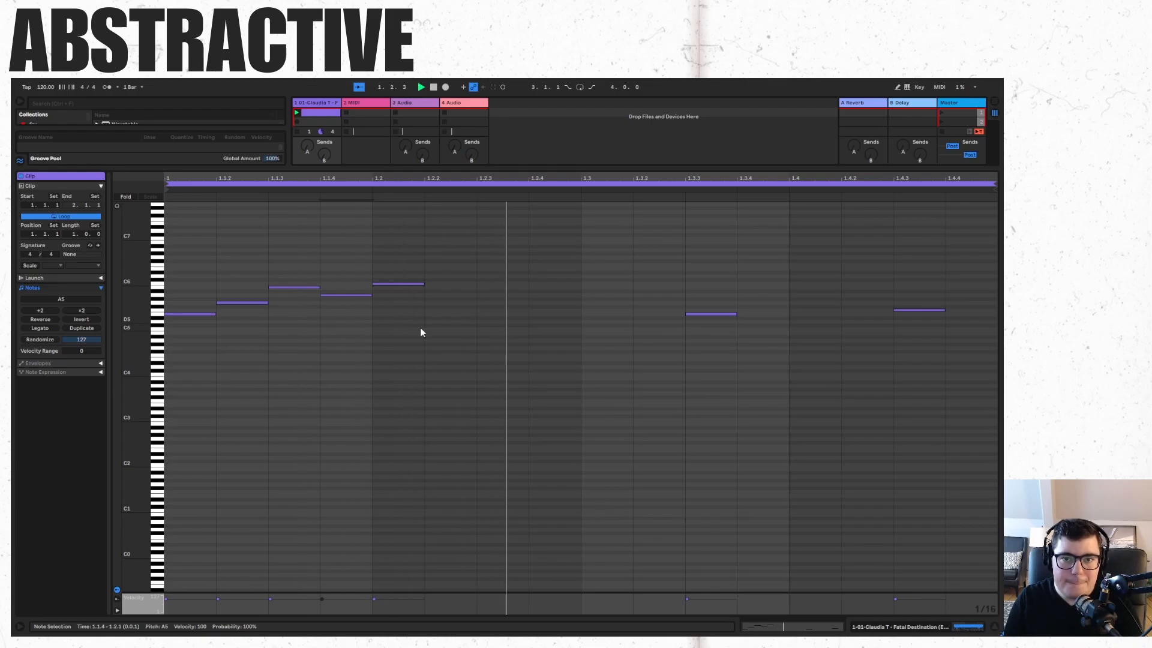
pyautogui.press('space')
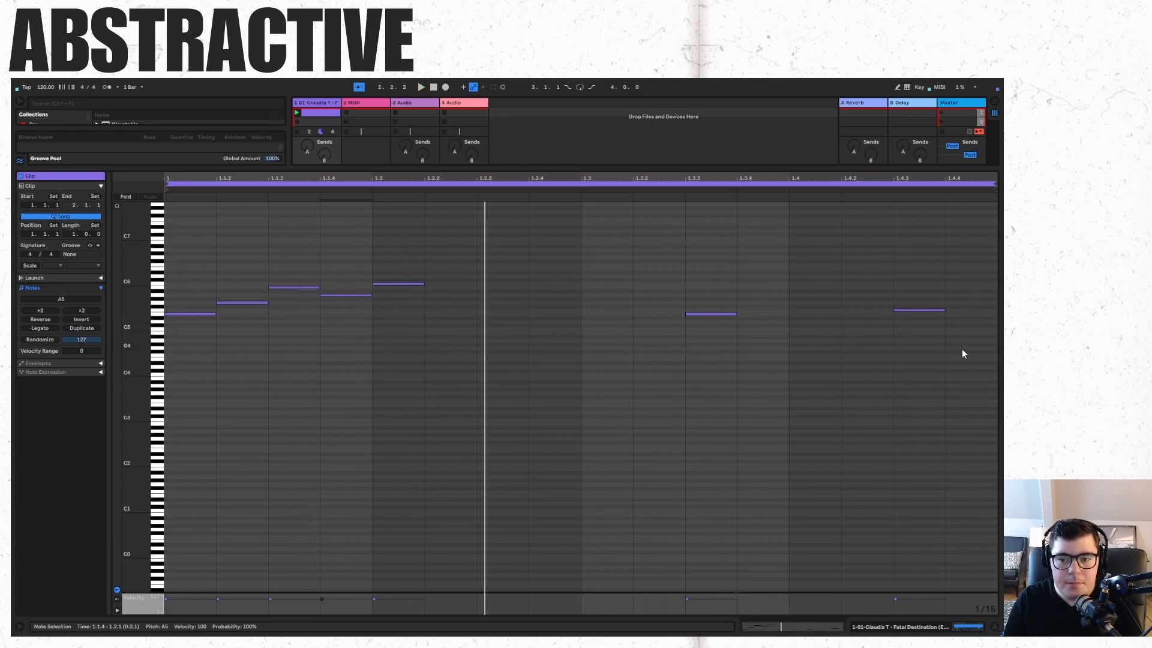
# Select the drawn notes and delete them.
pyautogui.moveTo(962, 350); pyautogui.dragTo(84, 226)
pyautogui.press('Delete')
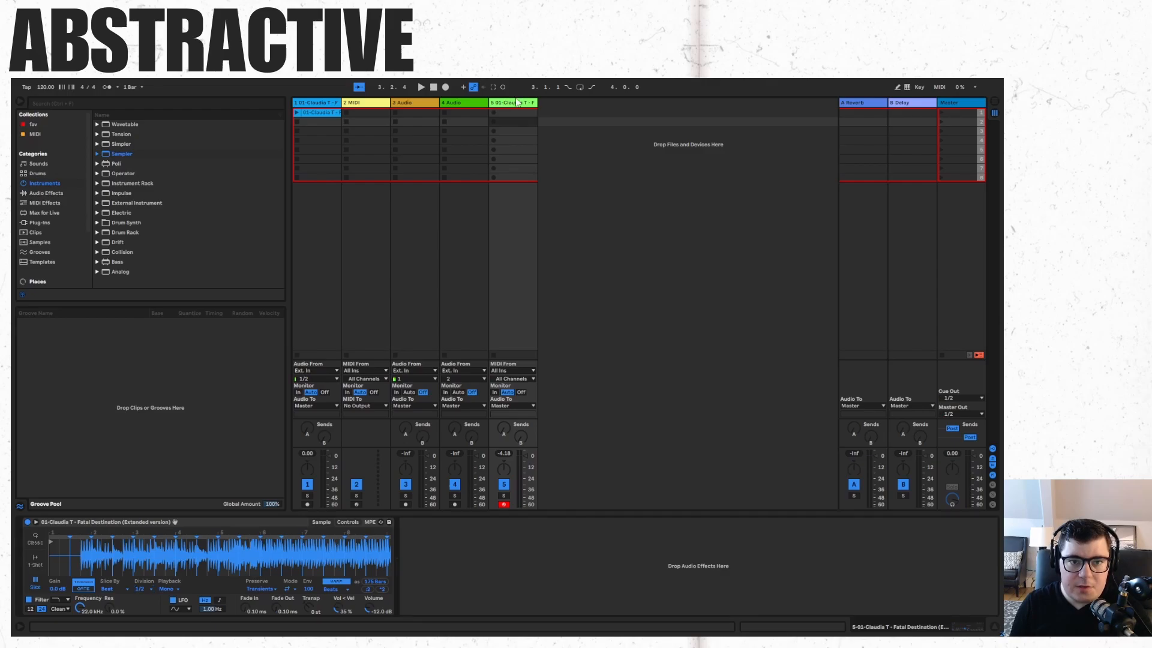
# Delete the empty 2 MIDI track.
pyautogui.keyDown('shift'); pyautogui.click(375, 102); pyautogui.keyUp('shift')
pyautogui.rightClick(376, 102)
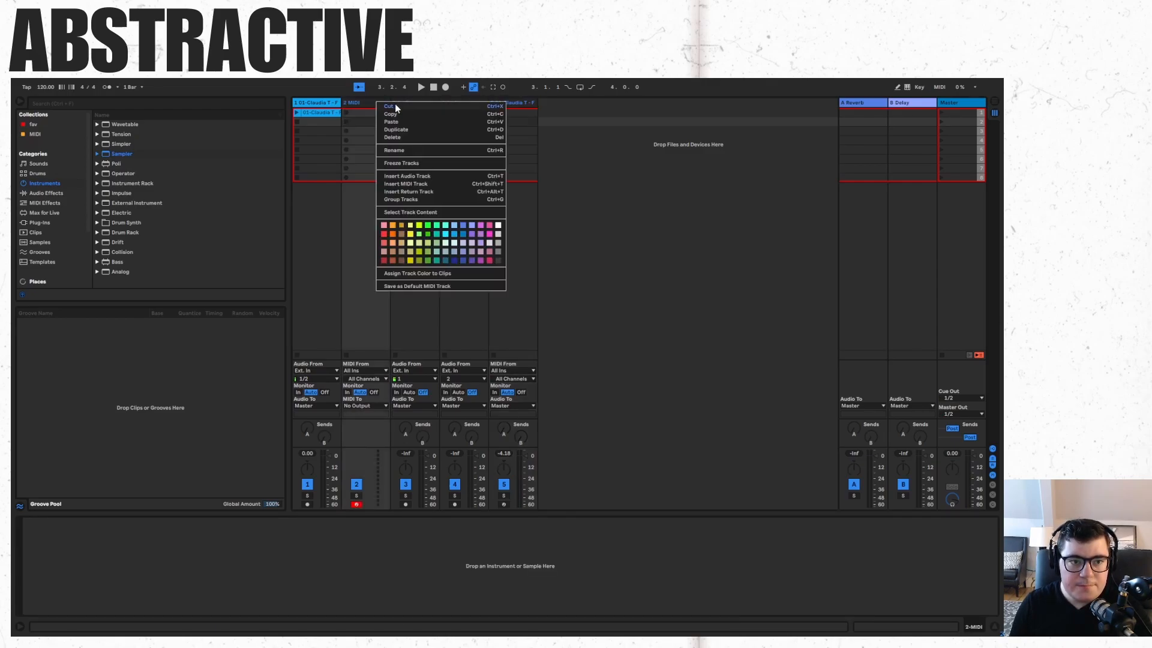
pyautogui.click(398, 137)
# Switch to Arrangement view and make the audio track play from the arrangement again.
pyautogui.press('Tab')
pyautogui.moveTo(335, 112); pyautogui.dragTo(293, 160)
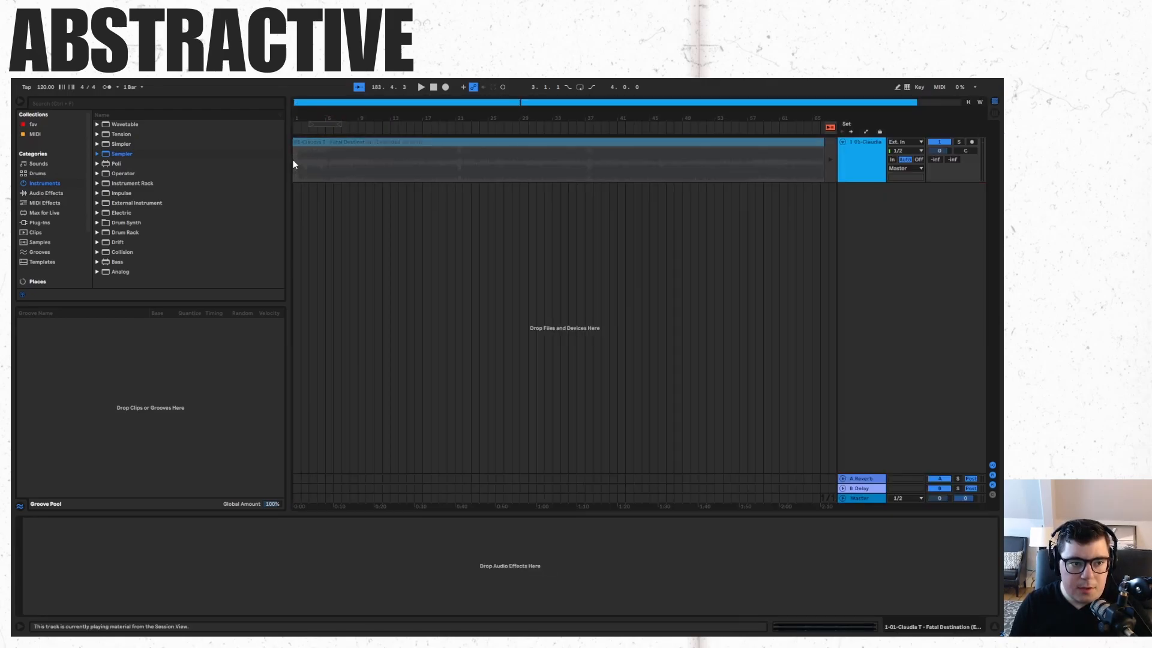
pyautogui.click(830, 129)
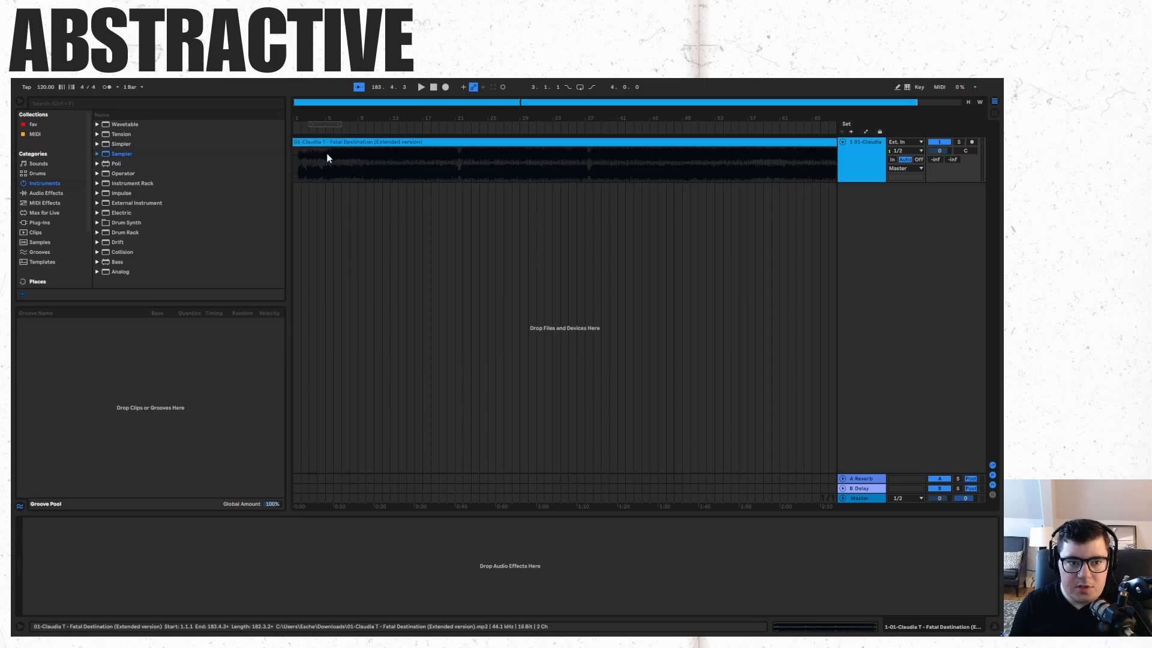
# Try splitting the audio clip at 1.4.1 where the music begins, and undo the split.
pyautogui.moveTo(300, 102); pyautogui.dragTo(433, 147)
pyautogui.click(351, 158)
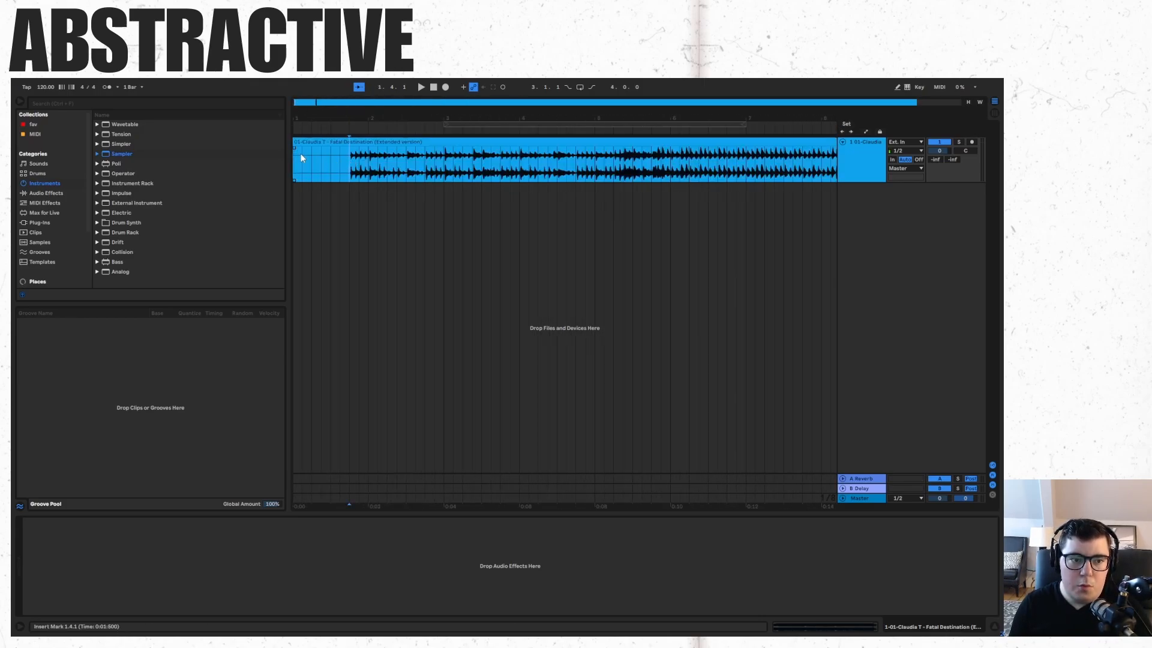
pyautogui.keyDown('shift'); pyautogui.click(294, 157); pyautogui.keyUp('shift')
pyautogui.click(328, 142)
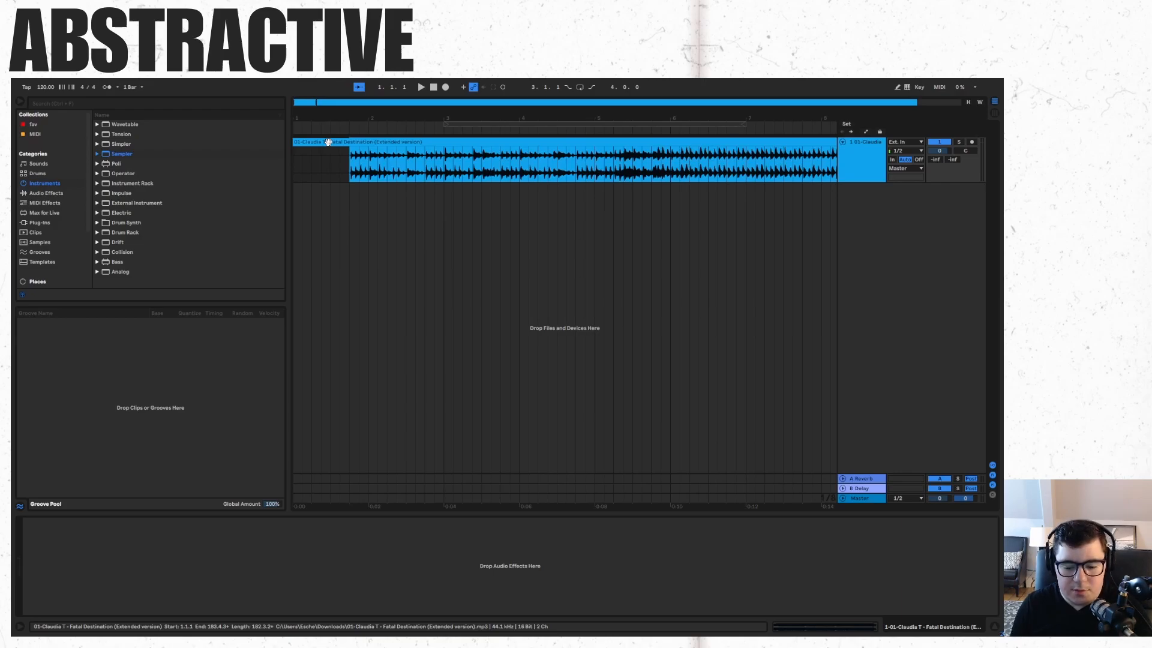
pyautogui.rightClick(350, 161)
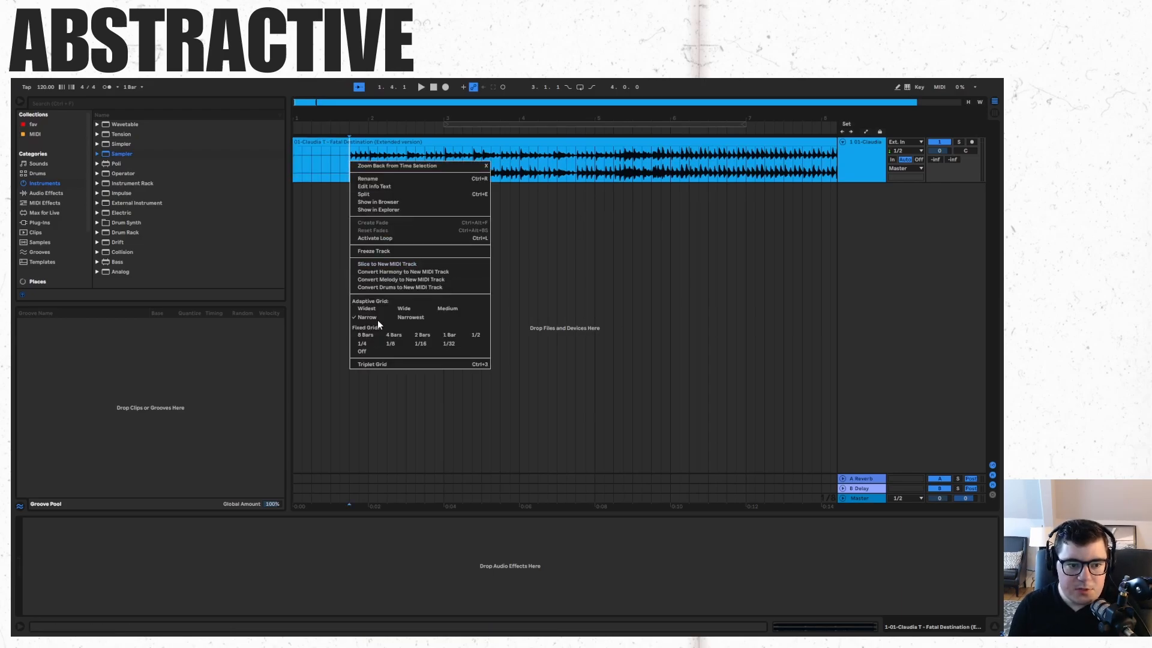
pyautogui.click(390, 193)
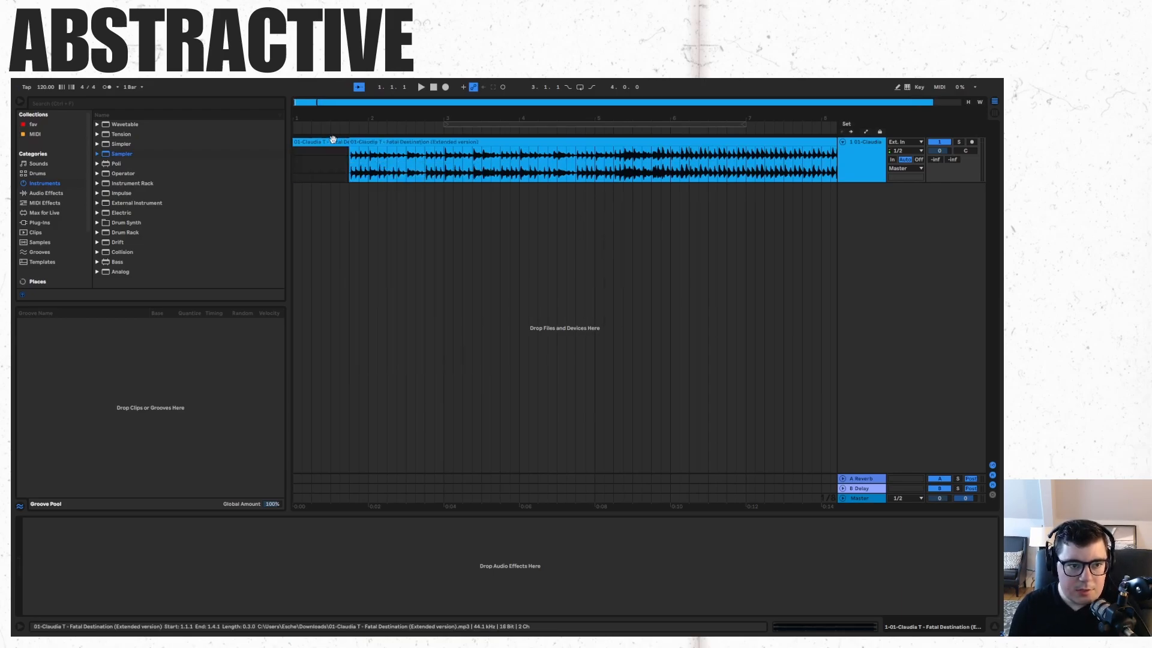
pyautogui.hotkey('ctrl', 'z')
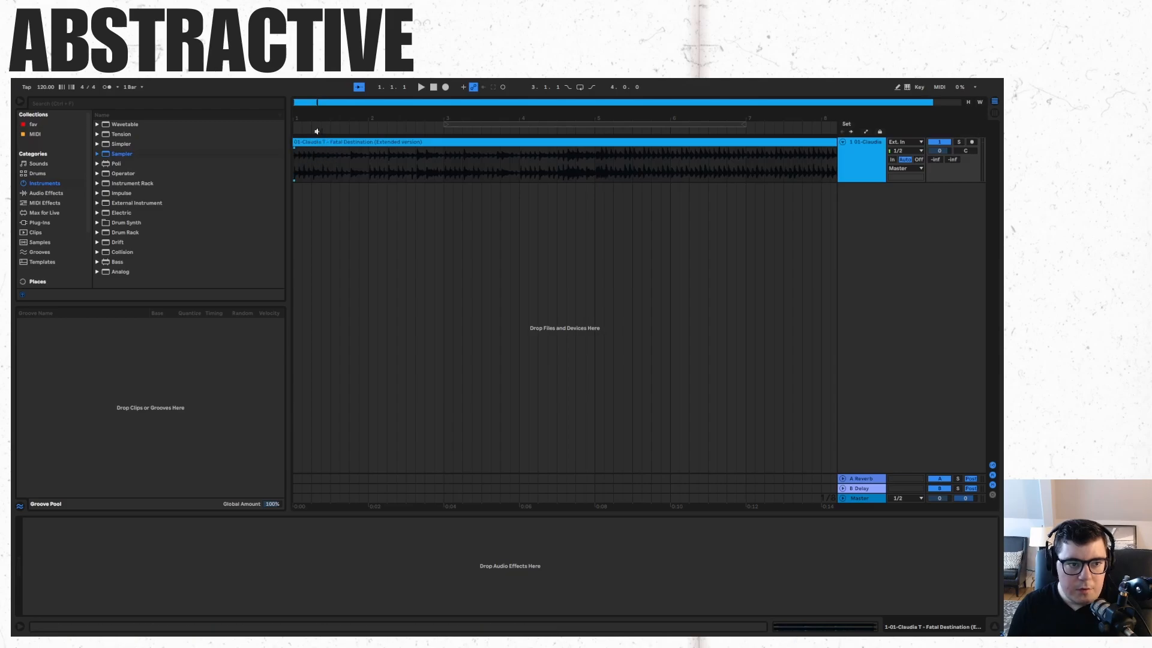
# Play the arrangement, then split the audio clip at bar 2 where the music starts.
pyautogui.click(432, 90)
pyautogui.press('space')
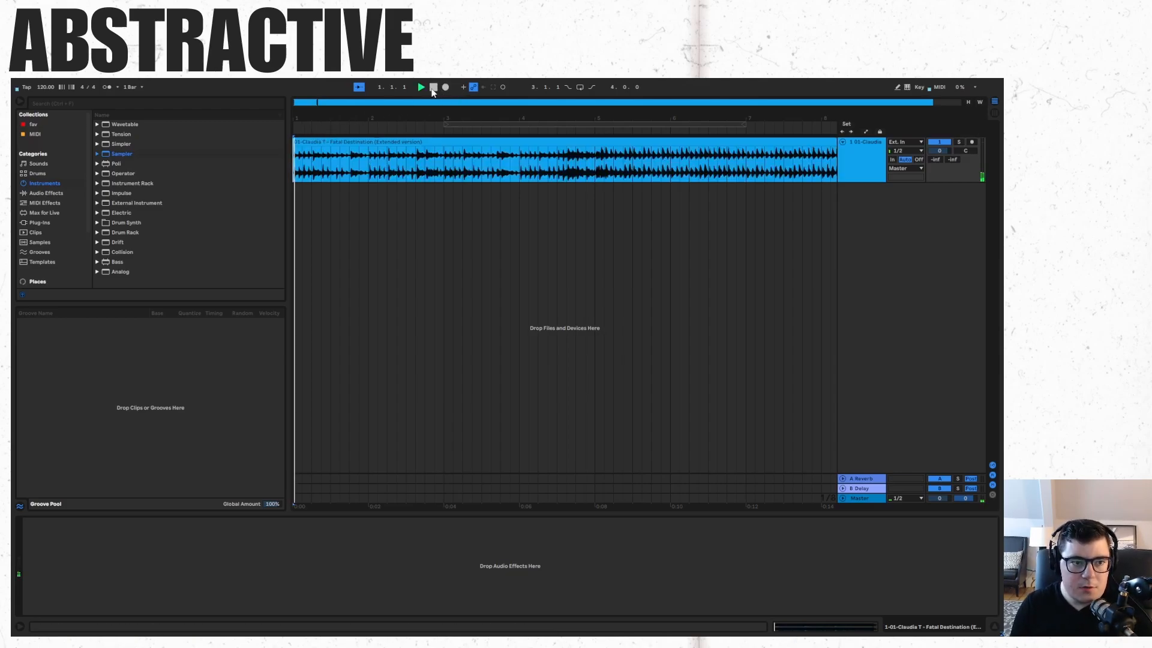
pyautogui.click(367, 178)
pyautogui.press('space')
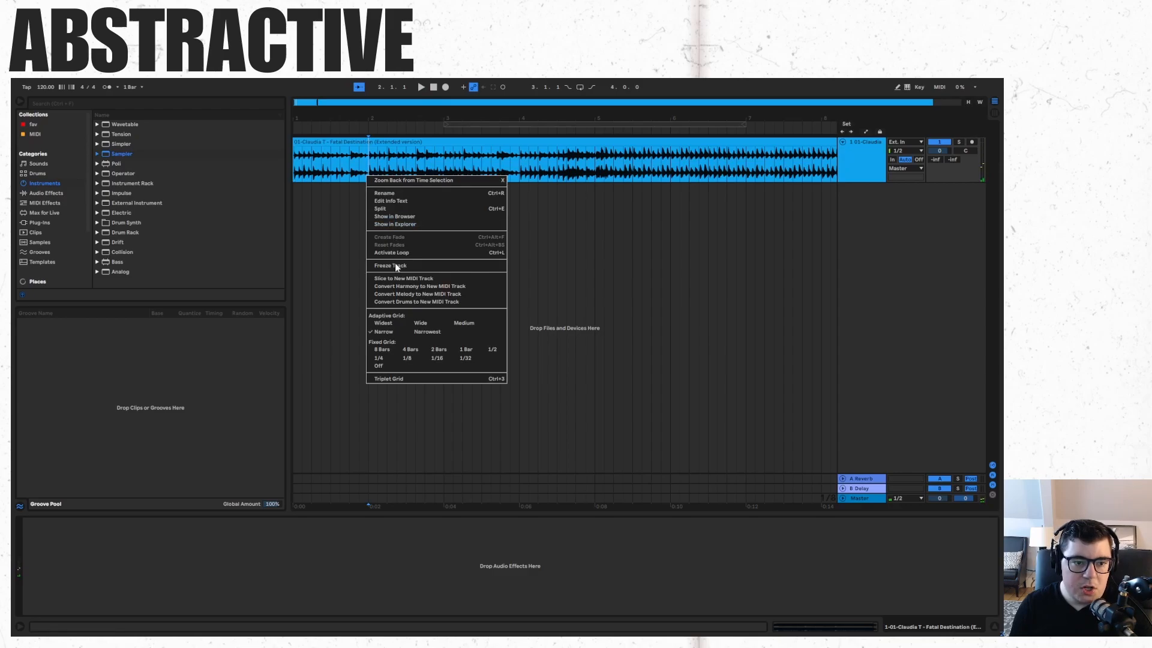
pyautogui.click(396, 208)
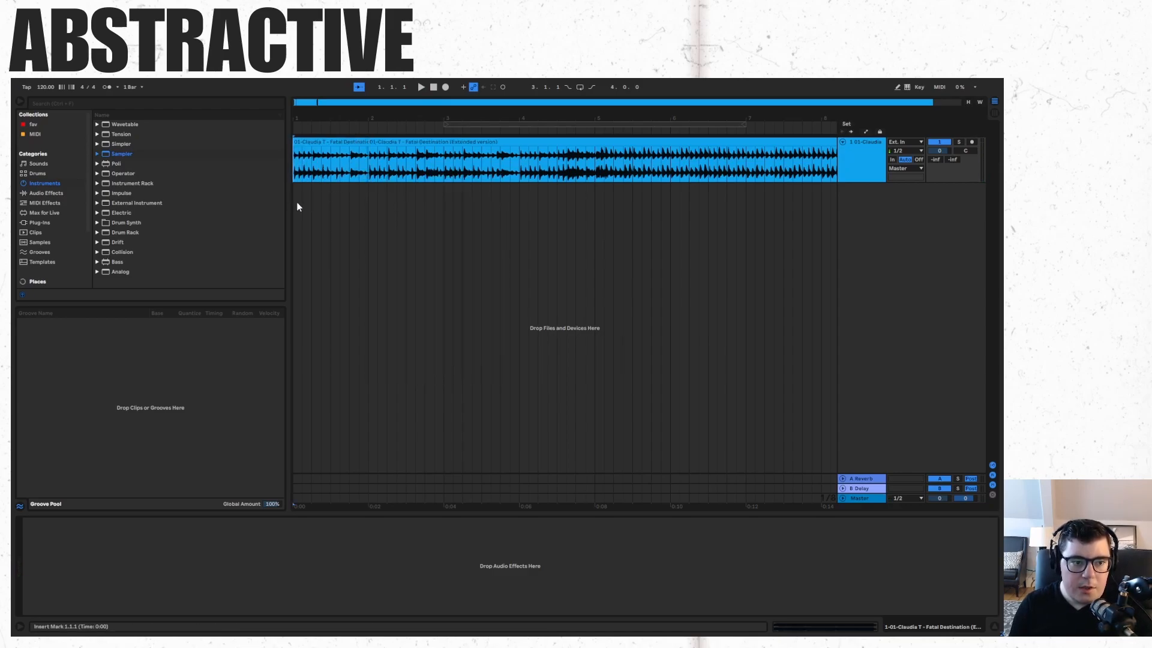
# Move the first one-bar clip onto a new audio track and duplicate it three times to loop it.
pyautogui.moveTo(318, 163); pyautogui.dragTo(308, 192)
pyautogui.hotkey('ctrl', 'd')
pyautogui.hotkey('ctrl', 'd')
pyautogui.hotkey('ctrl', 'd')
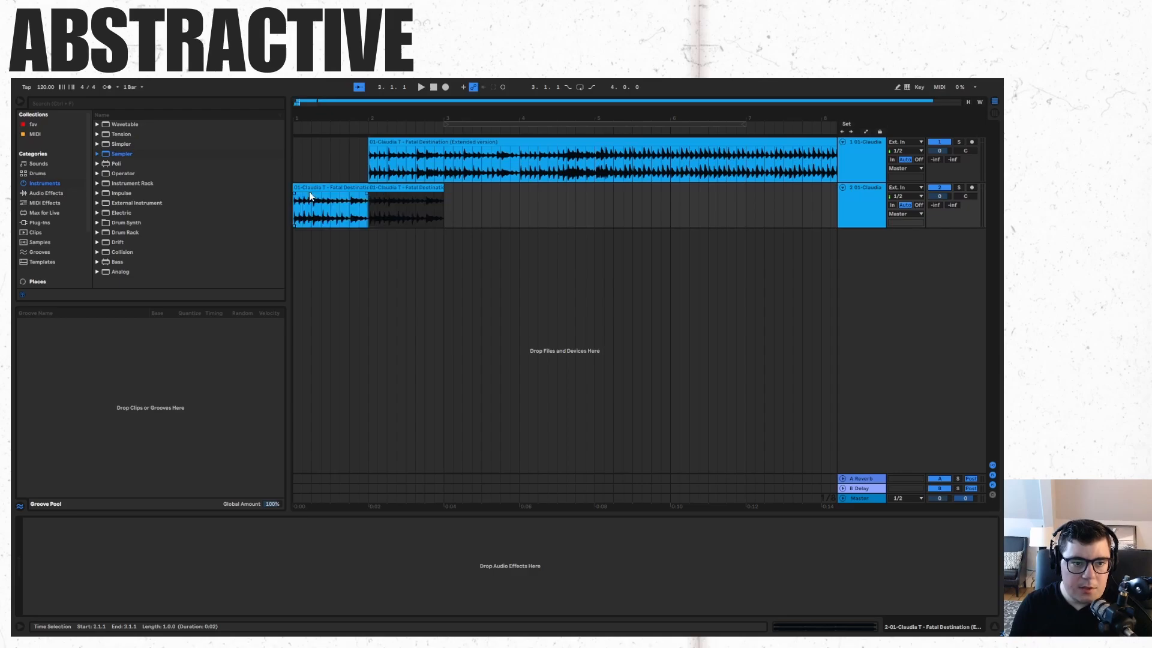
# Deactivate the original audio track and play the looped bar on its own.
pyautogui.click(940, 142)
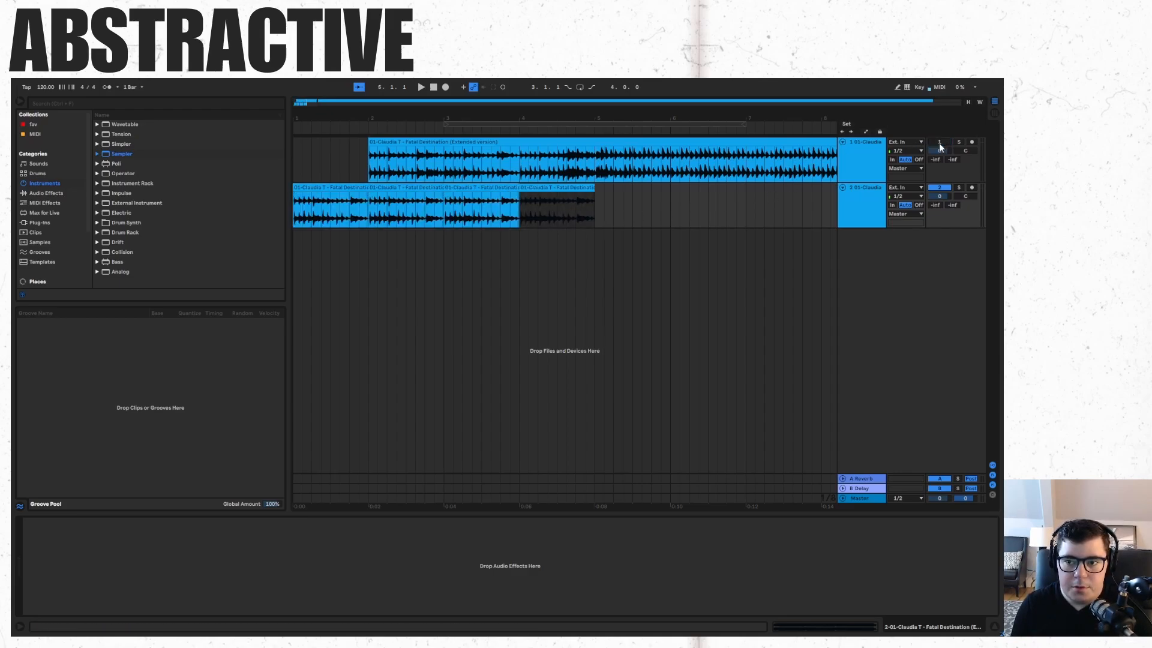
pyautogui.click(434, 87)
pyautogui.press('space')
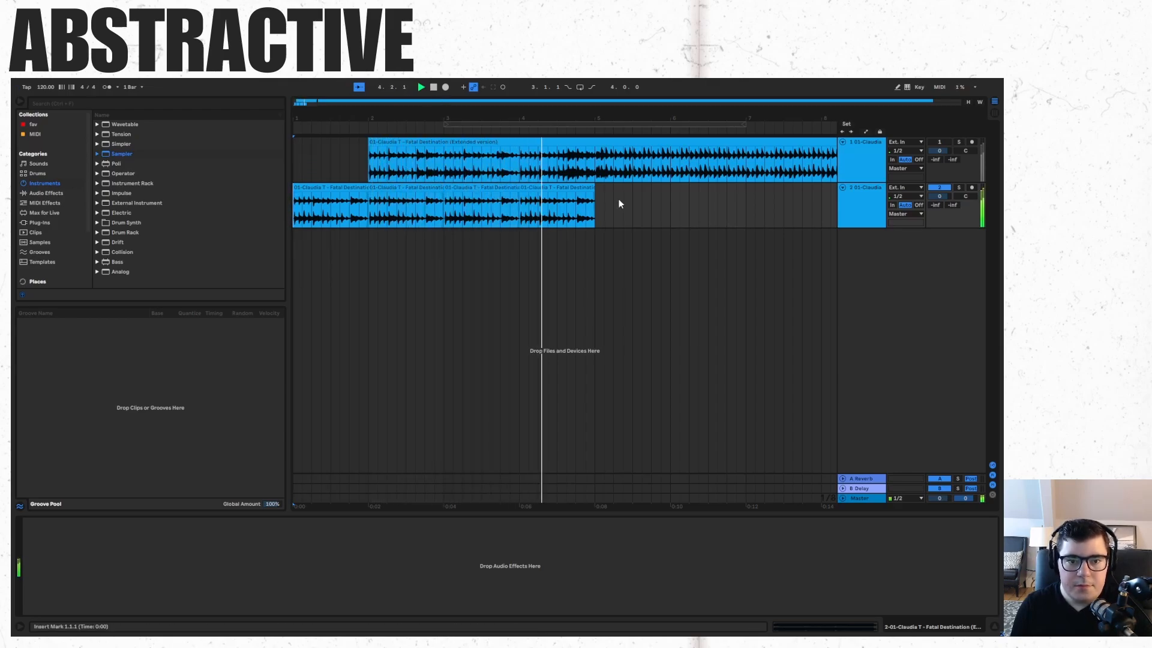
pyautogui.click(433, 87)
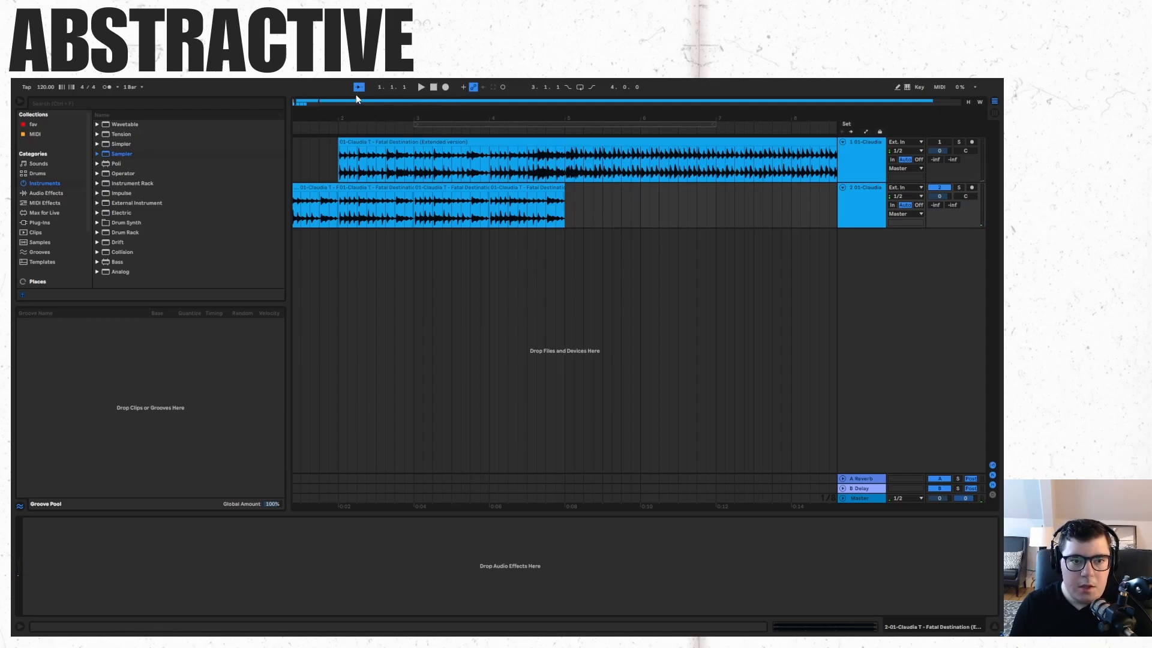
# Select the four looped one-bar clips on the second track spanning bars 1 to 5.
pyautogui.click(300, 100)
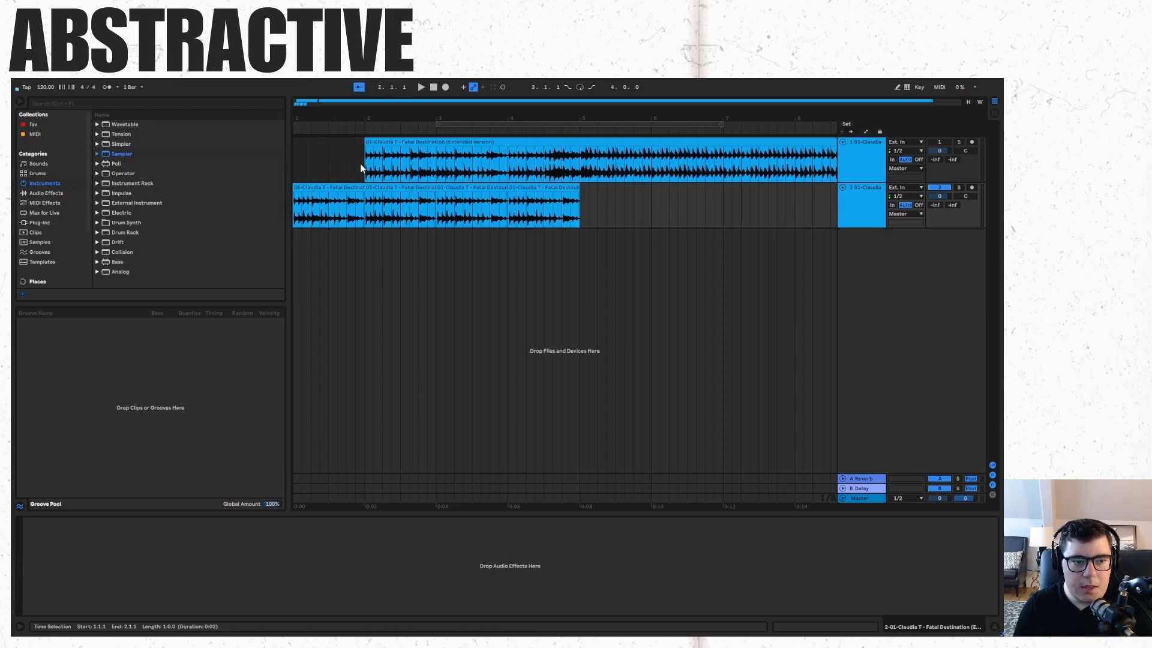
pyautogui.click(335, 186)
pyautogui.keyDown('shift'); pyautogui.click(553, 185); pyautogui.keyUp('shift')
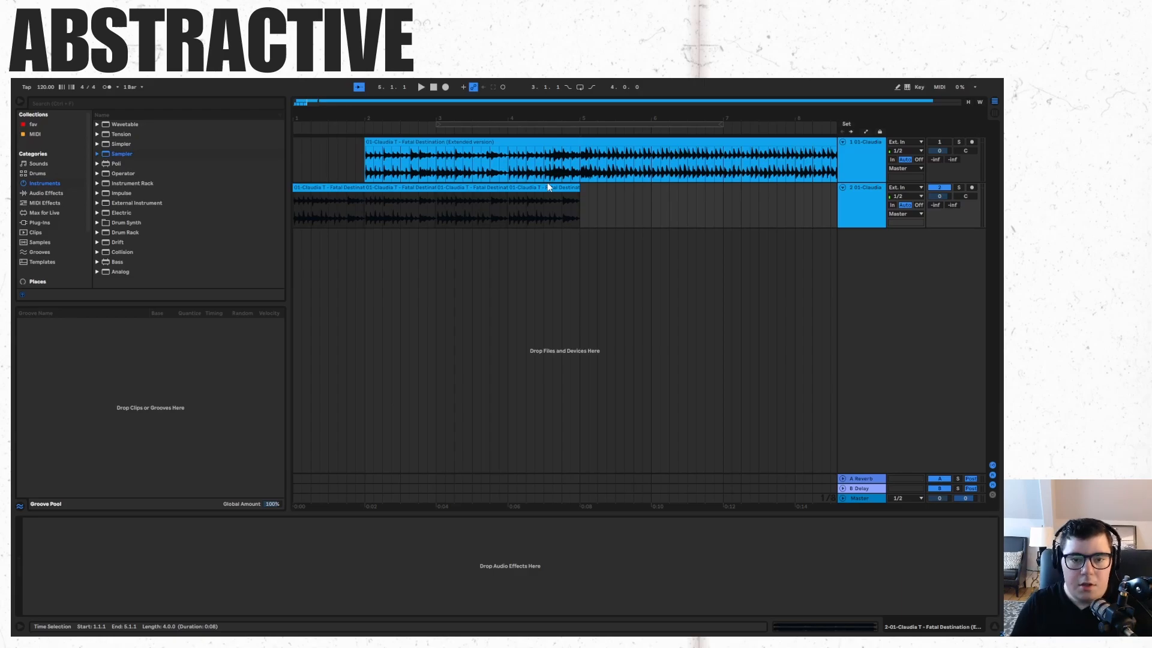
pyautogui.click(638, 196)
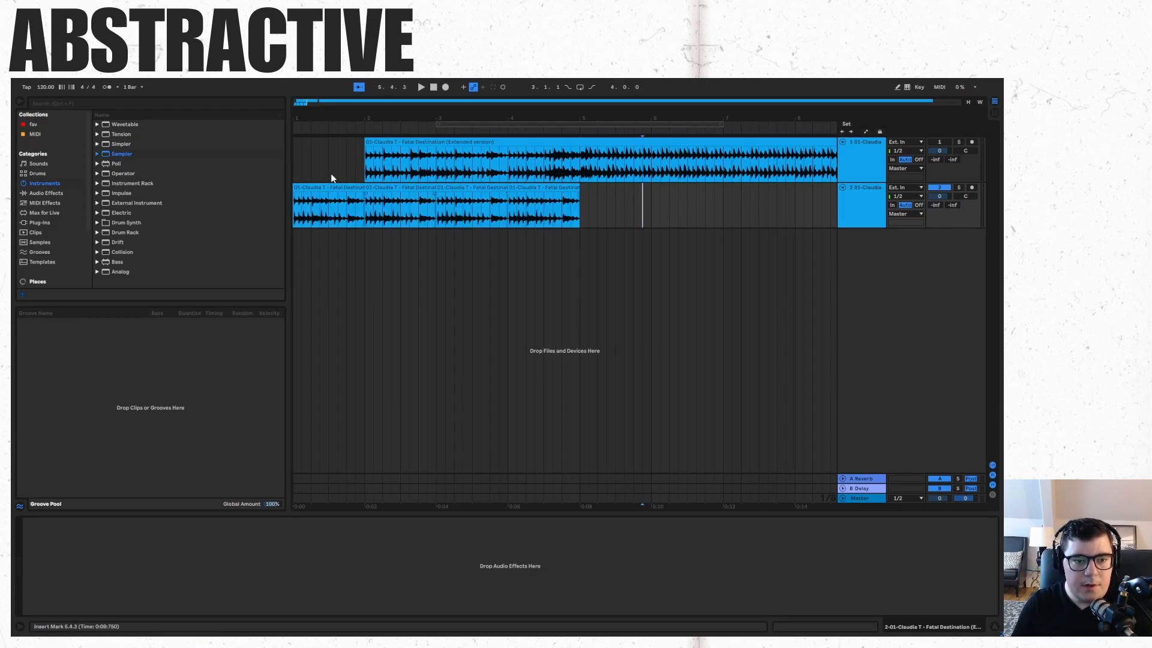
pyautogui.click(331, 201)
pyautogui.keyDown('shift'); pyautogui.click(534, 186); pyautogui.keyUp('shift')
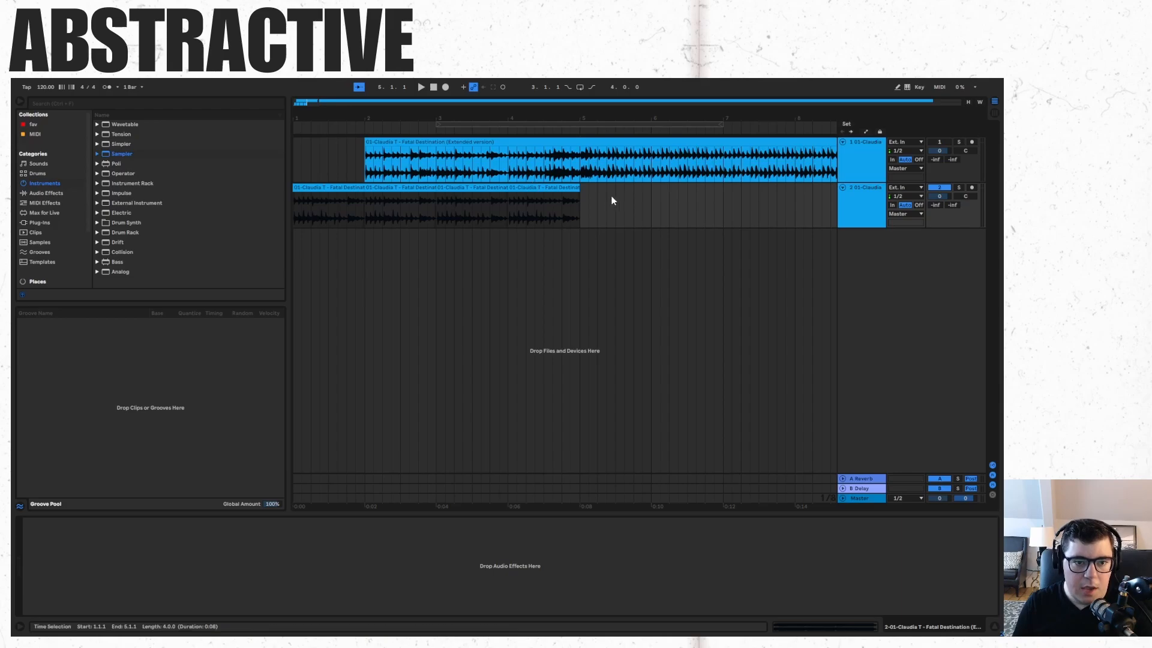
pyautogui.click(579, 262)
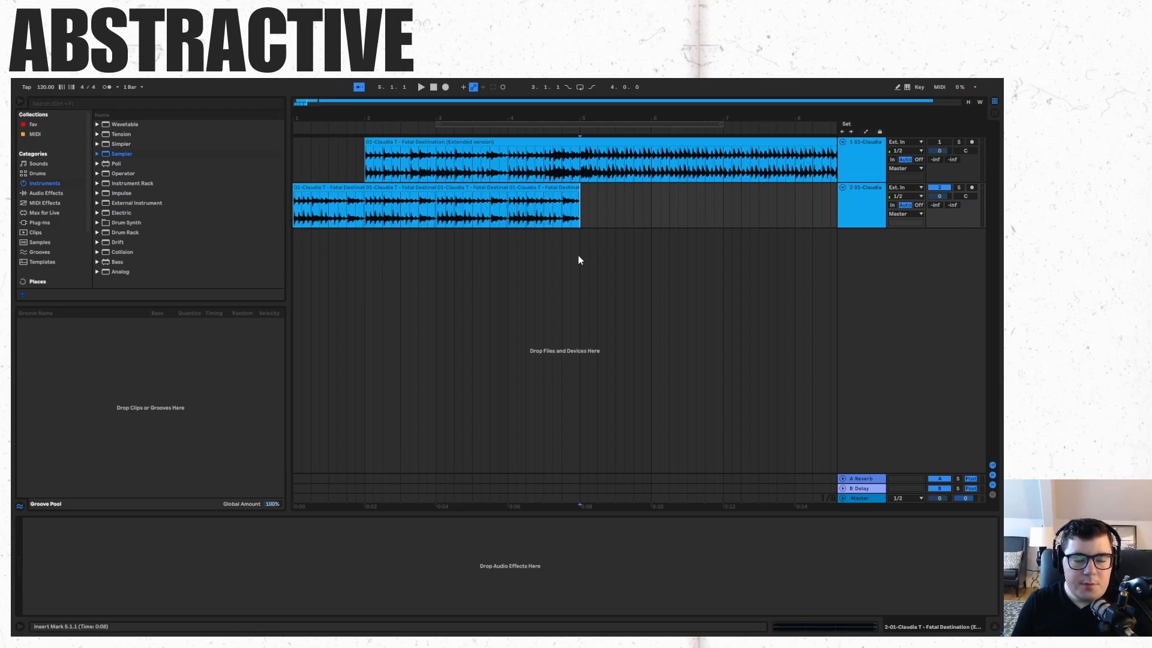
pyautogui.keyDown('shift'); pyautogui.click(653, 213); pyautogui.keyUp('shift')
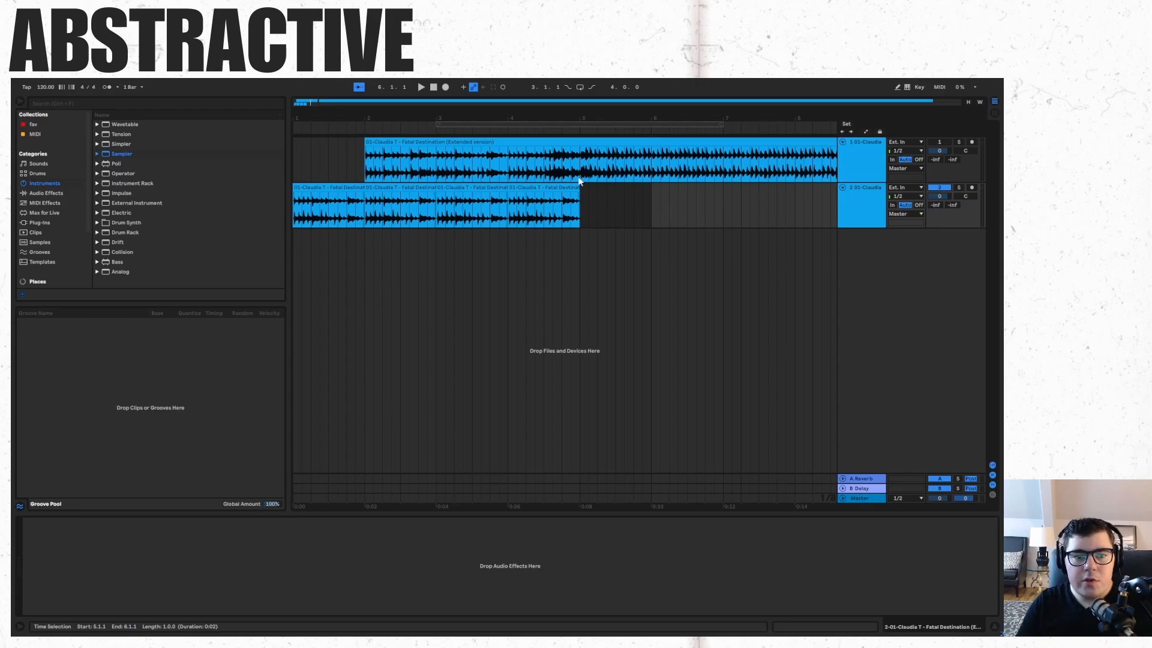
# Try dragging the original clip's start back toward bar 1.
pyautogui.click(441, 150)
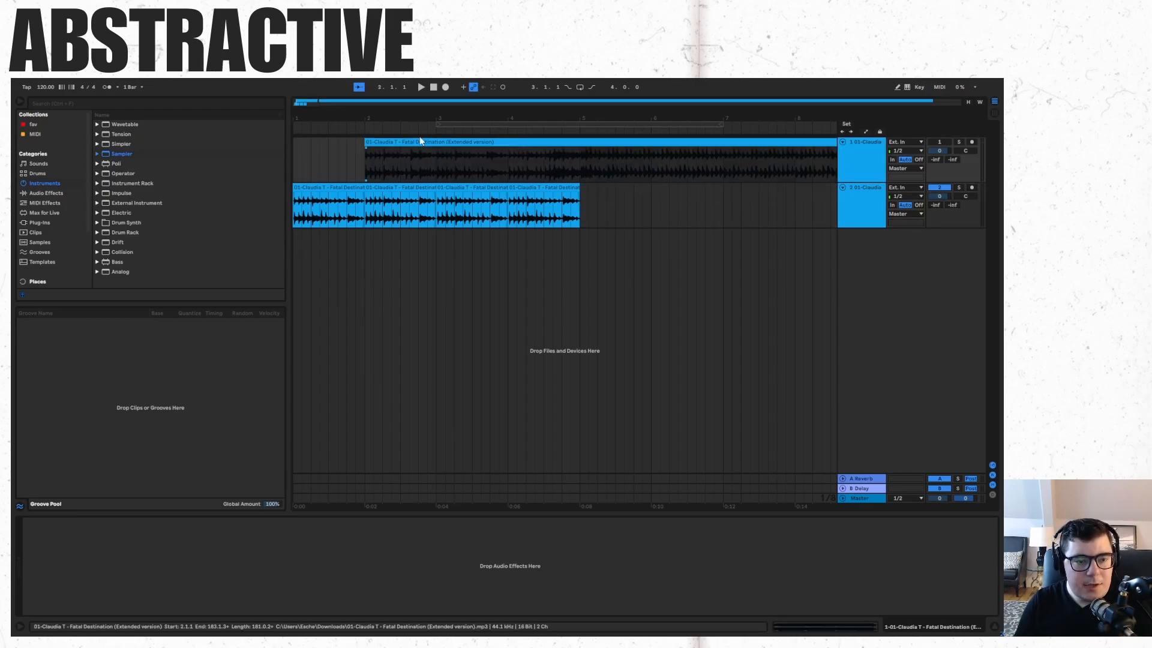
pyautogui.click(388, 141)
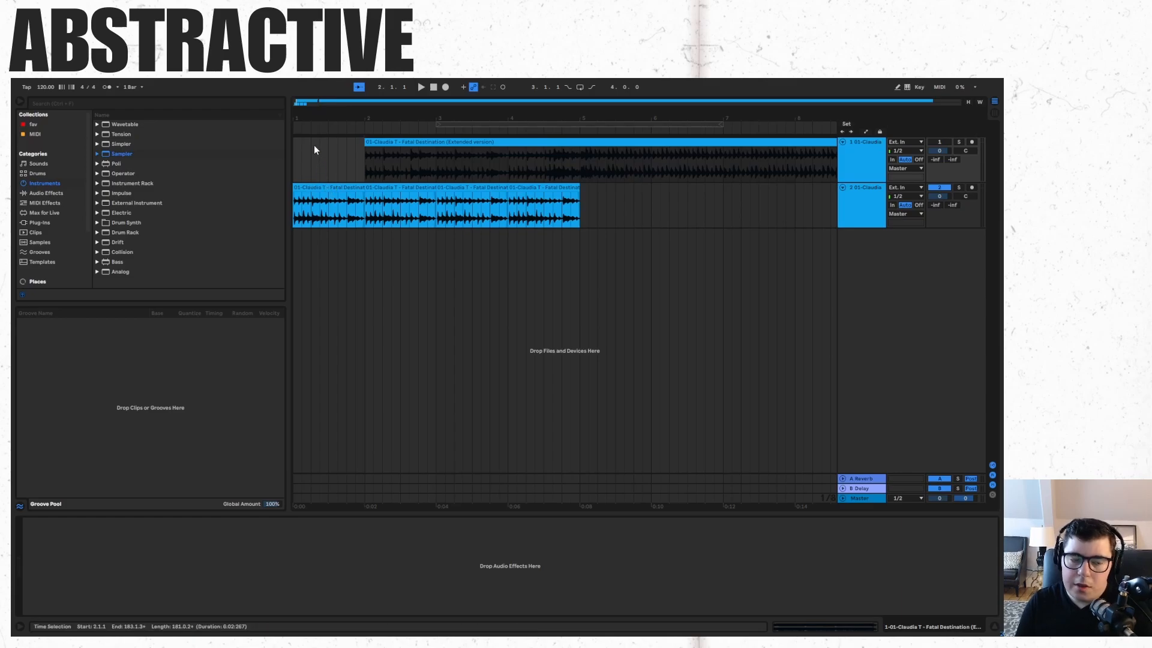
pyautogui.moveTo(292, 150); pyautogui.dragTo(365, 153)
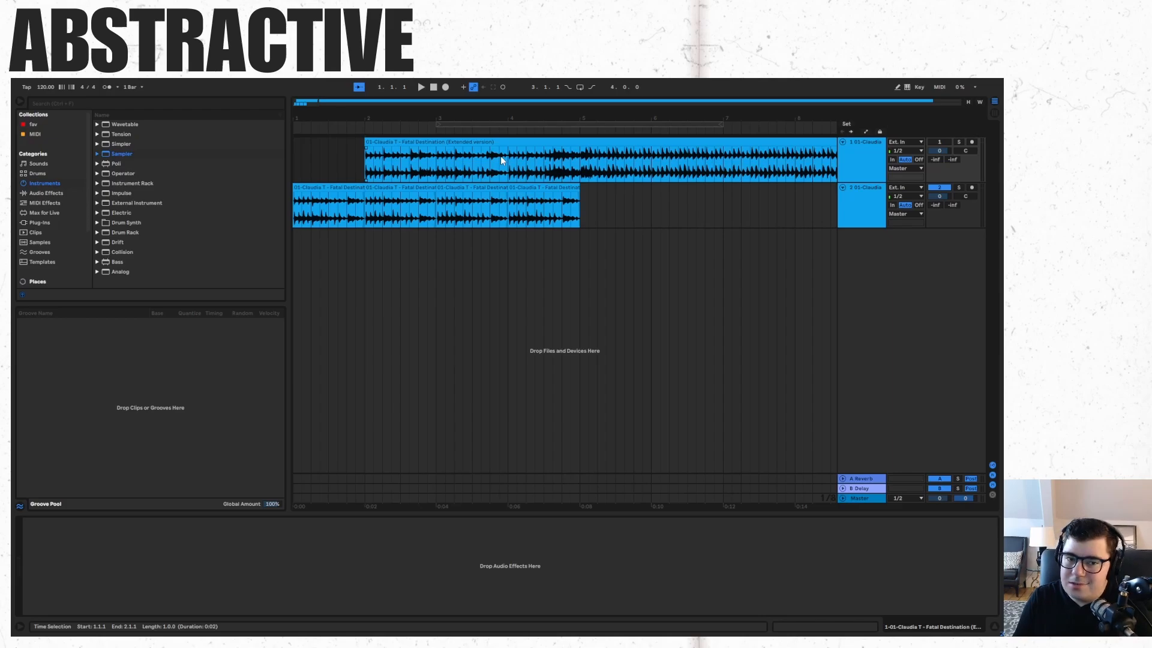
pyautogui.click(366, 162)
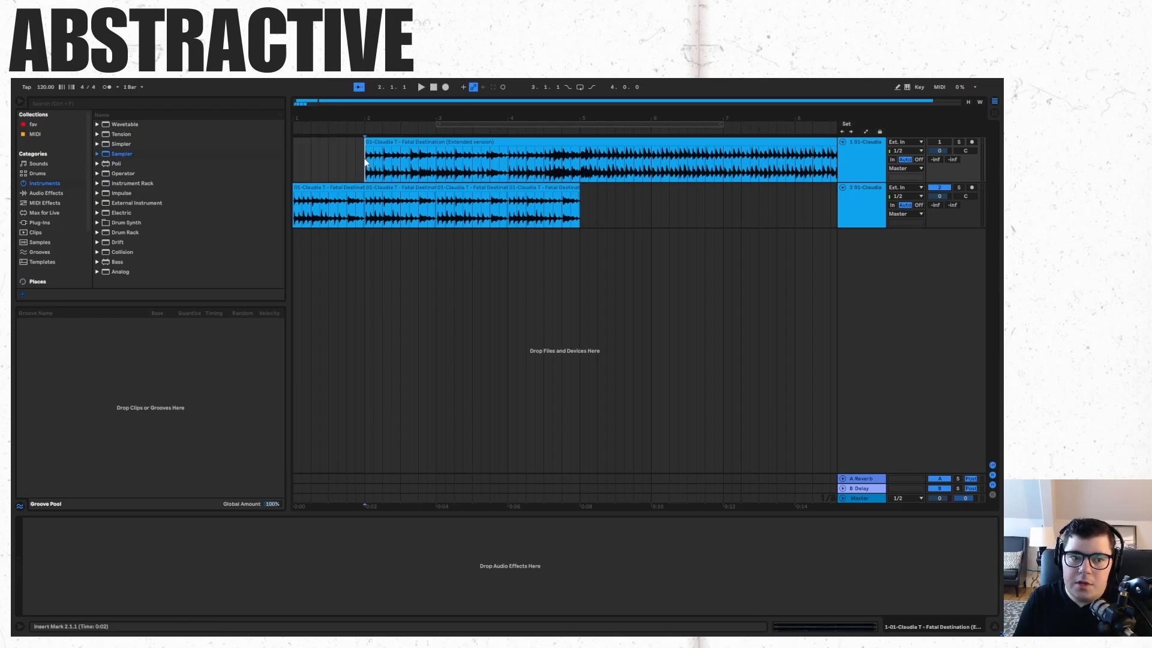
pyautogui.moveTo(365, 161); pyautogui.dragTo(288, 160)
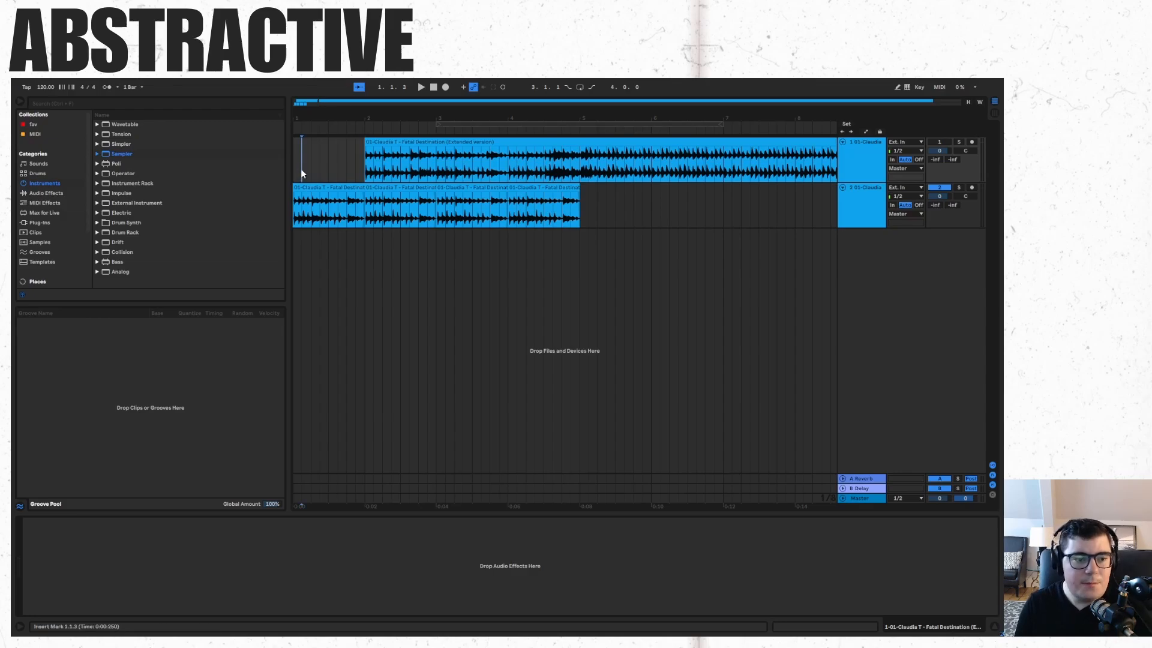
# Select bars 1 to 5 on the original track and briefly play the selection.
pyautogui.moveTo(300, 168); pyautogui.dragTo(577, 169)
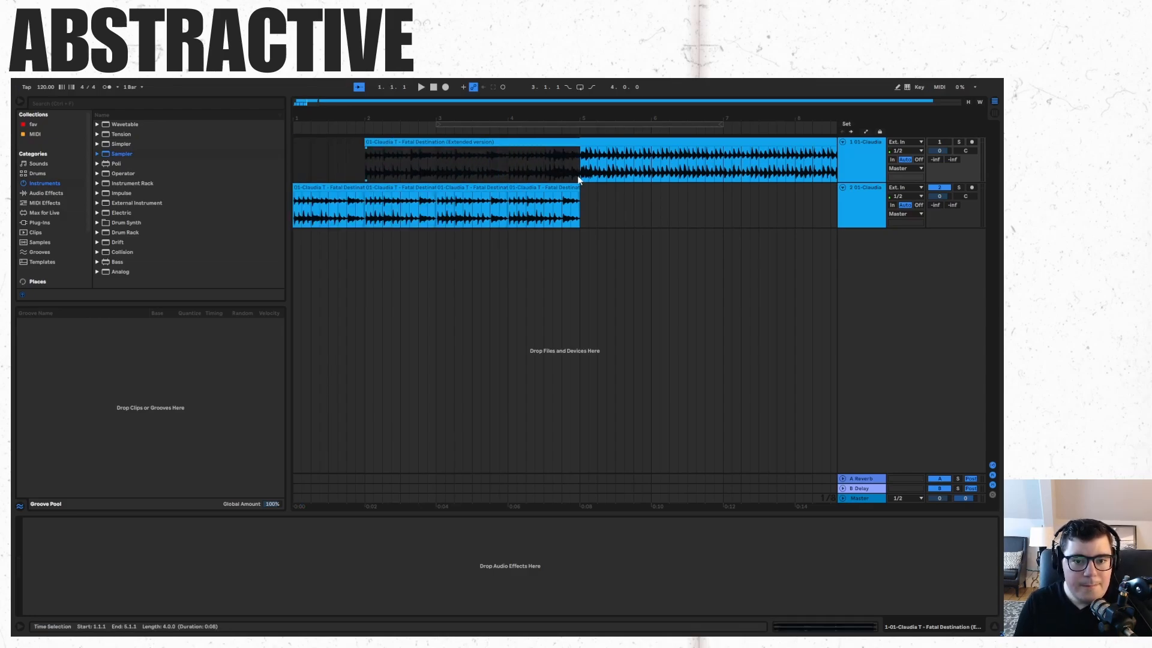
pyautogui.press('space')
pyautogui.press('space')
pyautogui.click(563, 187)
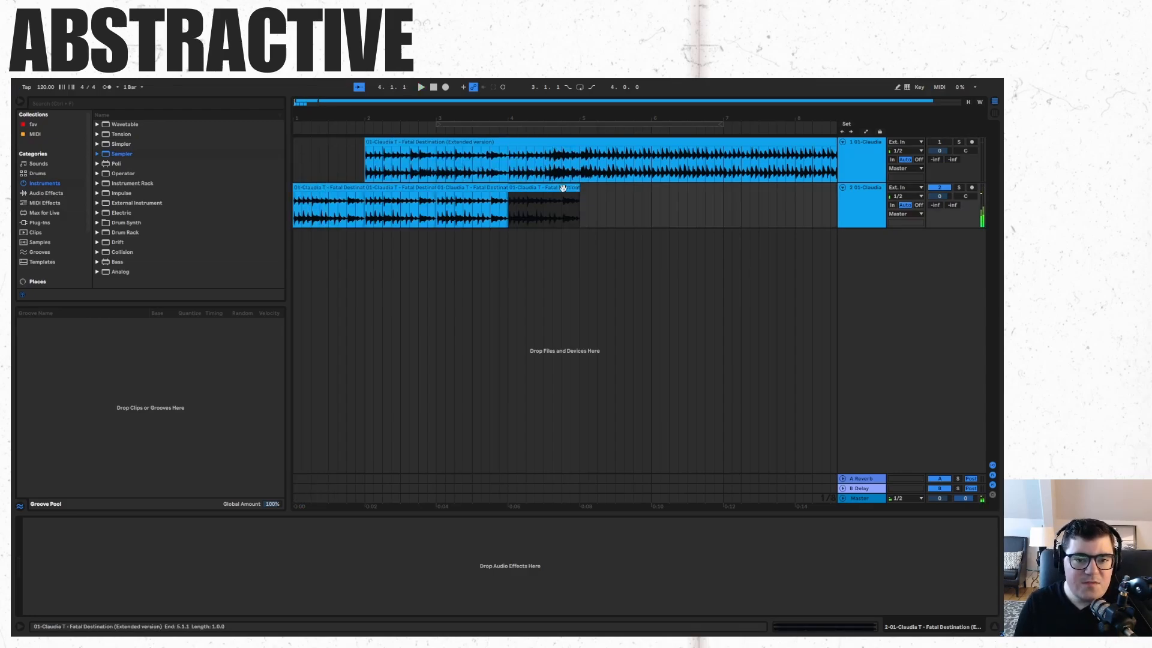
pyautogui.keyDown('shift'); pyautogui.click(347, 190); pyautogui.keyUp('shift')
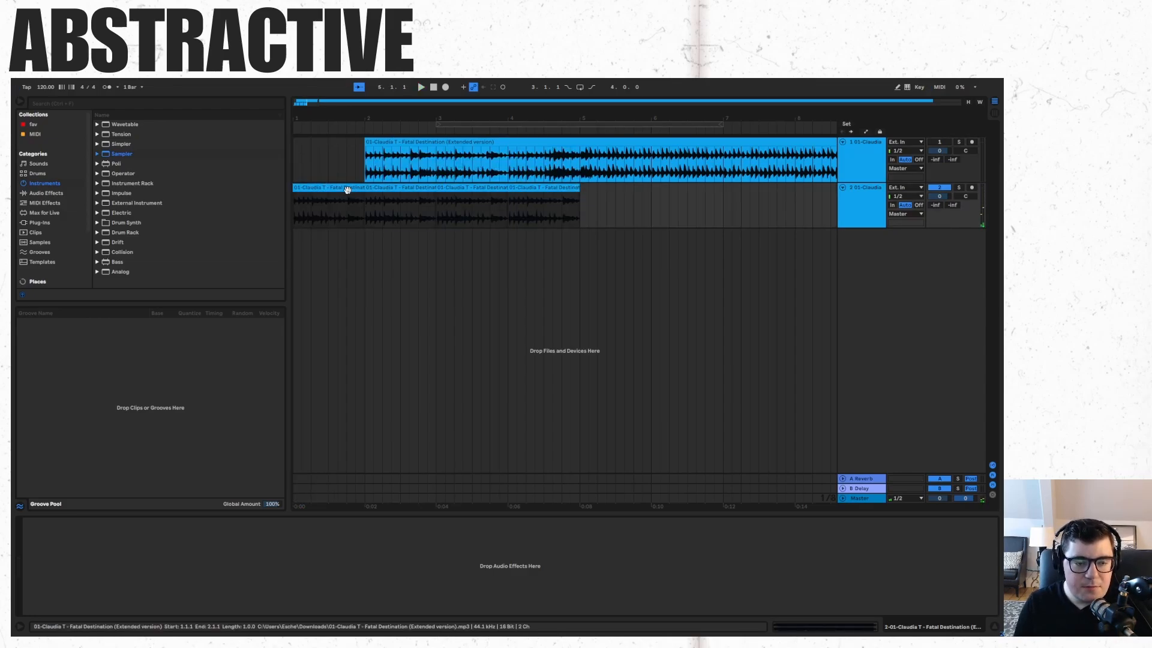
pyautogui.click(597, 199)
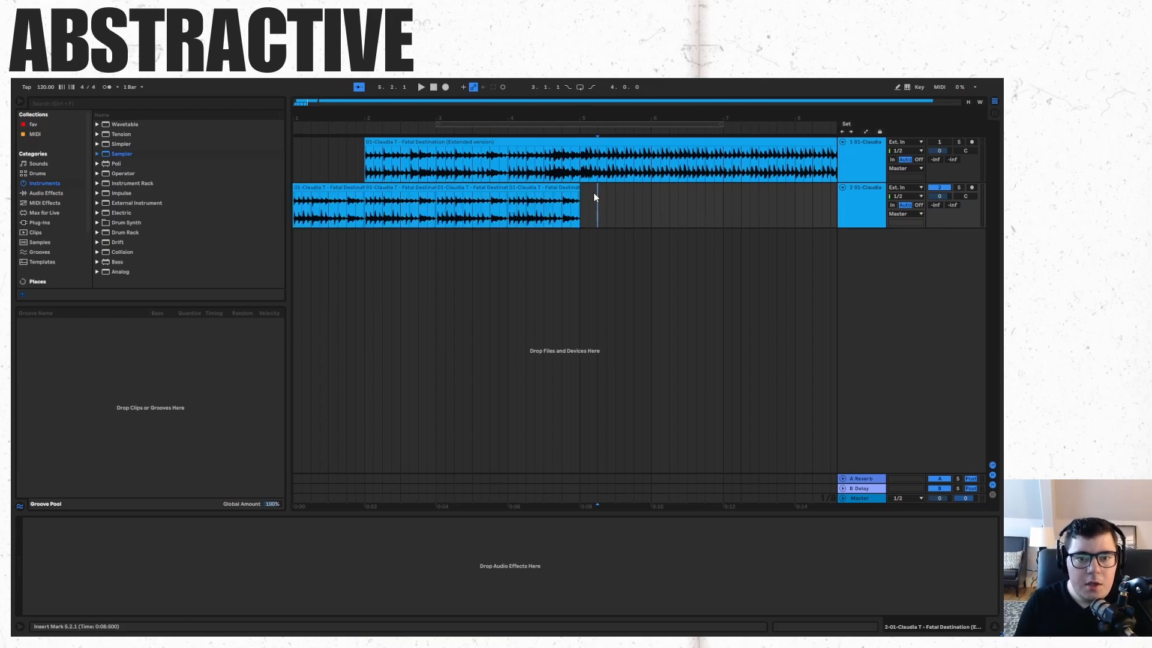
pyautogui.keyDown('shift'); pyautogui.click(616, 212); pyautogui.keyUp('shift')
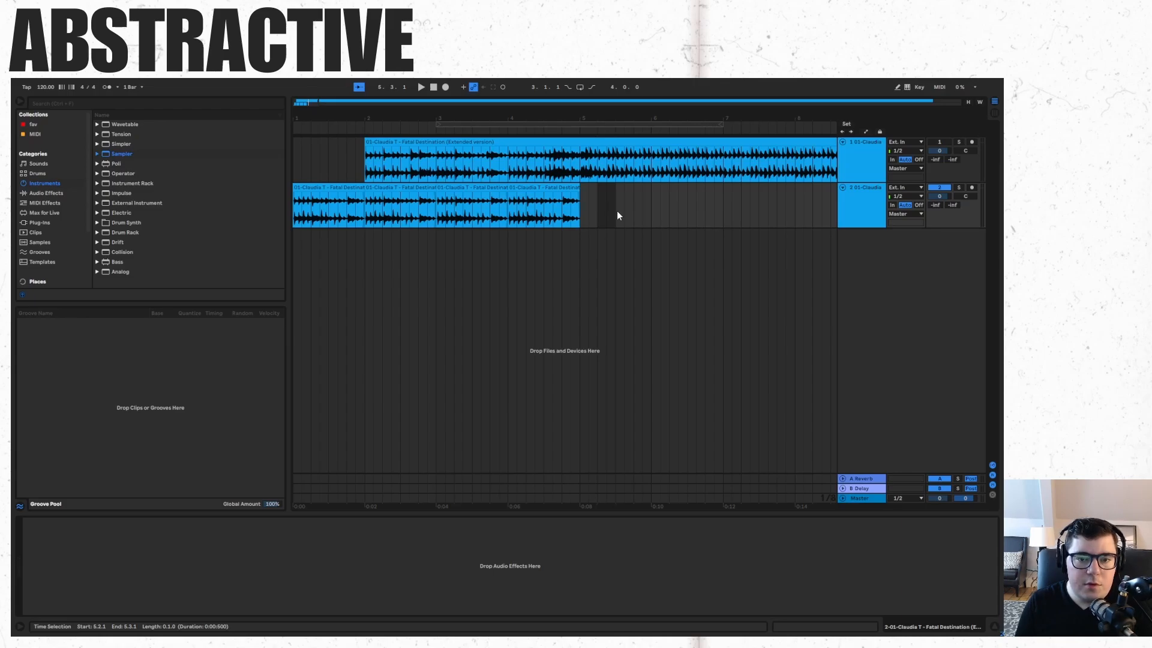
pyautogui.click(638, 216)
pyautogui.keyDown('shift'); pyautogui.click(652, 214); pyautogui.keyUp('shift')
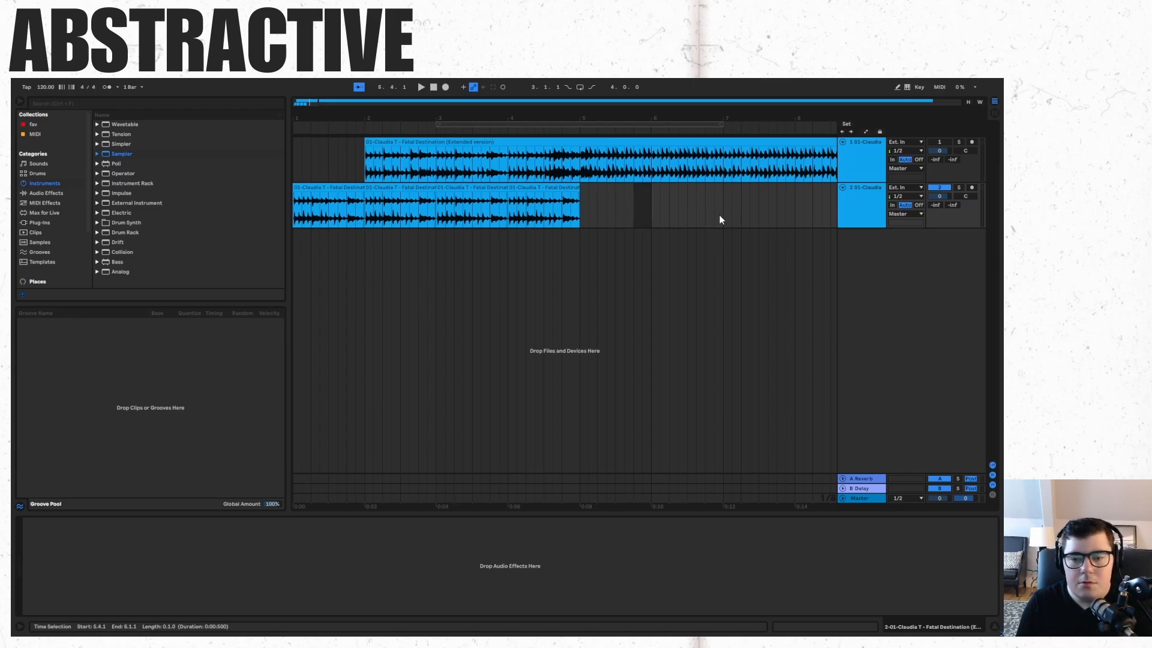
pyautogui.moveTo(670, 210); pyautogui.dragTo(695, 208)
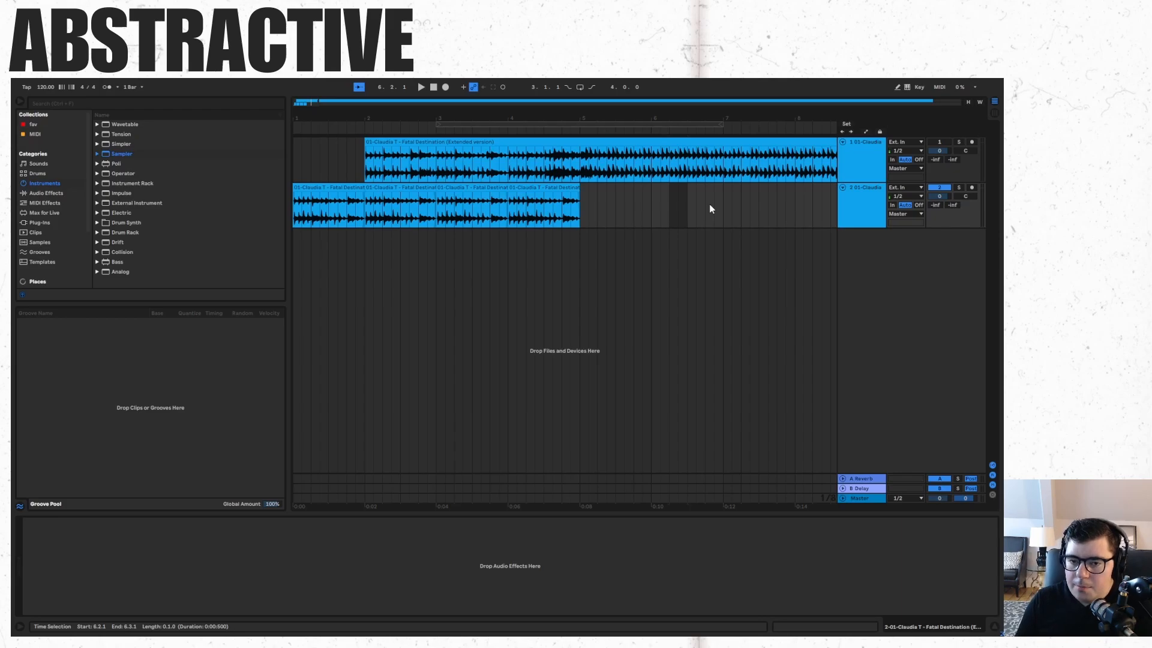
pyautogui.click(596, 208)
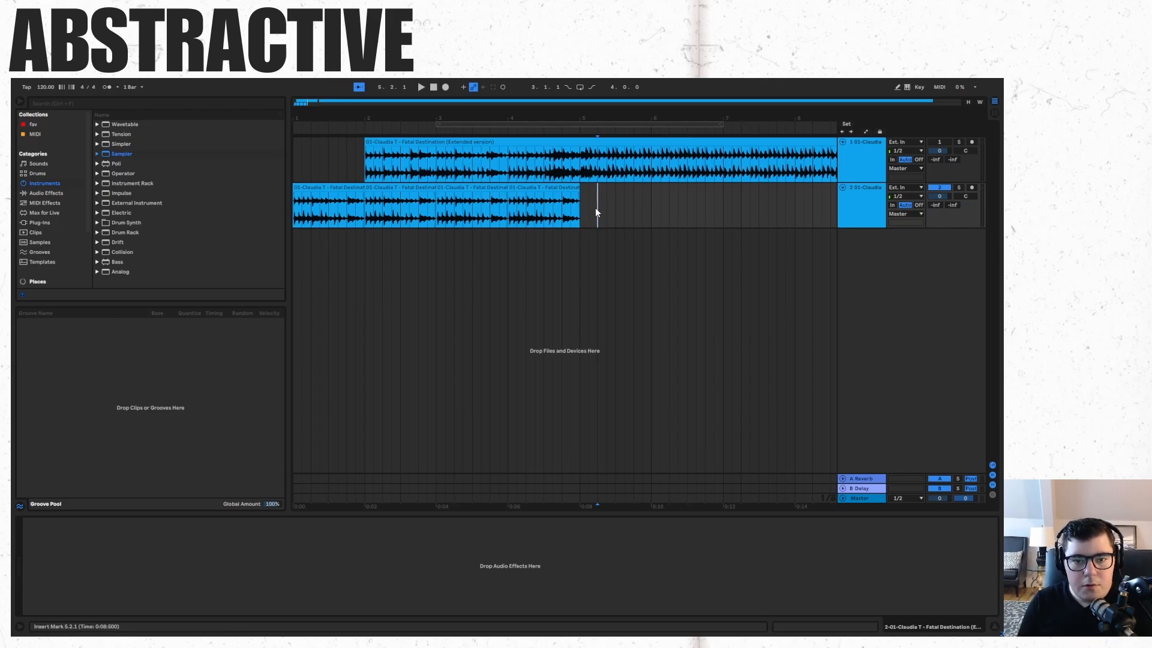
pyautogui.moveTo(597, 212); pyautogui.dragTo(614, 212)
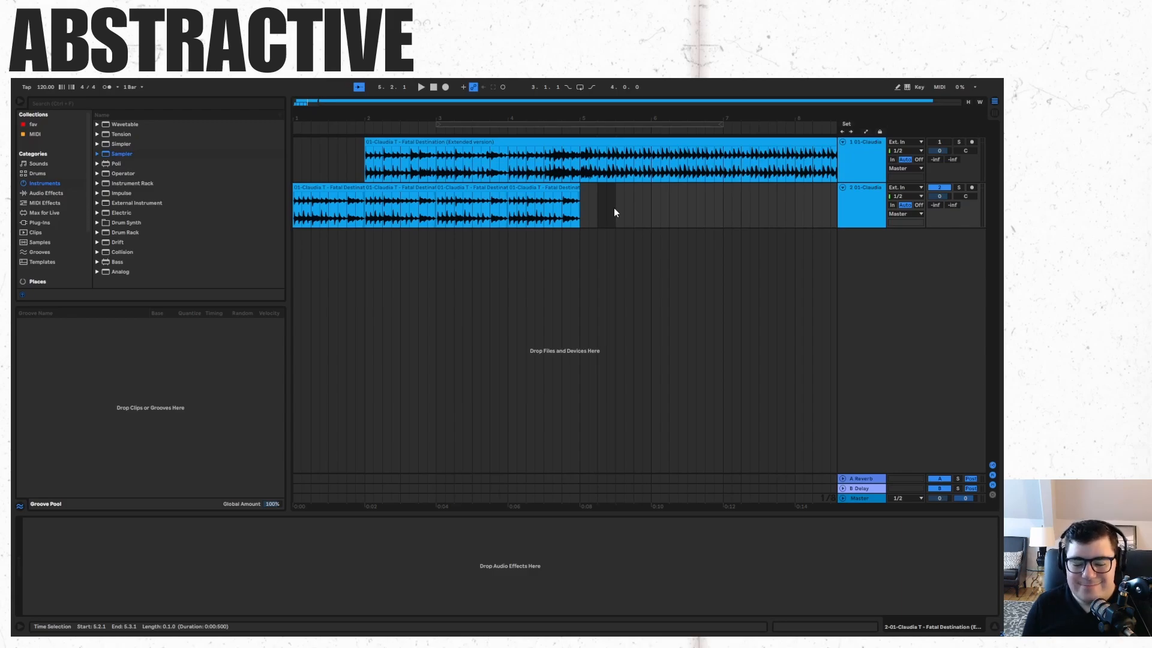
pyautogui.press('super')
pyautogui.click(100, 625)
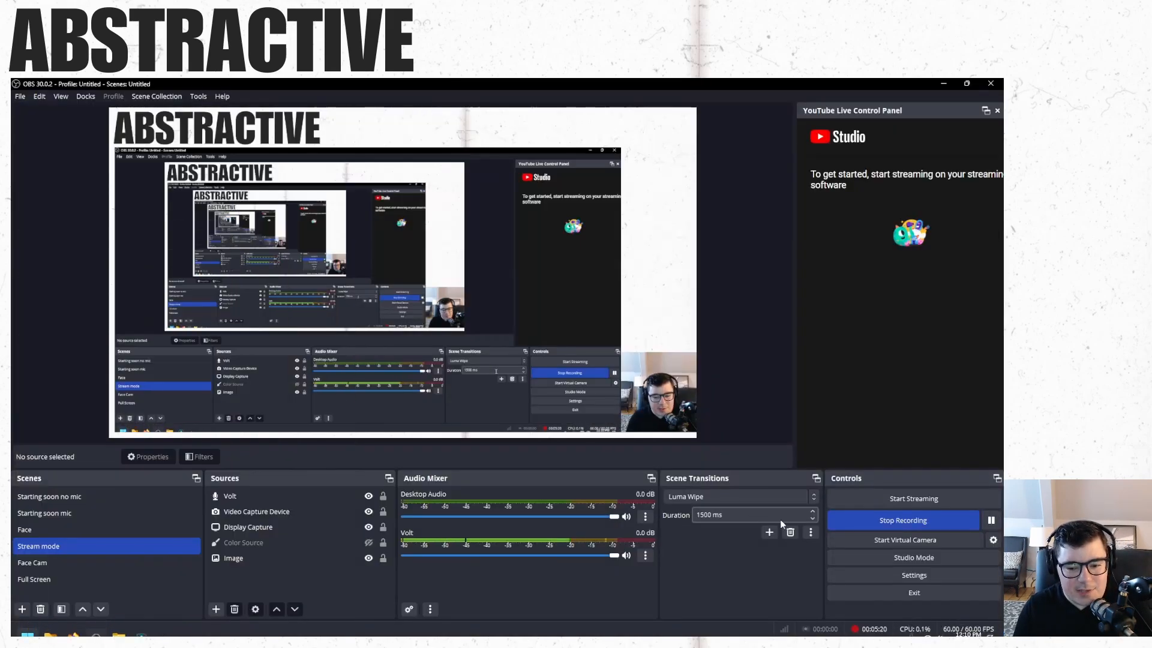